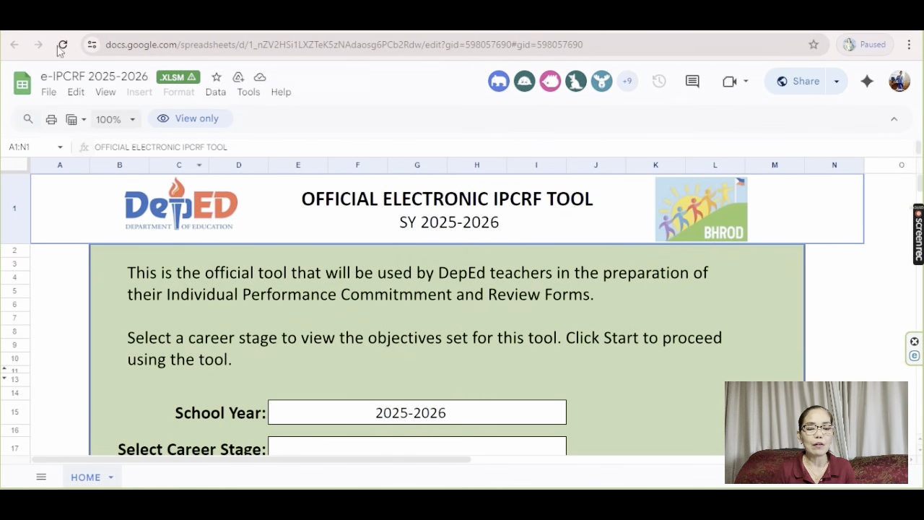
Download the e-IPCRF 2025-2026 Google Sheet as a Microsoft Excel .xlsm file
click(49, 92)
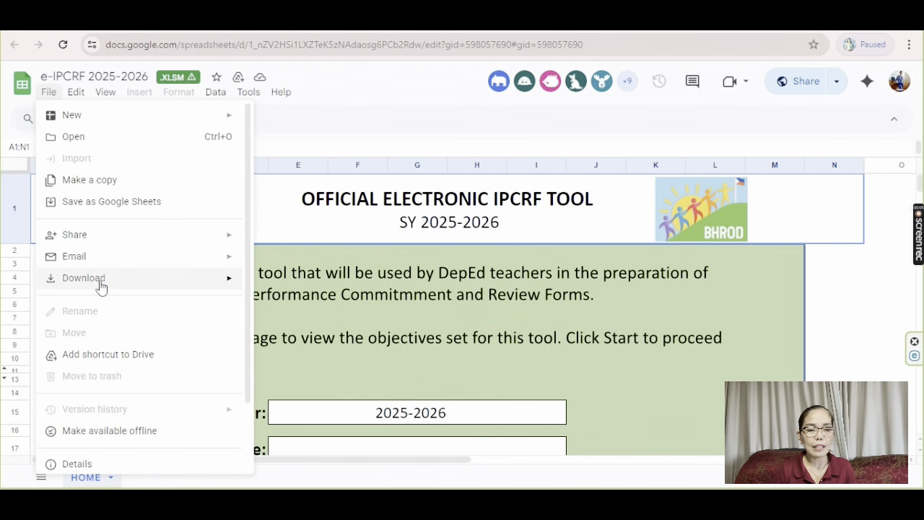
mouse_move(101, 287)
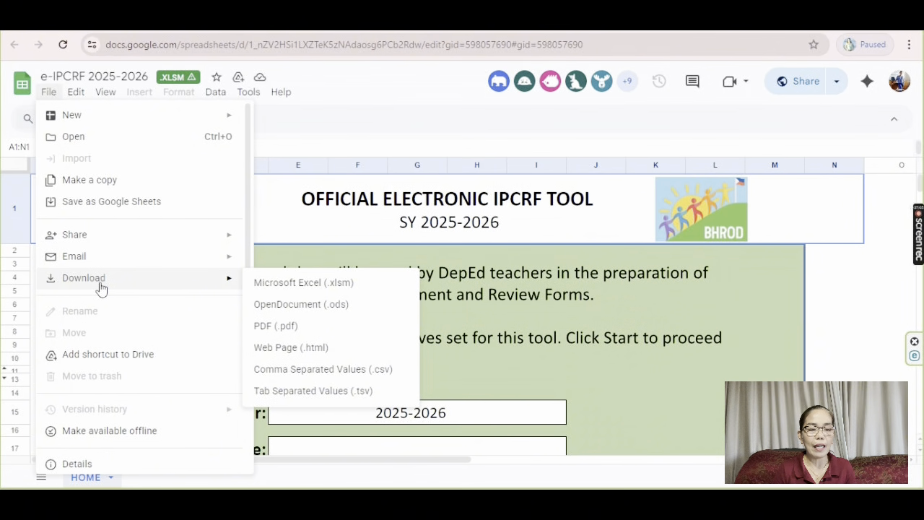
click(293, 284)
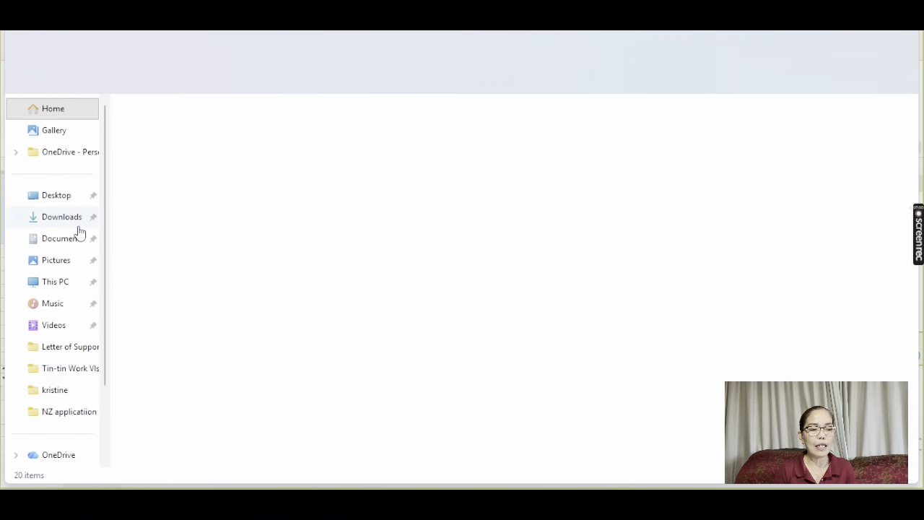
Unblock the downloaded e-IPCRF 2025-2026 (1) file in Downloads and open it in Excel
click(66, 216)
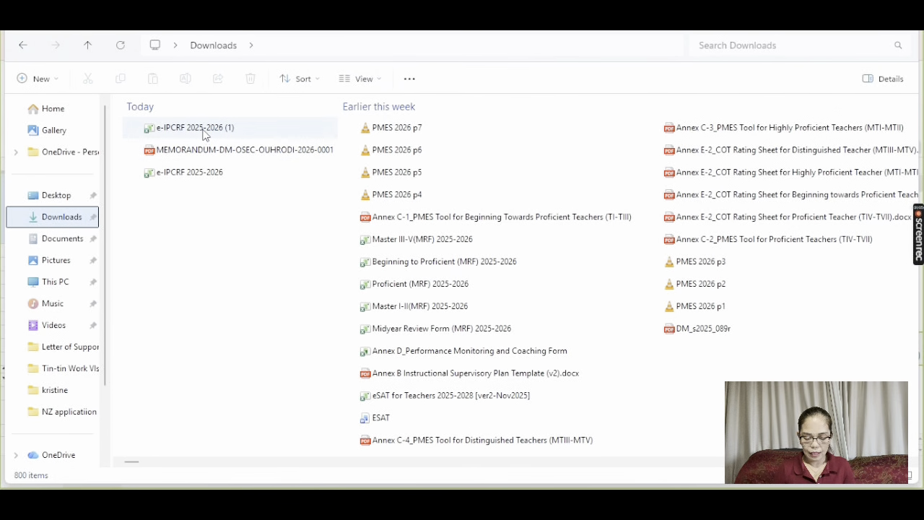
click(203, 130)
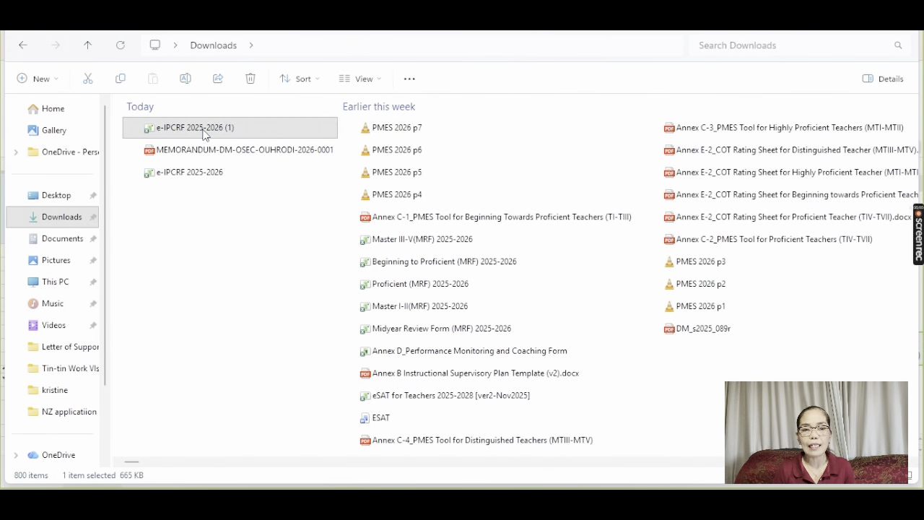
right_click(204, 135)
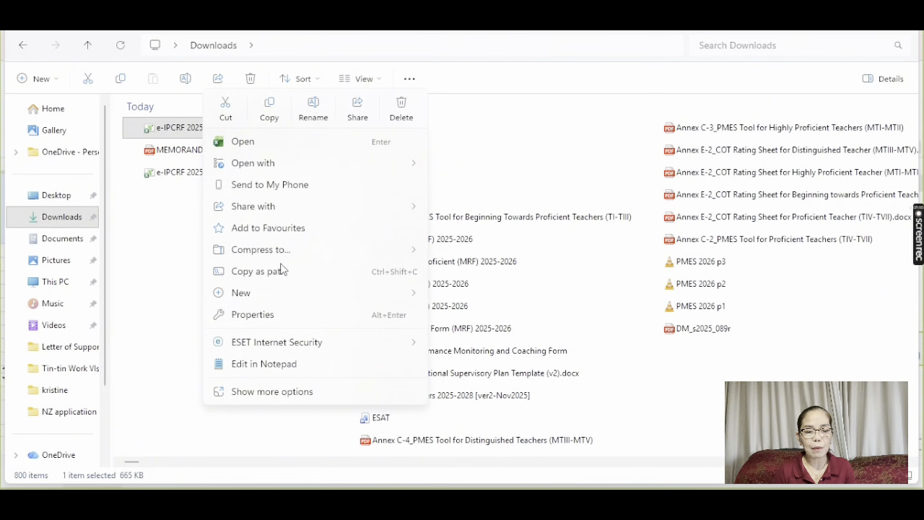
click(280, 316)
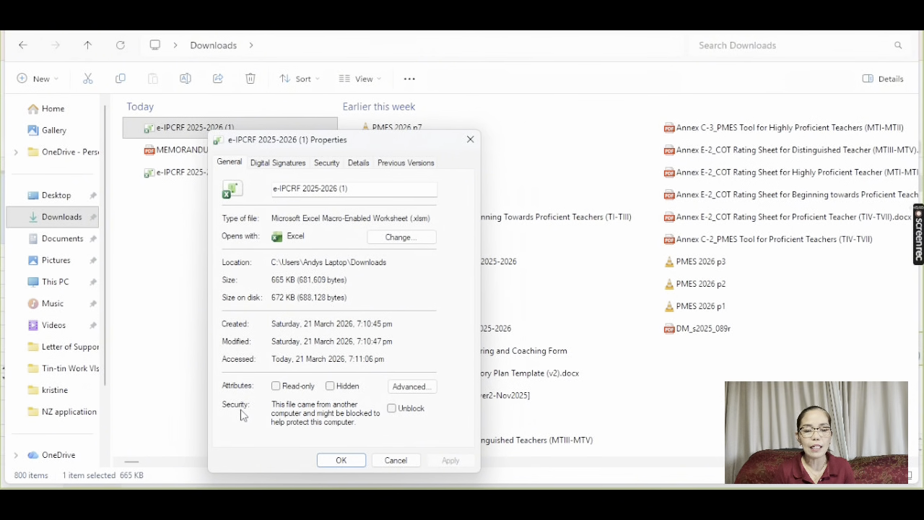
click(392, 415)
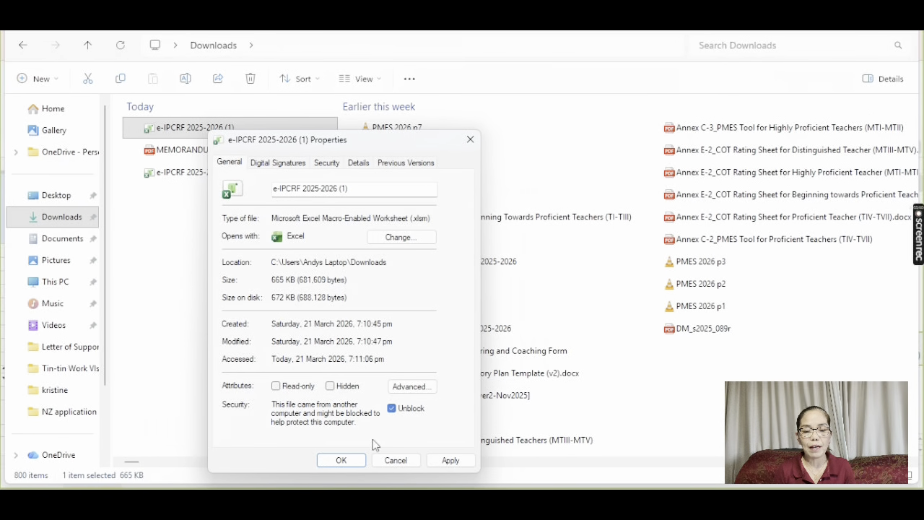
click(340, 461)
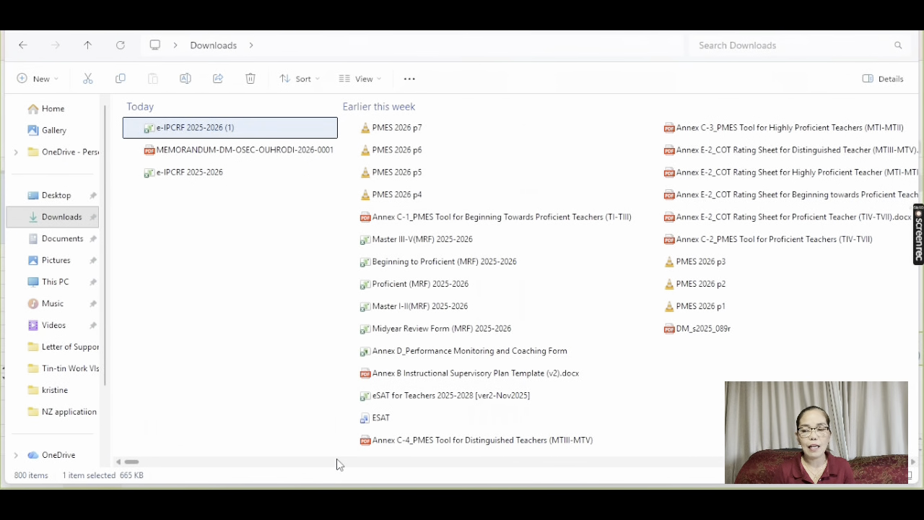
double_click(252, 128)
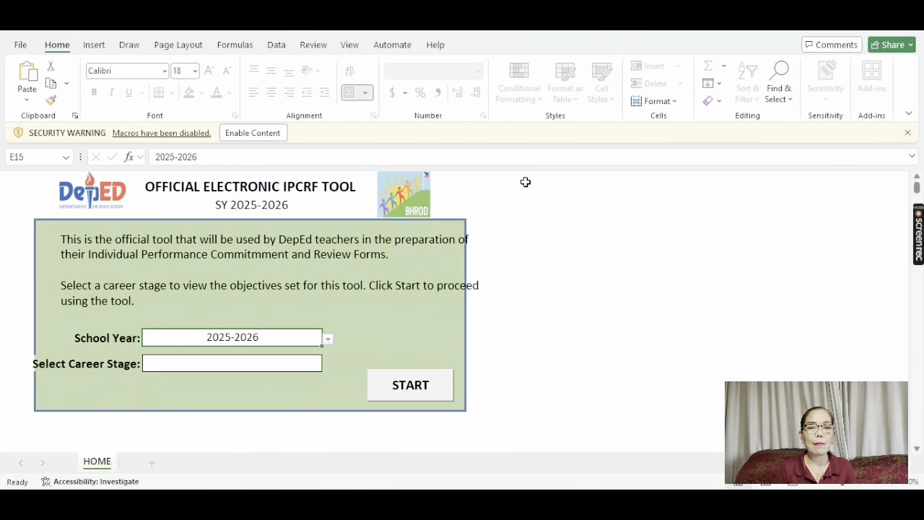
Enable the workbook's macros from the security warning bar
click(265, 134)
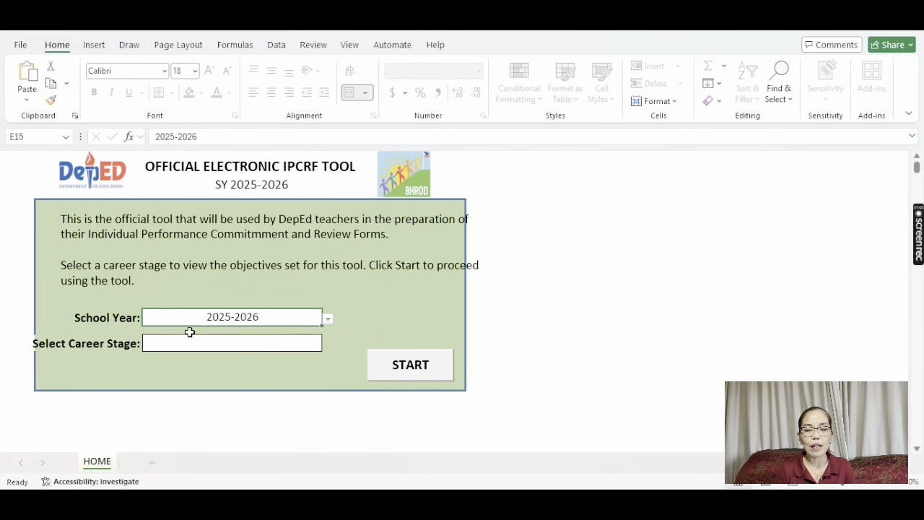
Keep School Year 2025-2026 and set the Career Stage to Proficient
click(327, 323)
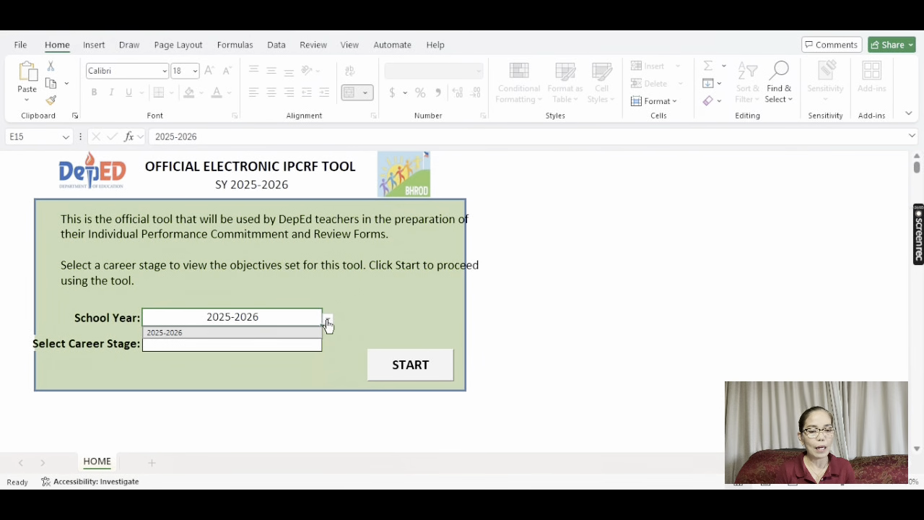
click(327, 322)
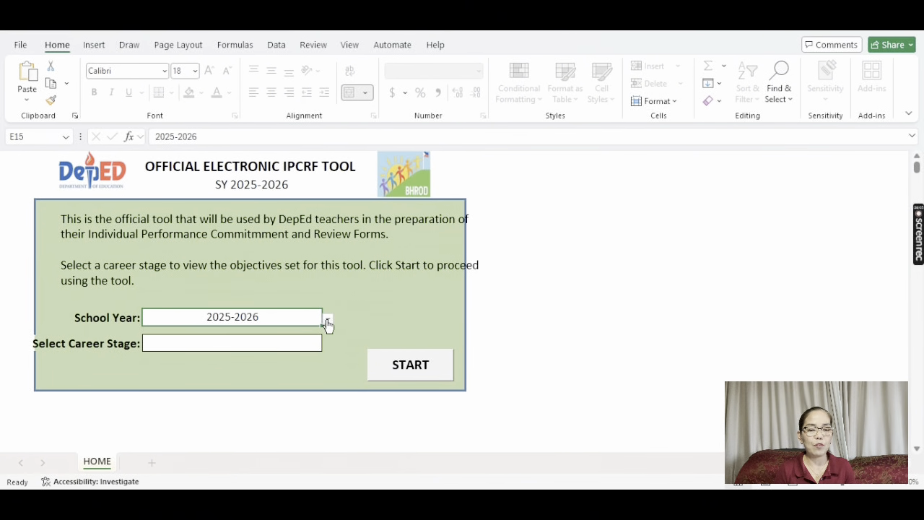
click(293, 349)
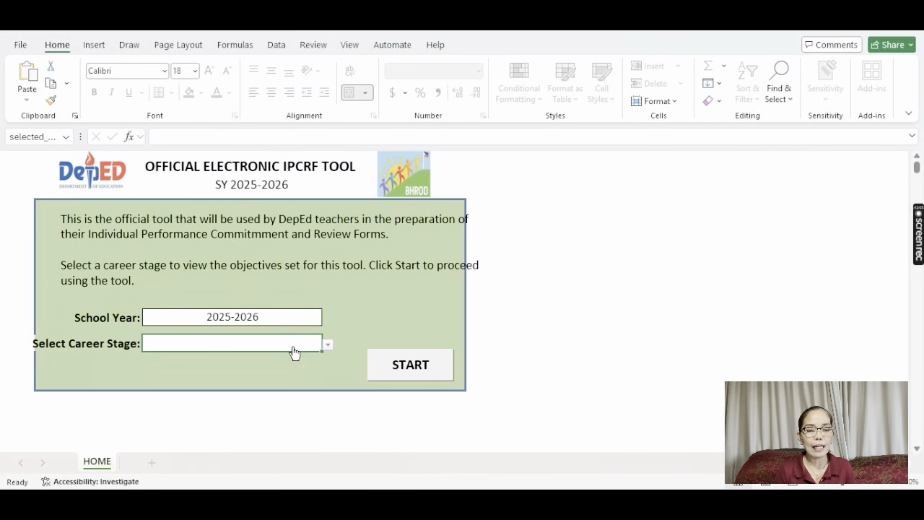
click(328, 345)
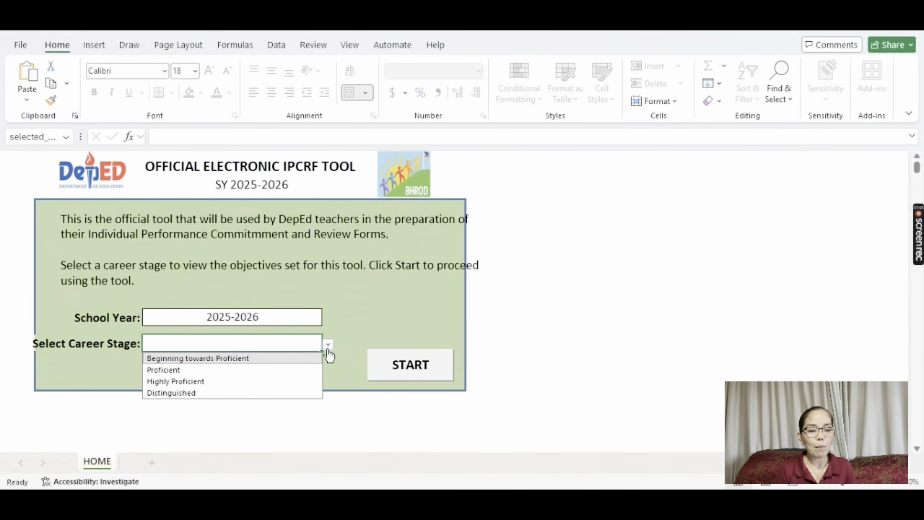
click(253, 371)
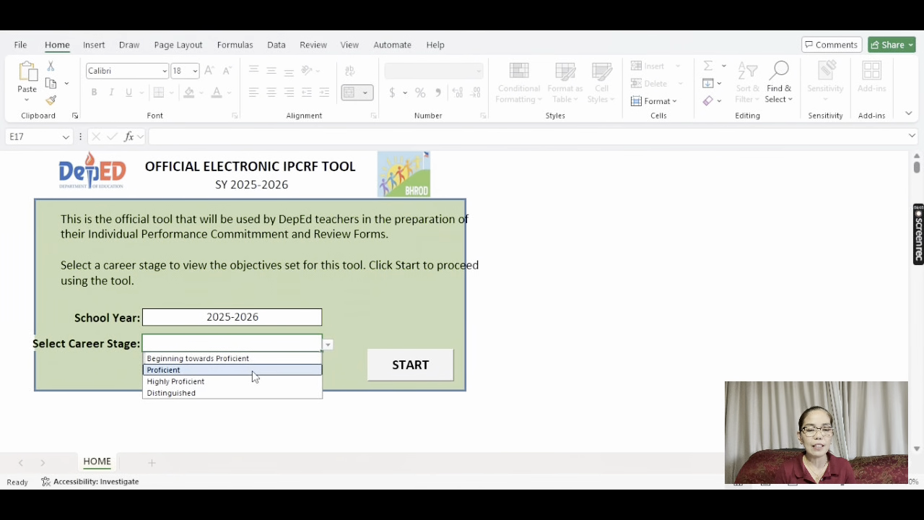
Try the other career stages, settle on Beginning towards Proficient, and start the tool
click(328, 347)
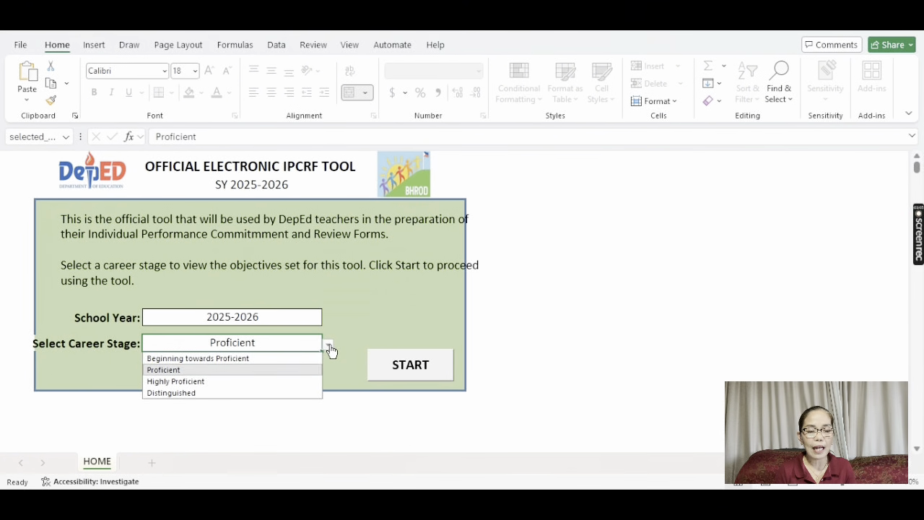
click(270, 381)
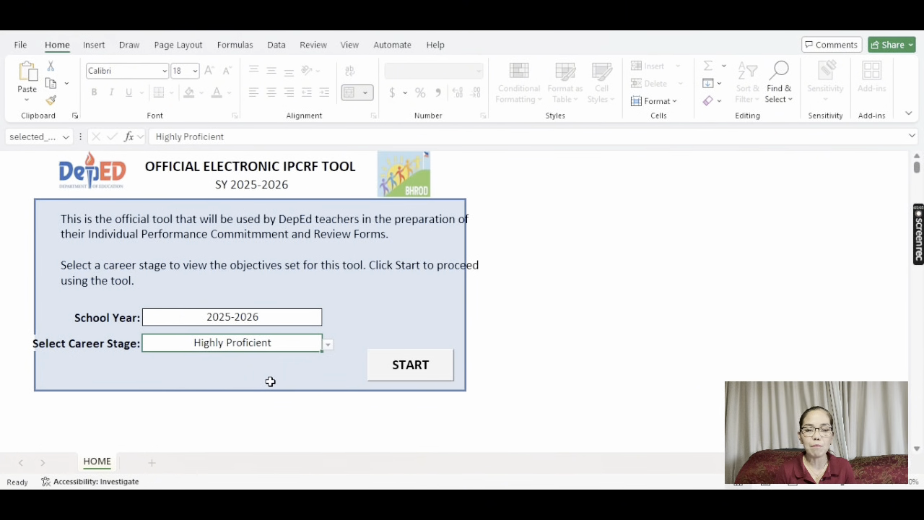
click(327, 346)
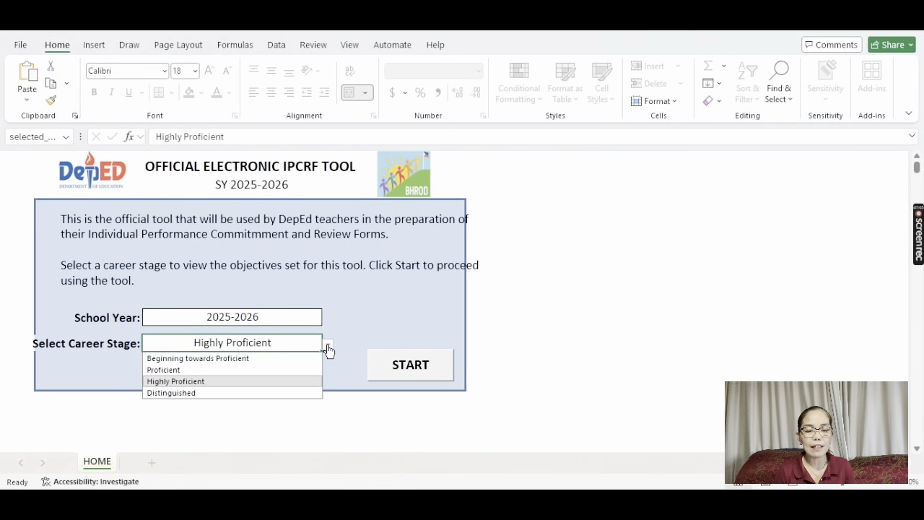
click(268, 394)
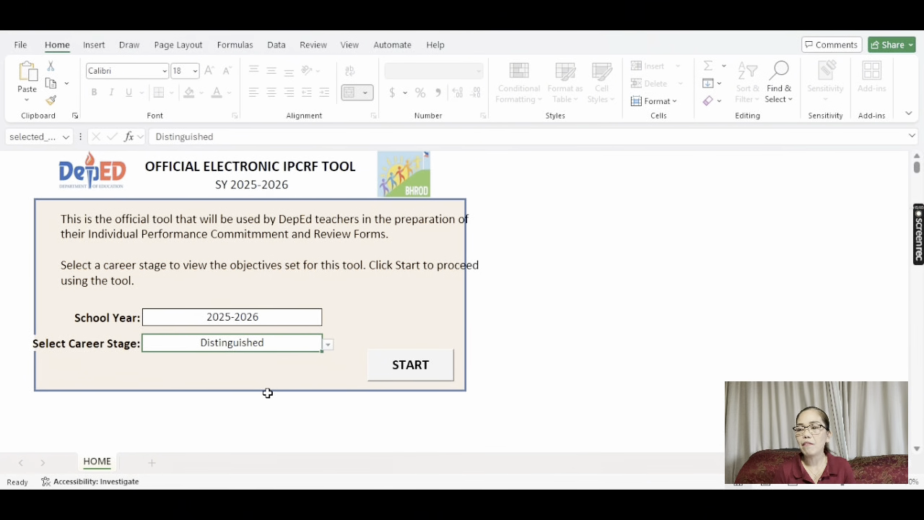
click(327, 347)
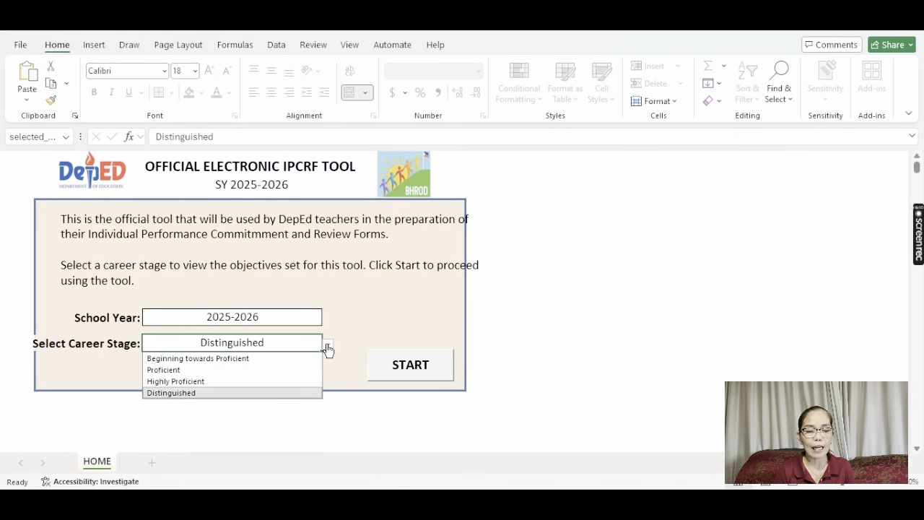
click(281, 359)
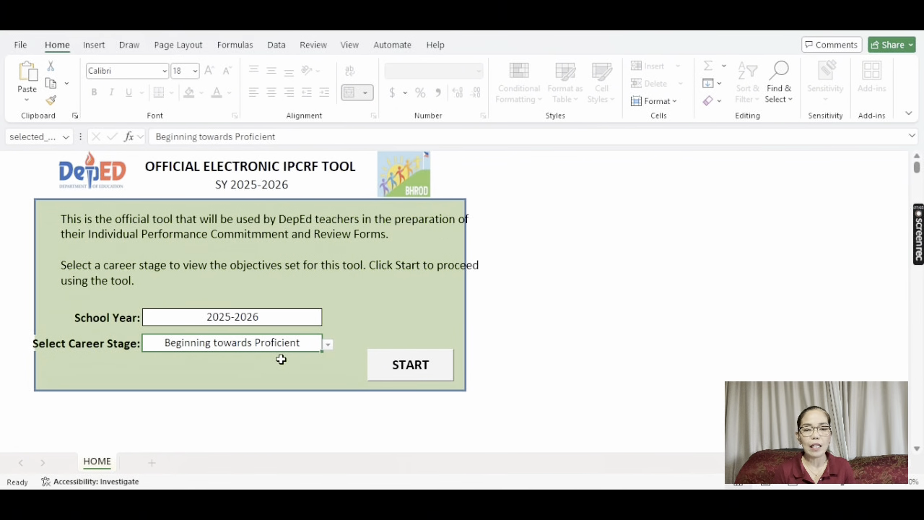
click(413, 366)
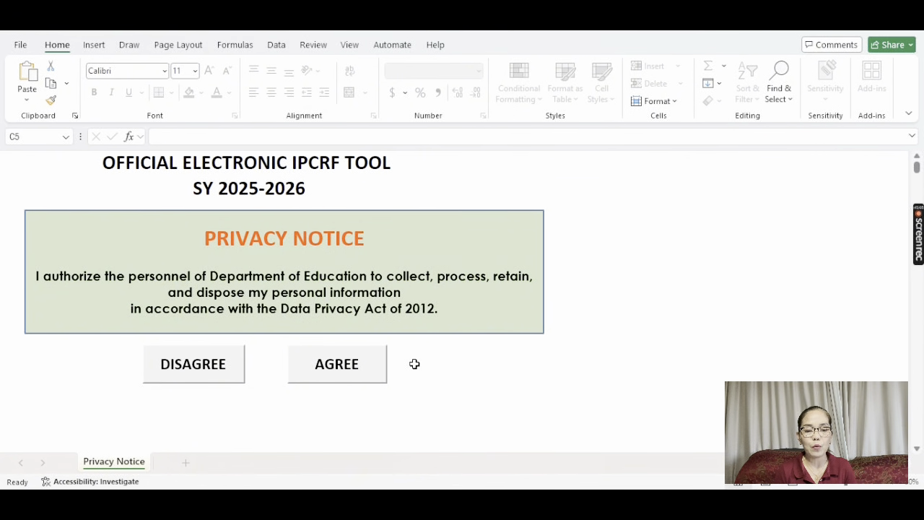
Agree to the Data Privacy Notice
click(339, 368)
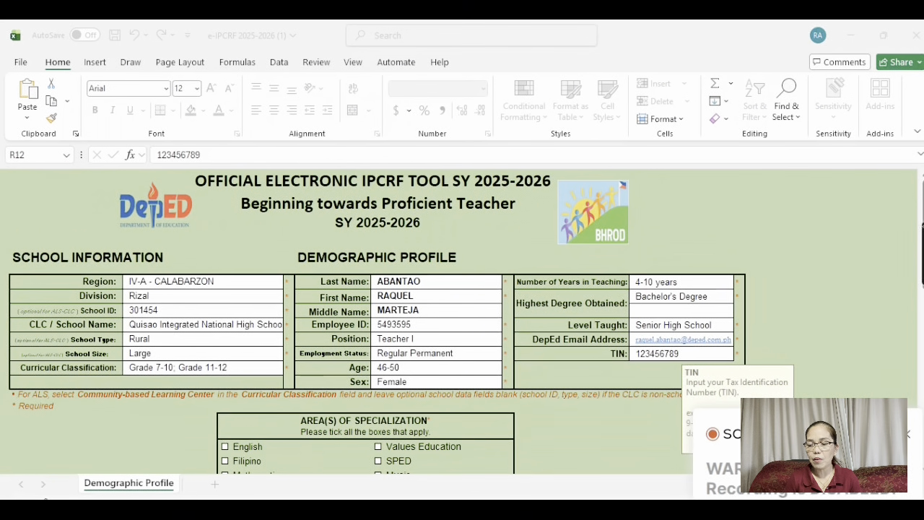
Tick TLE/HE/TVL and TVL-HE, then scroll down to the FINALIZE PROFILE button
click(908, 437)
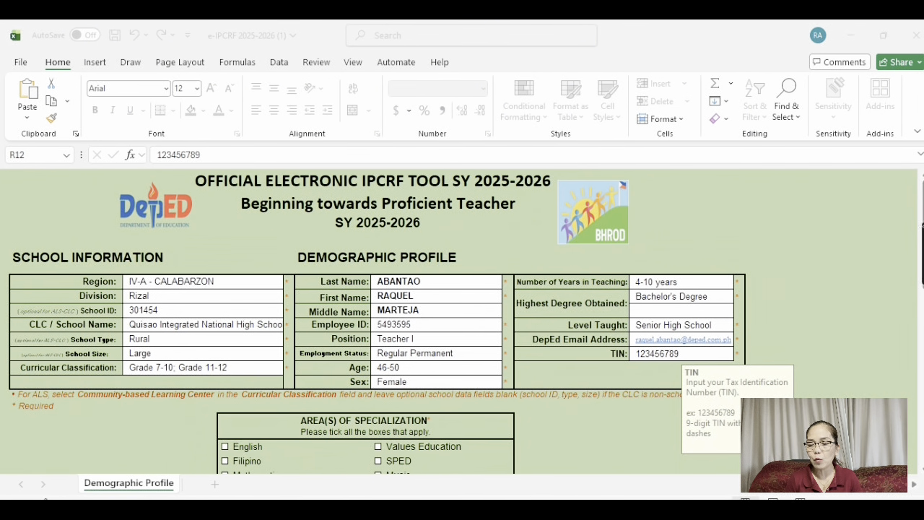
scroll(462, 334, down, 2)
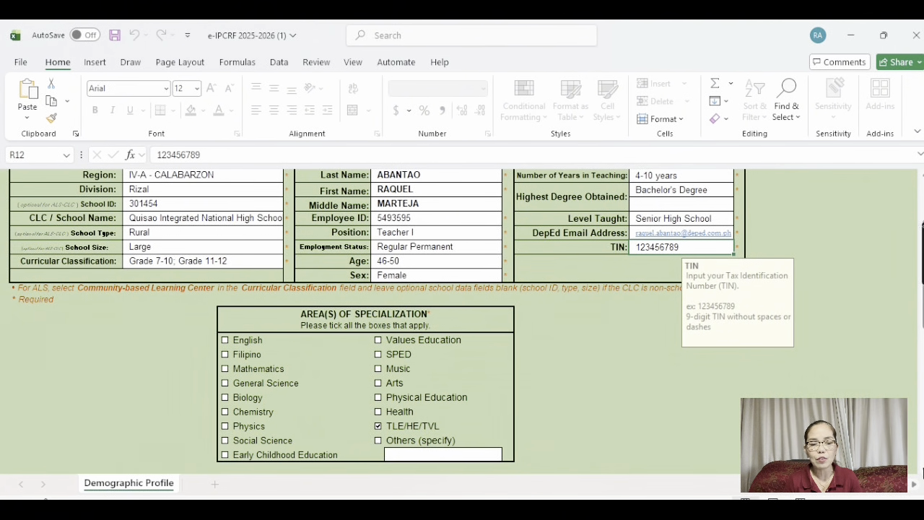
scroll(922, 471, down, 3)
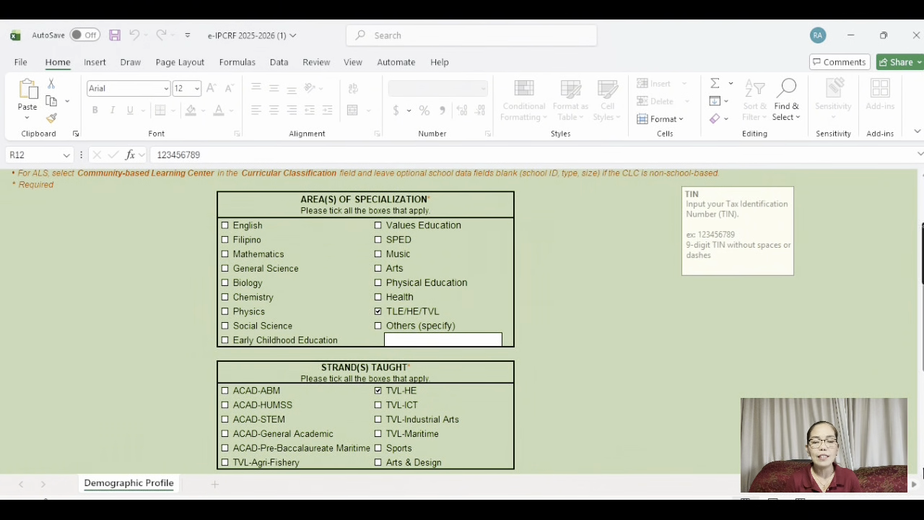
scroll(921, 470, down, 1)
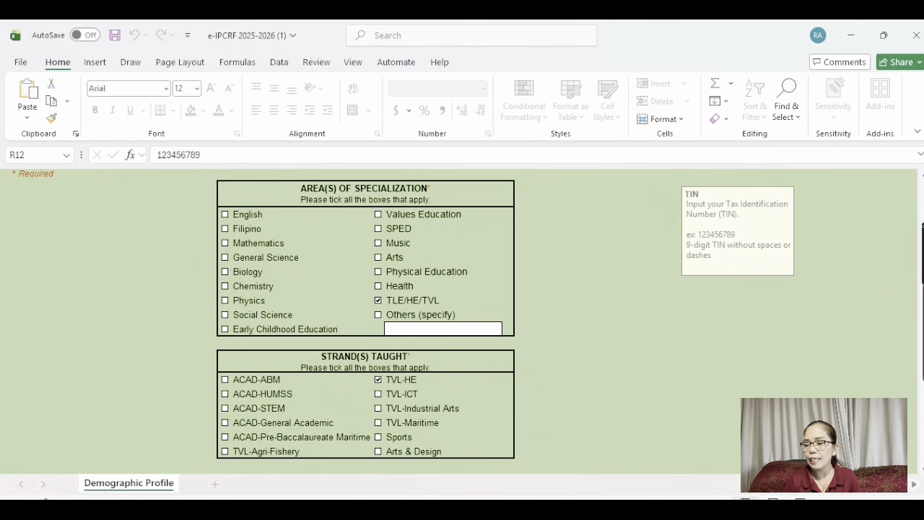
scroll(645, 403, down, 5)
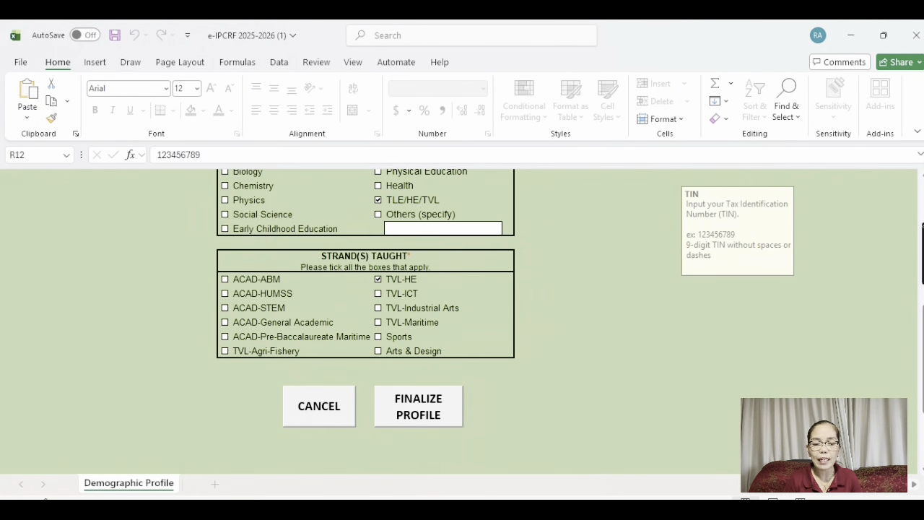
Finalize the profile and save a new ratee password
click(423, 410)
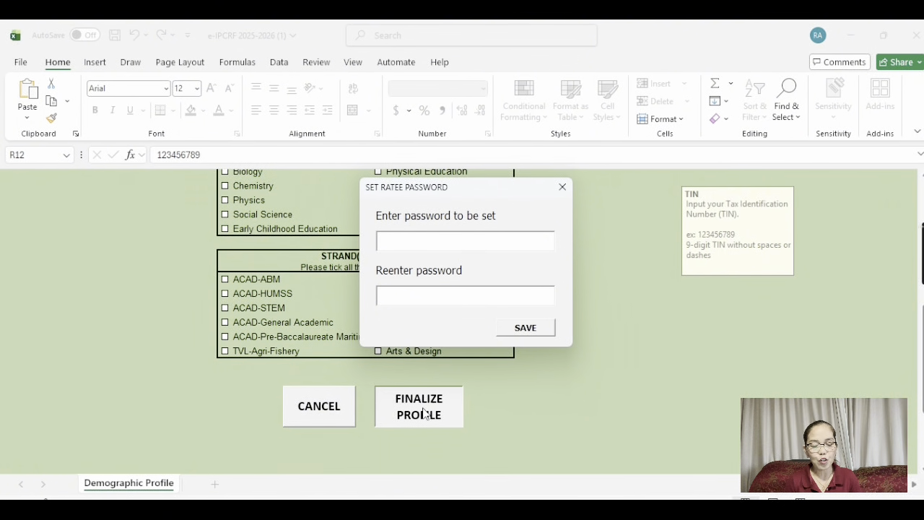
text(****)
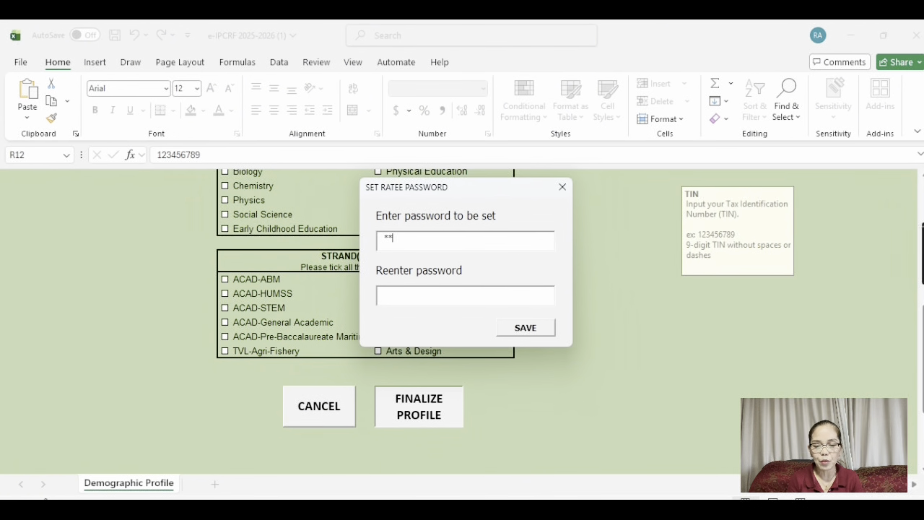
text(*)
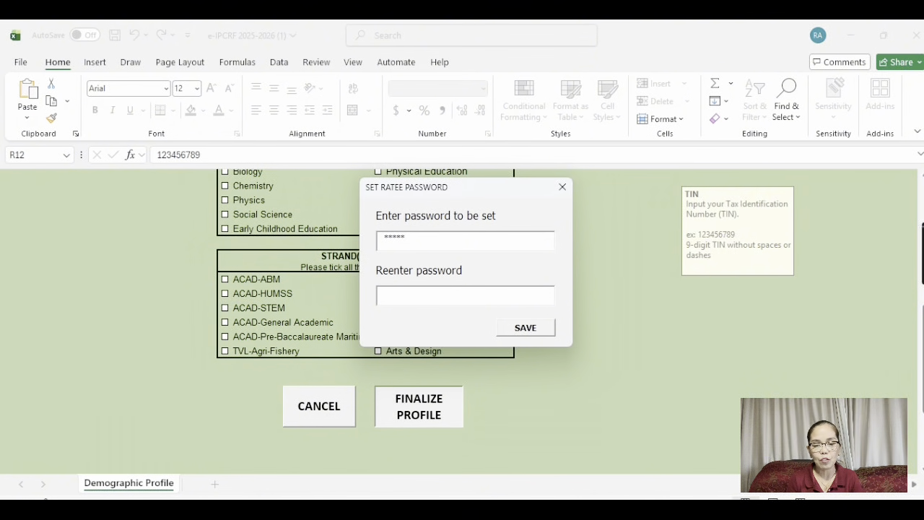
text(*****)
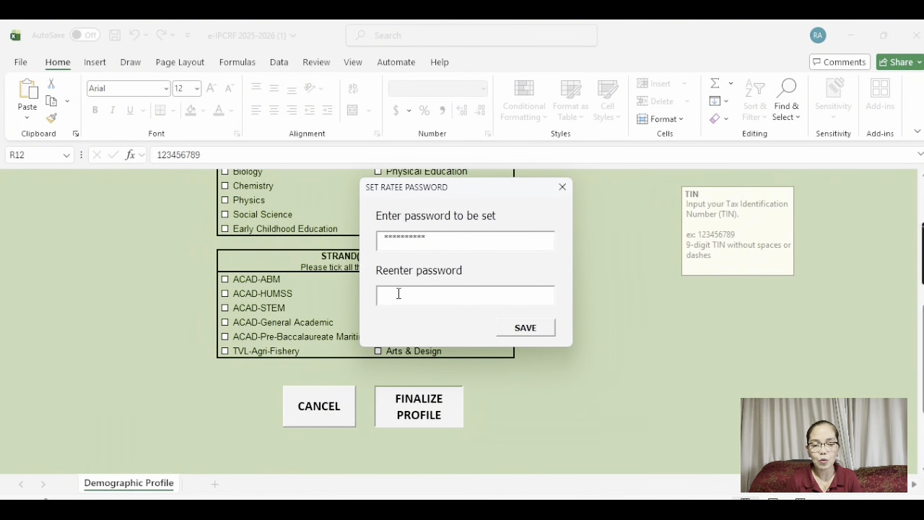
text(*****)
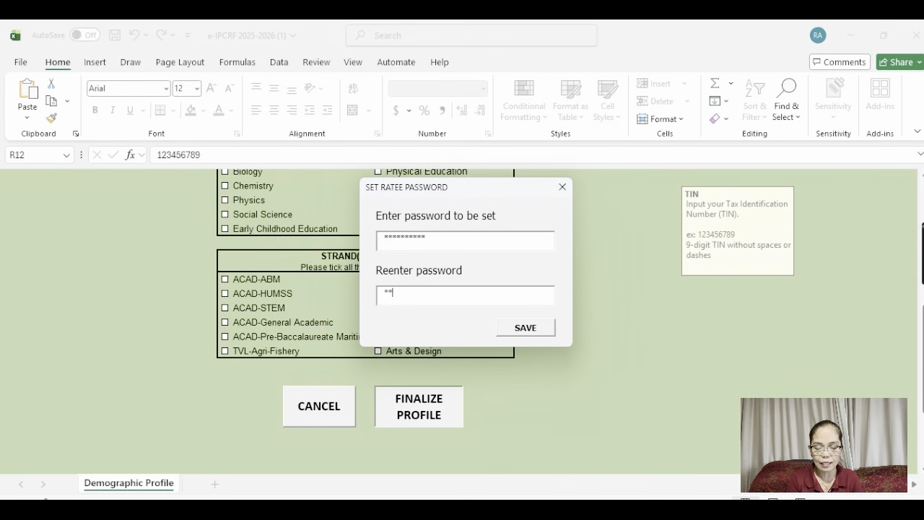
text(*****)
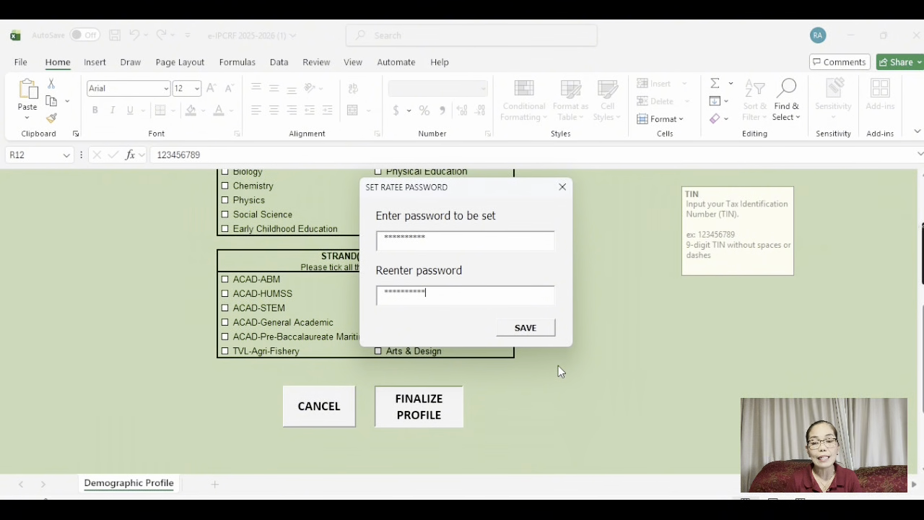
click(535, 334)
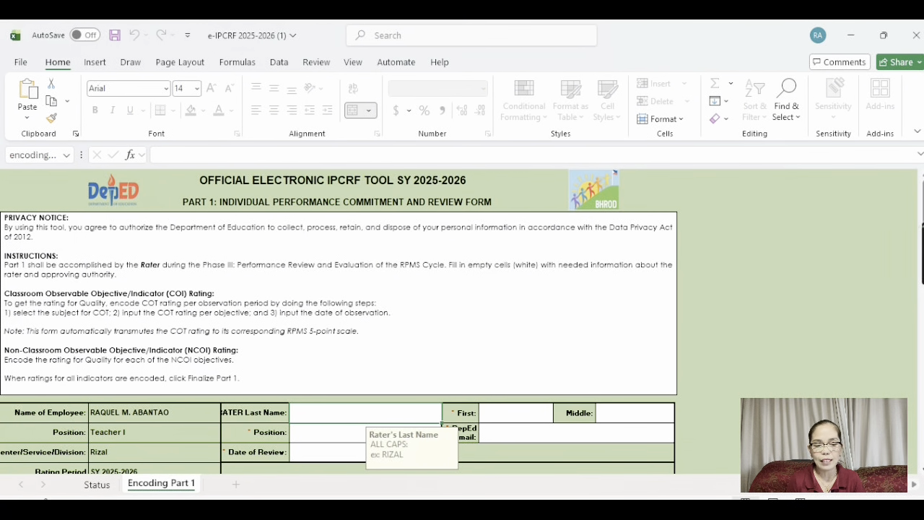
Enter the rater's last name (corrected), first name and middle name in the Rater cells
scroll(340, 321, down, 6)
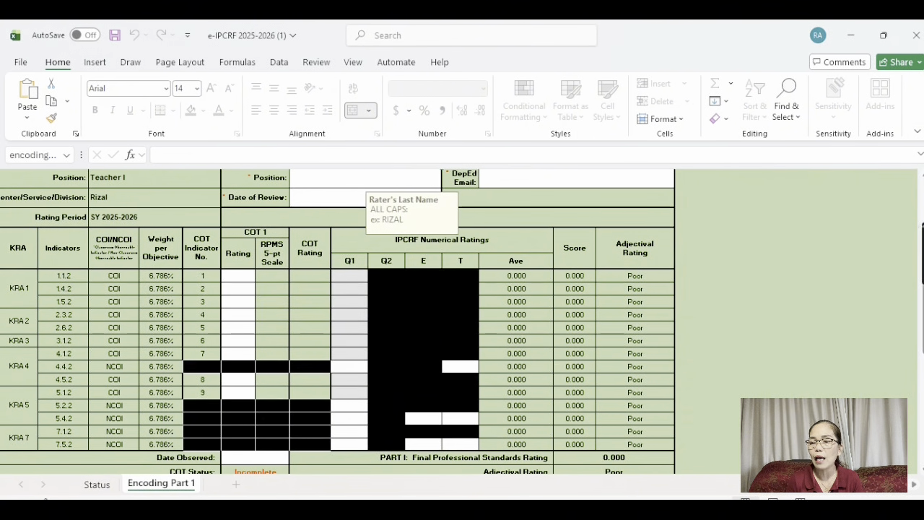
scroll(480, 304, up, 6)
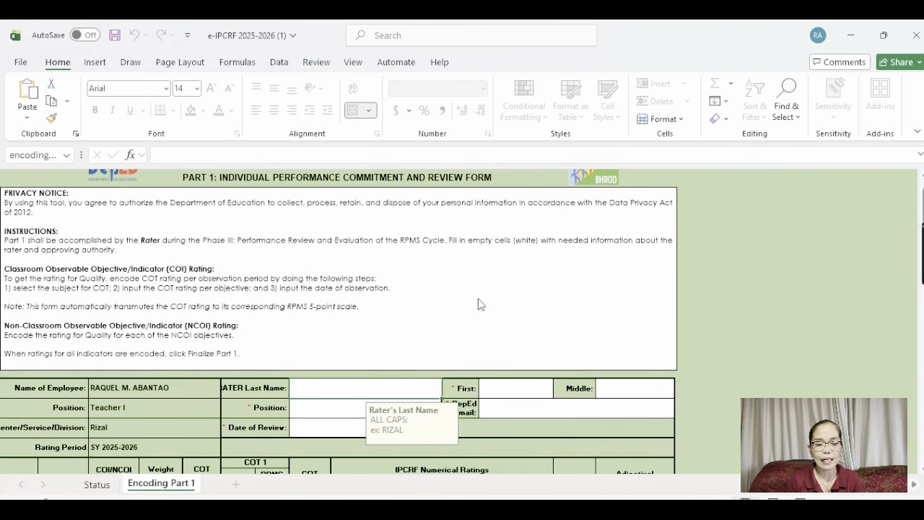
click(316, 390)
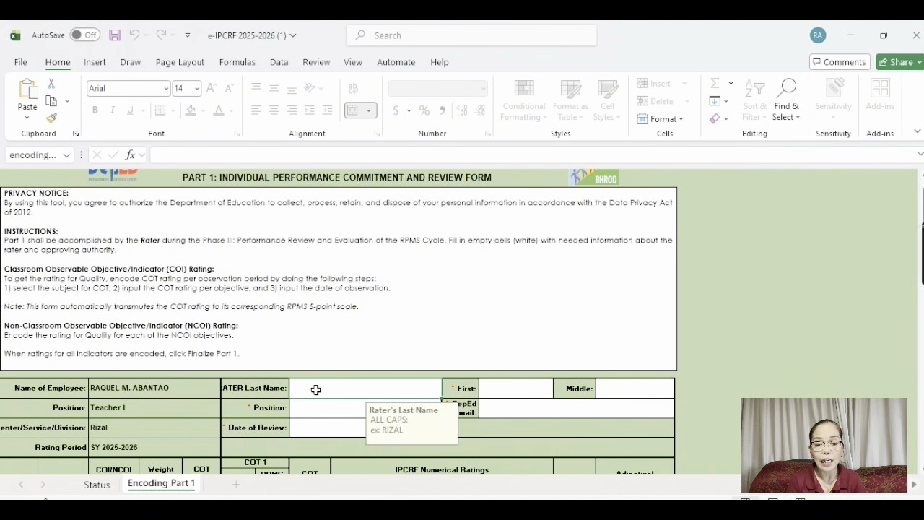
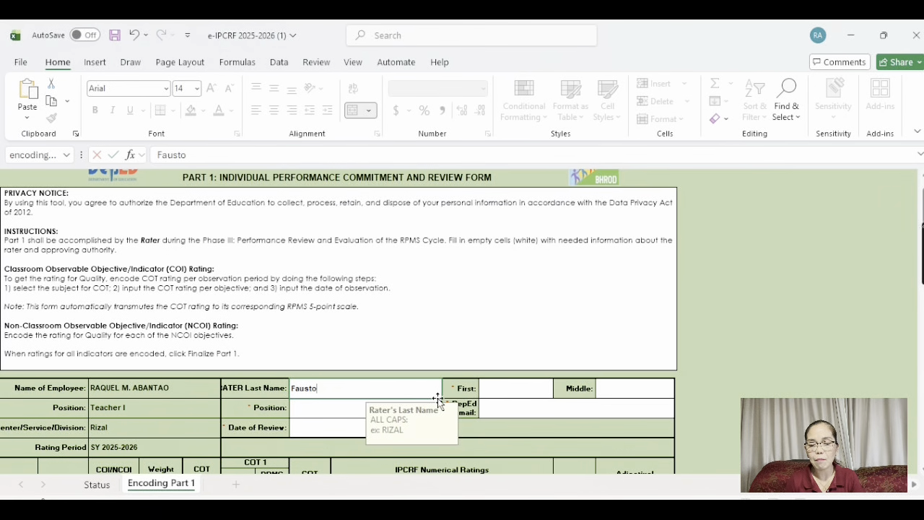
click(504, 391)
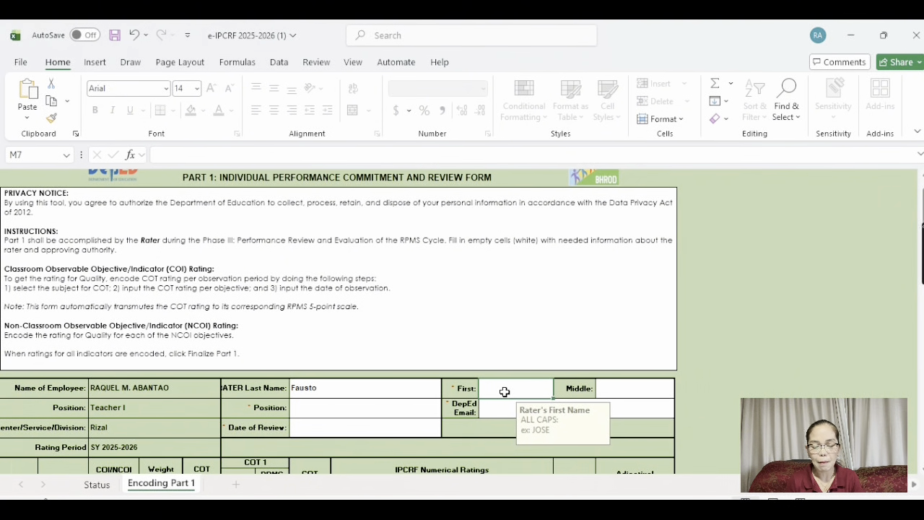
click(309, 391)
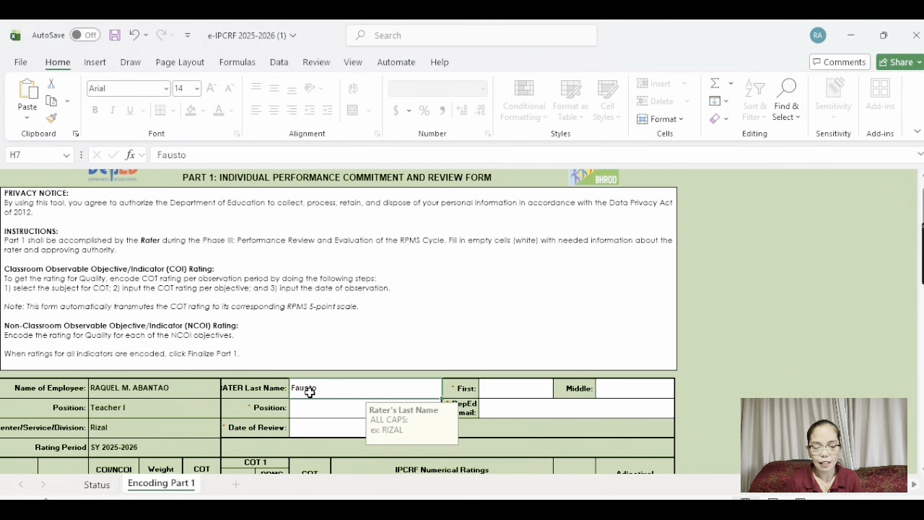
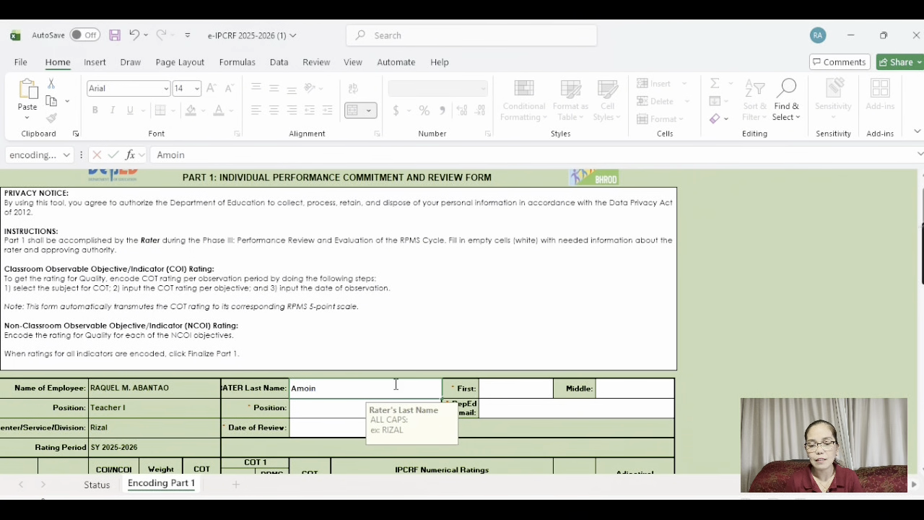
click(505, 392)
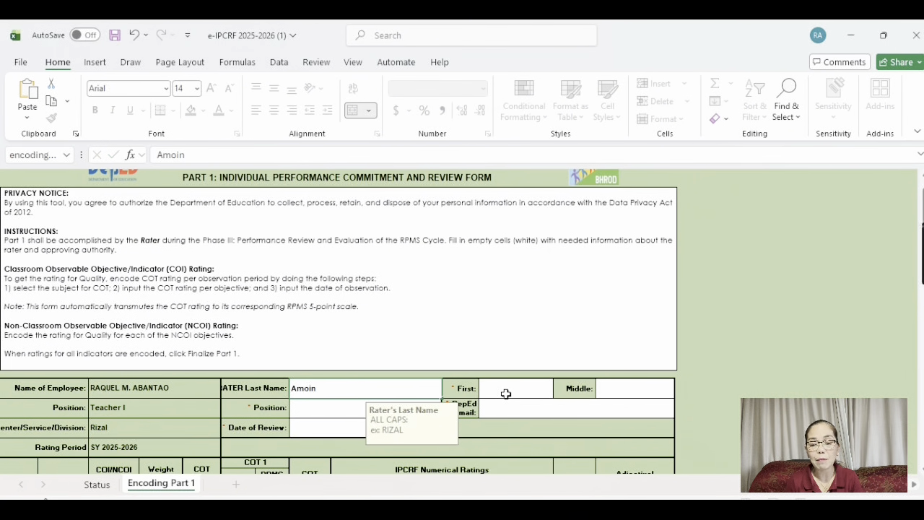
text(Raquel)
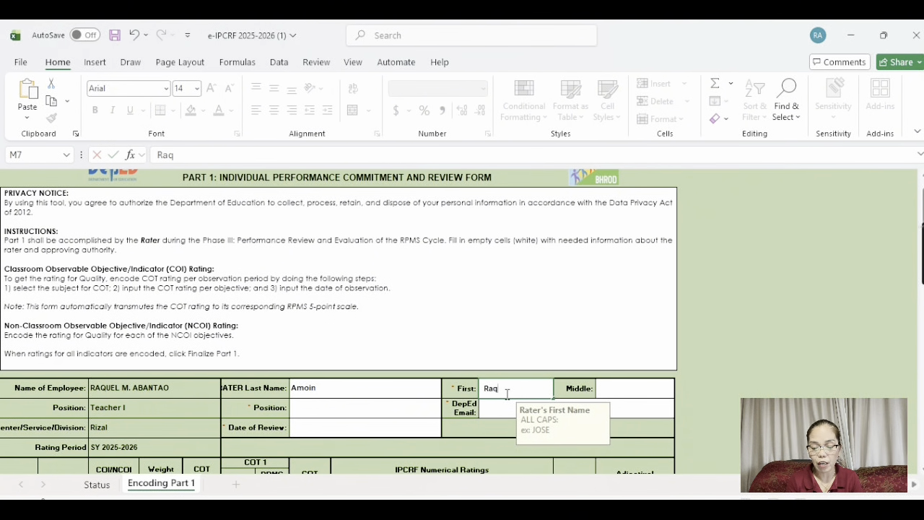
click(623, 389)
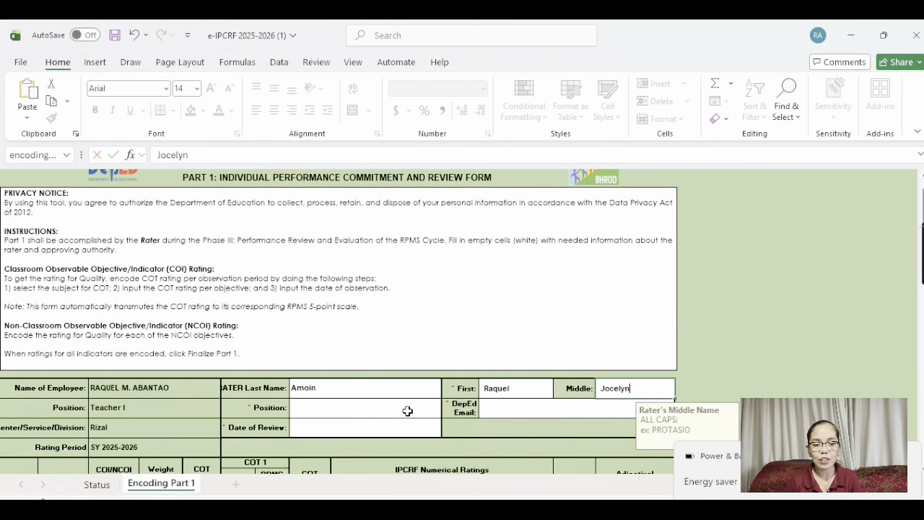
click(366, 410)
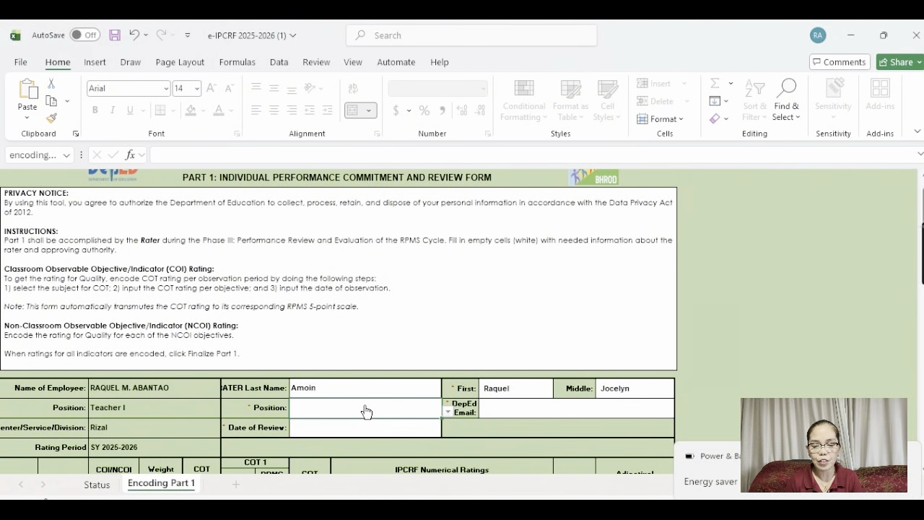
Set the rater's position to Master Teacher II
click(417, 415)
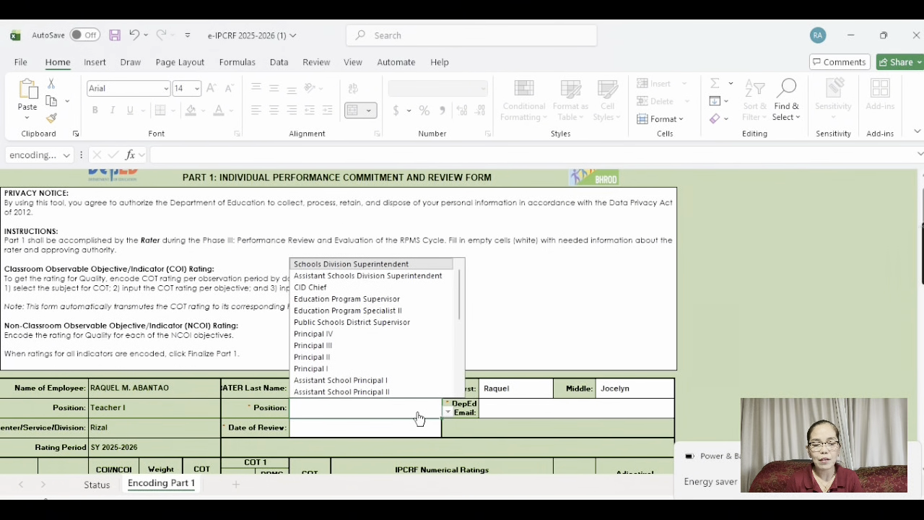
click(459, 393)
click(459, 393)
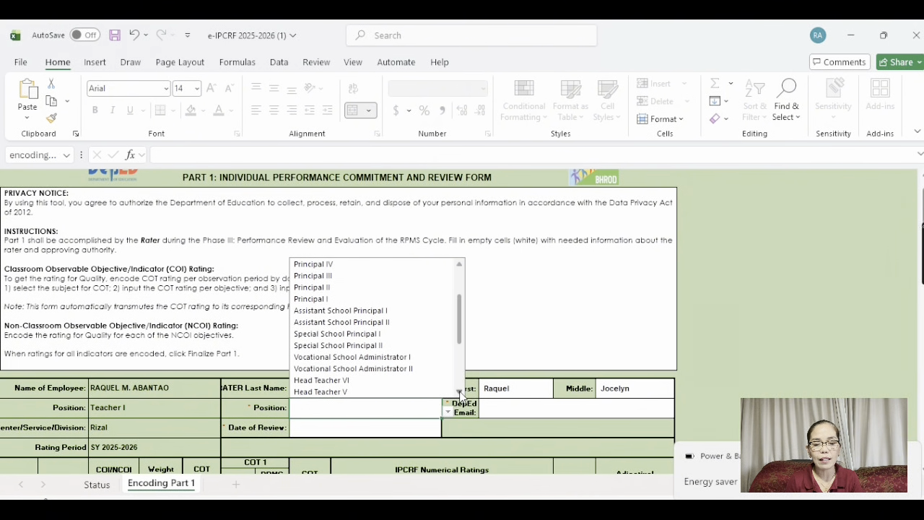
click(458, 392)
click(459, 392)
click(459, 393)
click(459, 392)
click(459, 393)
click(459, 393)
click(459, 393)
click(459, 392)
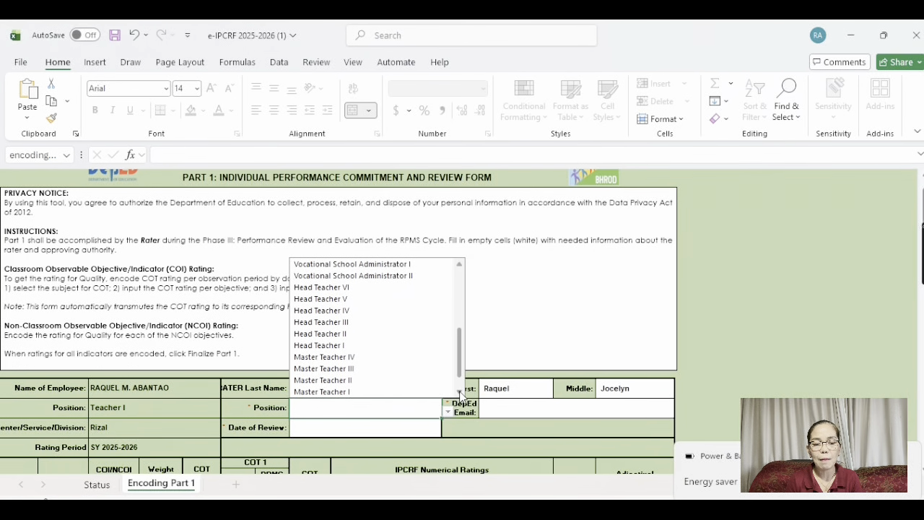
click(347, 381)
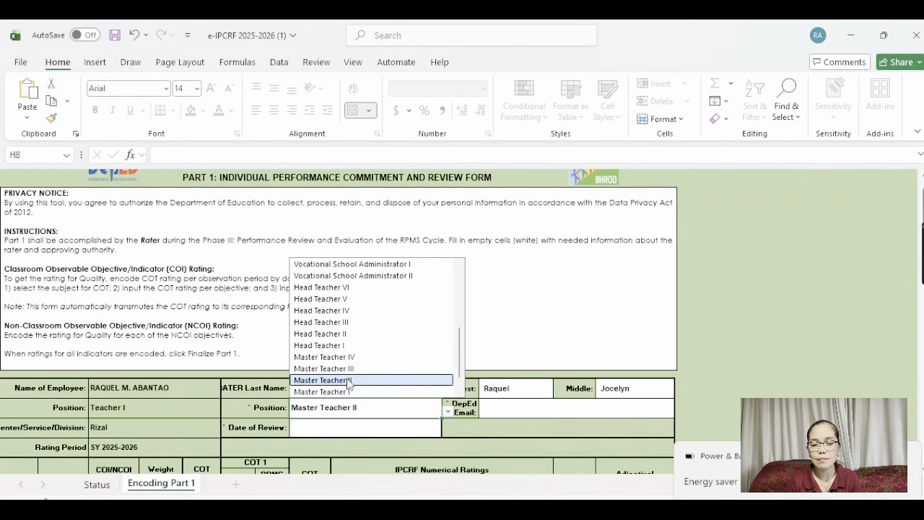
click(513, 411)
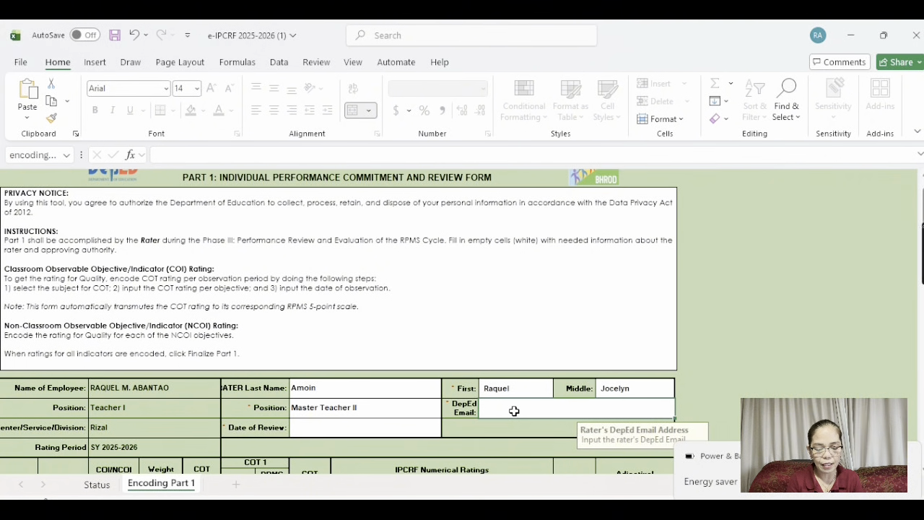
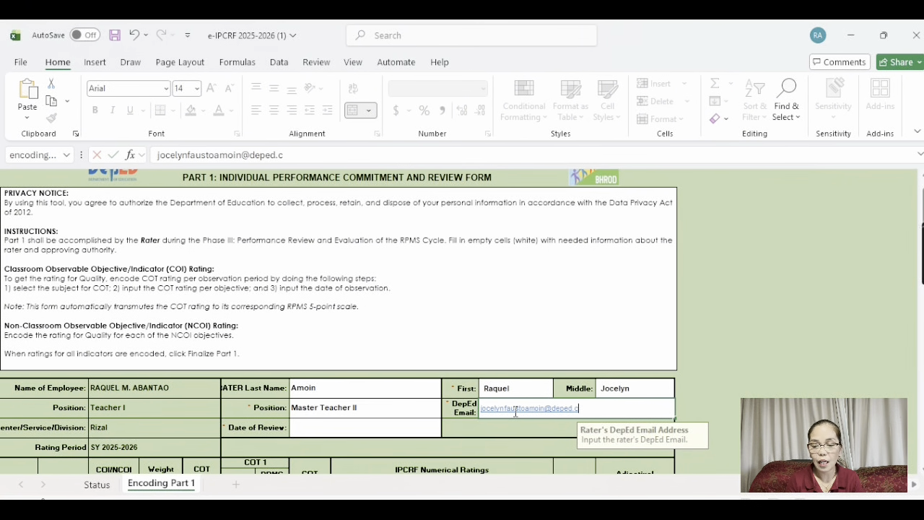
click(326, 432)
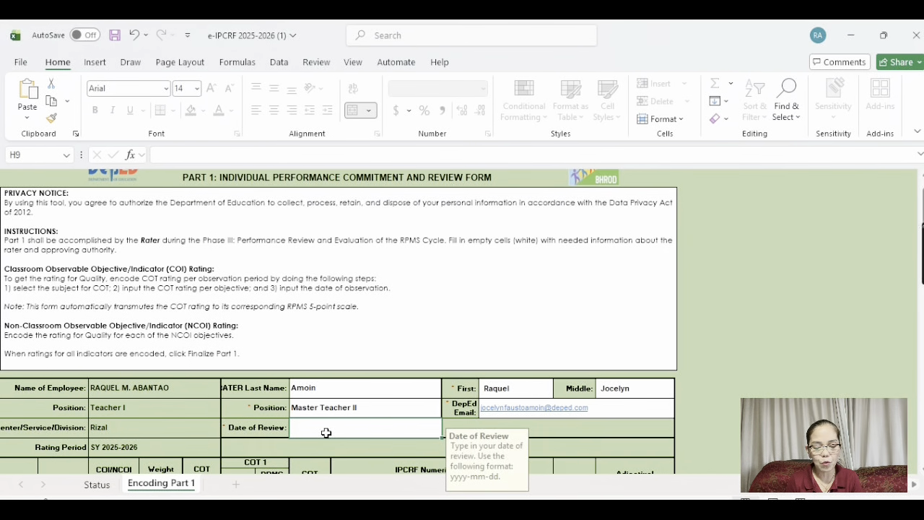
Type 2026-03-22 as the Date of Review
text(22)
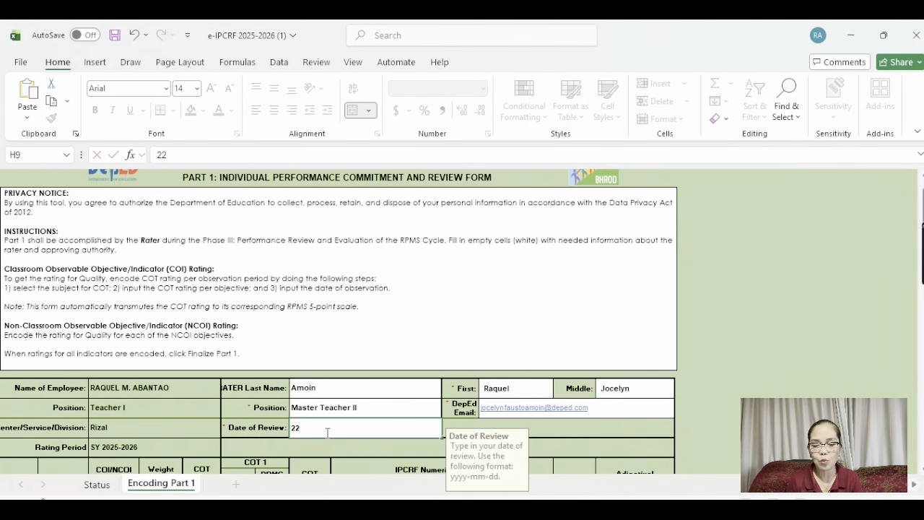
key(BackSpace)
key(BackSpace)
text(2026-)
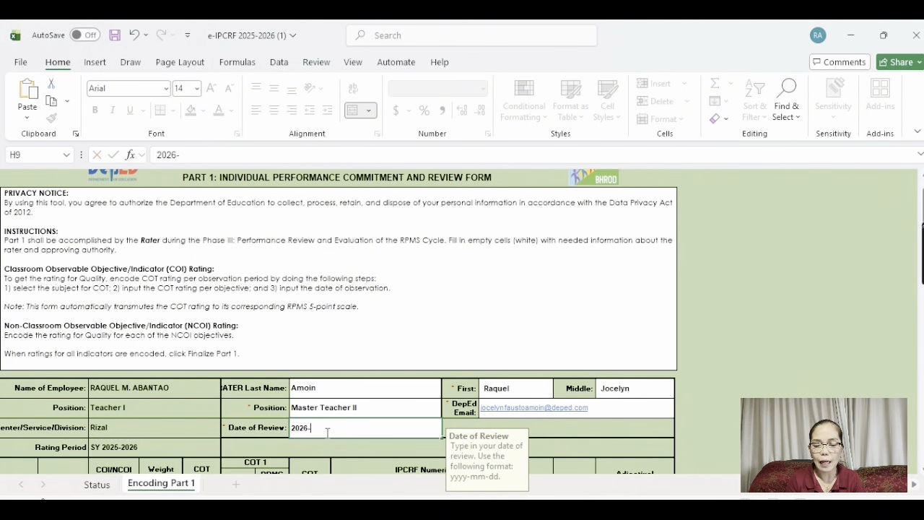
text(03-22)
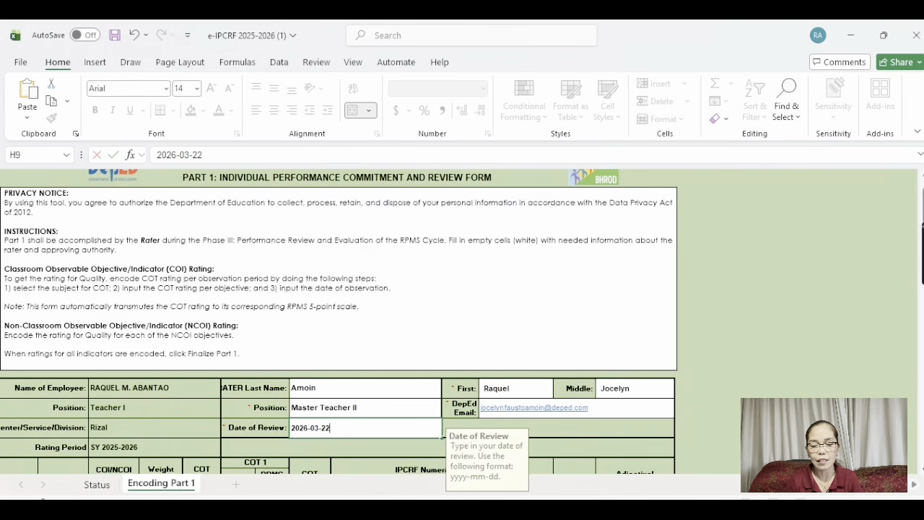
Scroll to the KRA rating table and select the first COT Rating cell, F14
scroll(339, 325, down, 6)
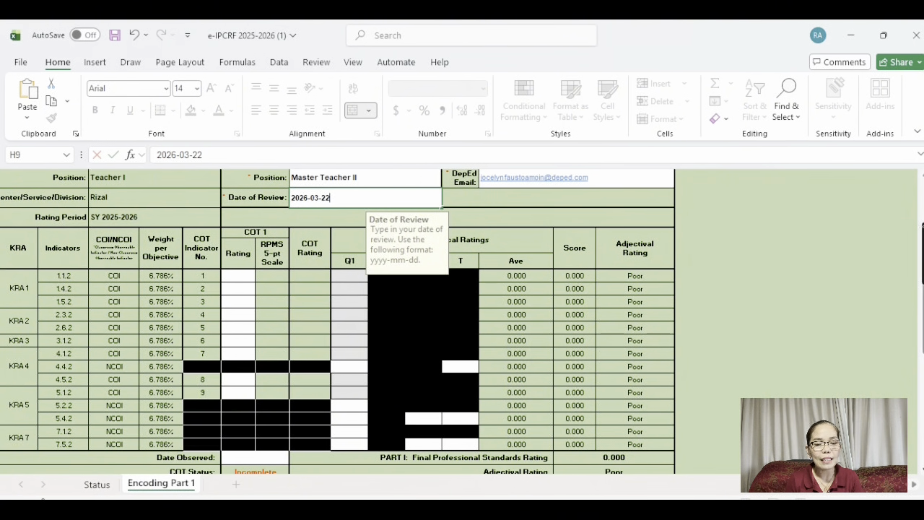
scroll(339, 321, down, 1)
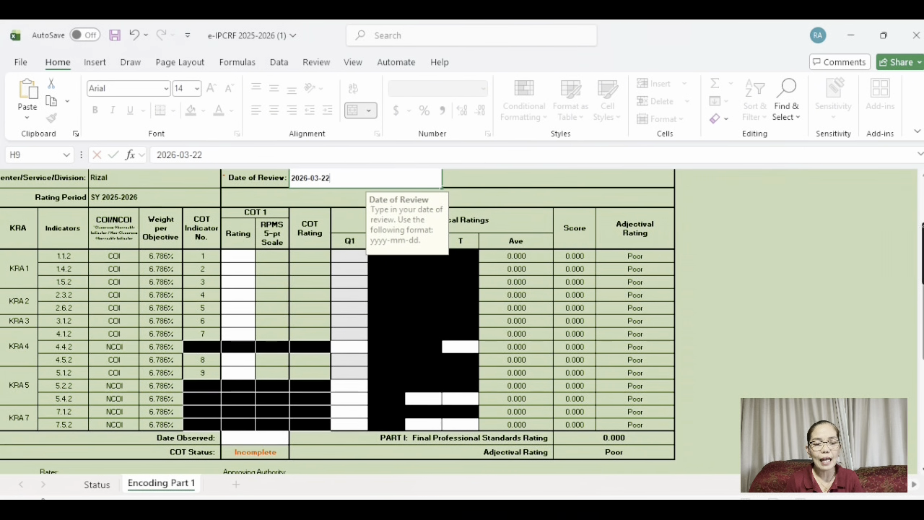
scroll(339, 321, down, 1)
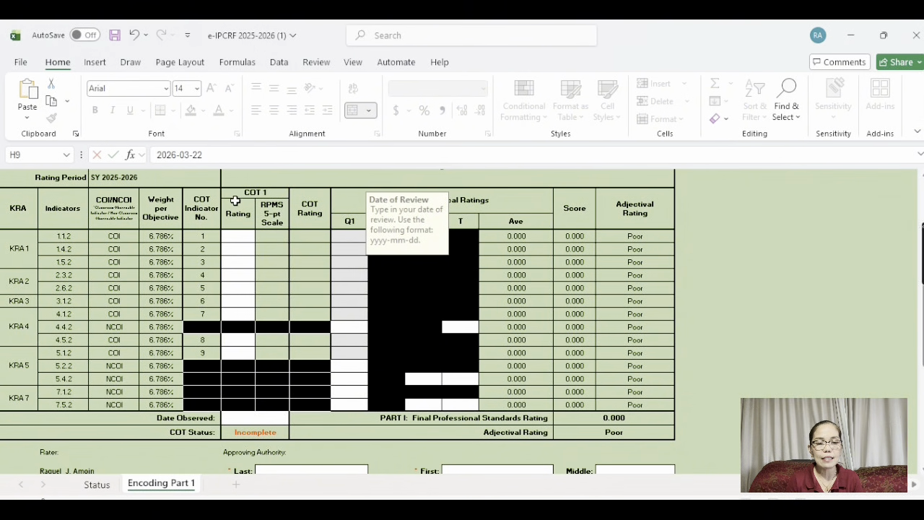
click(231, 237)
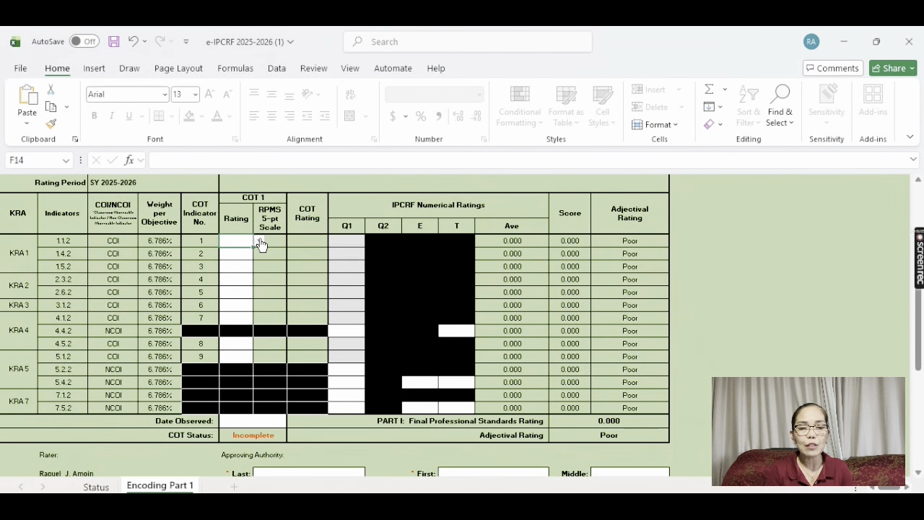
Give COT ratings of 6 to indicator 1.1.2 and 5 to 1.4.2 and 1.5.2
click(259, 241)
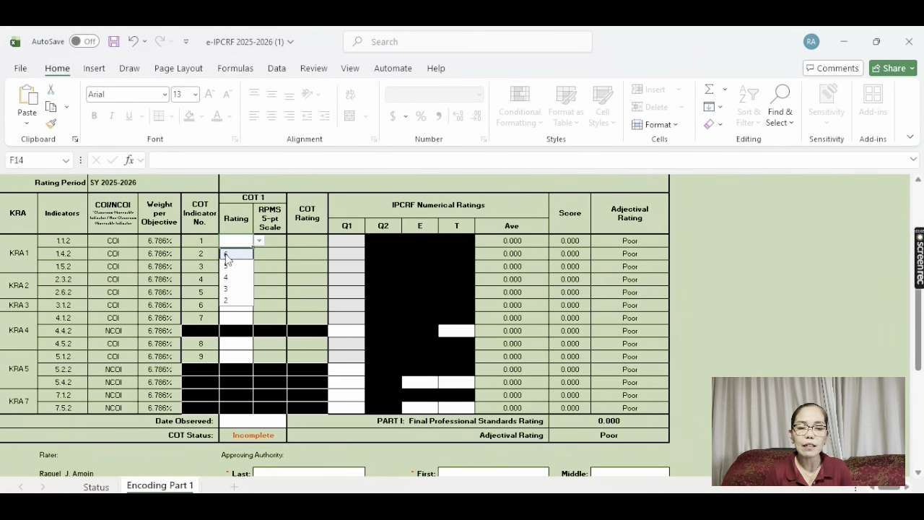
click(225, 255)
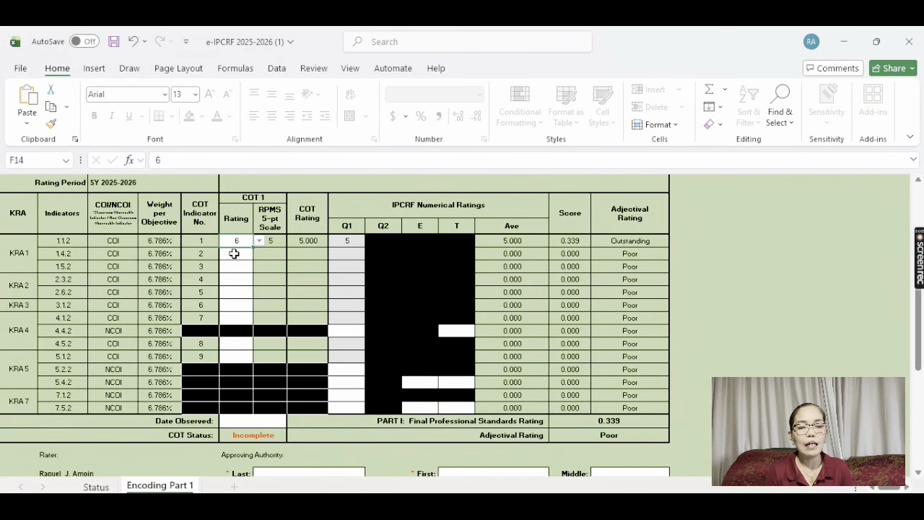
click(235, 253)
key(alt+Down)
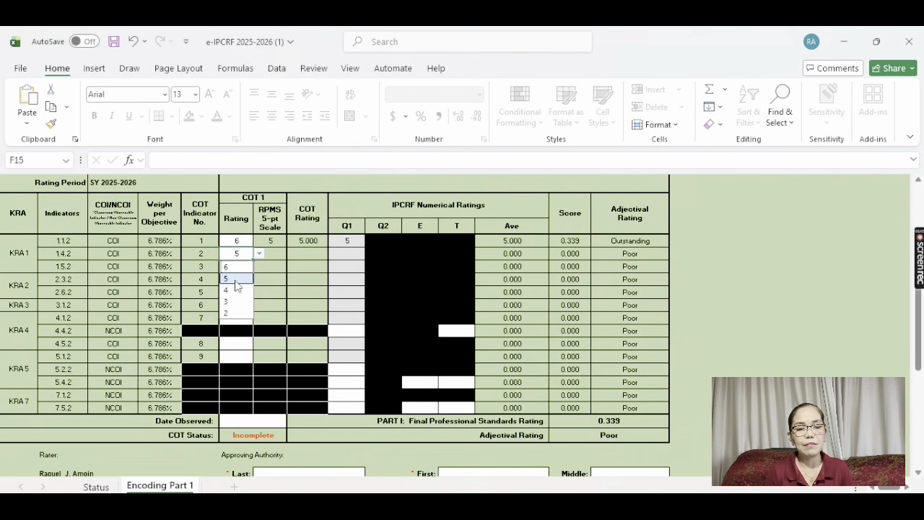
click(234, 280)
click(232, 268)
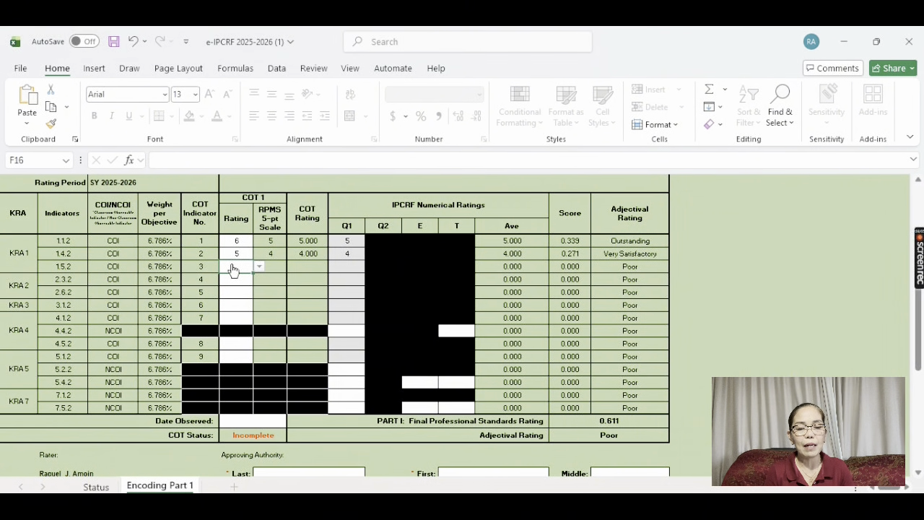
key(alt+Down)
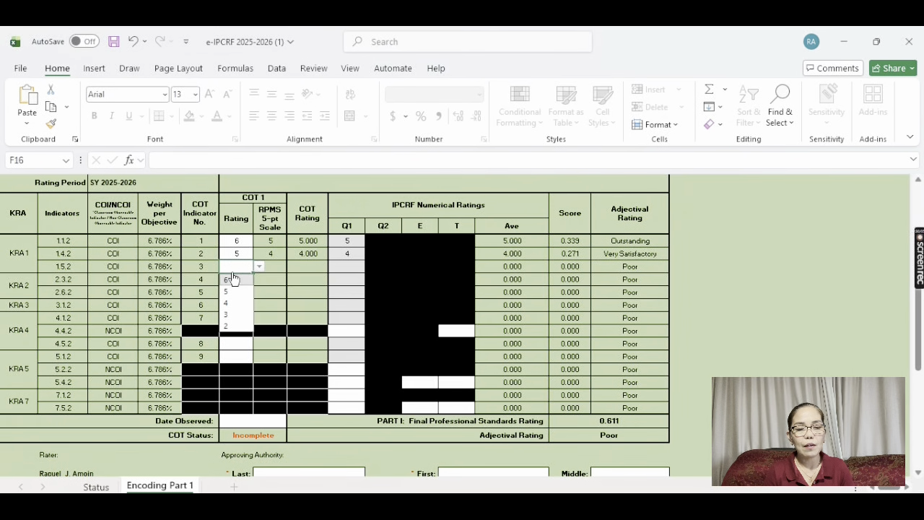
click(234, 295)
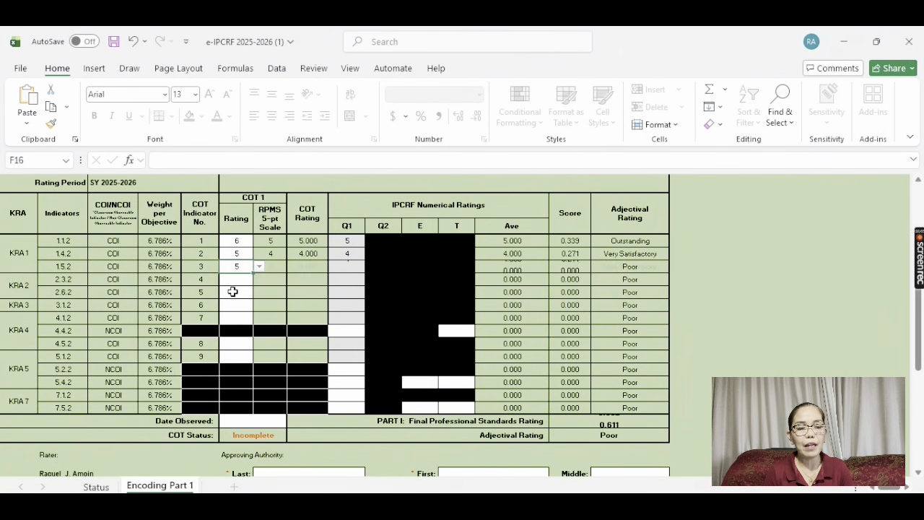
Give COT ratings of 5 to 2.3.2, 2.6.2 and 4.1.2, and 6 to 3.1.2
click(238, 280)
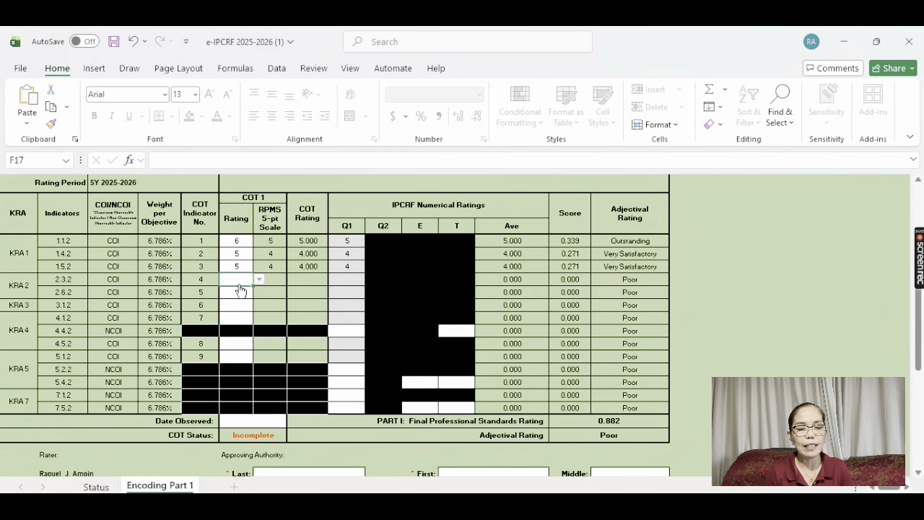
key(alt+Down)
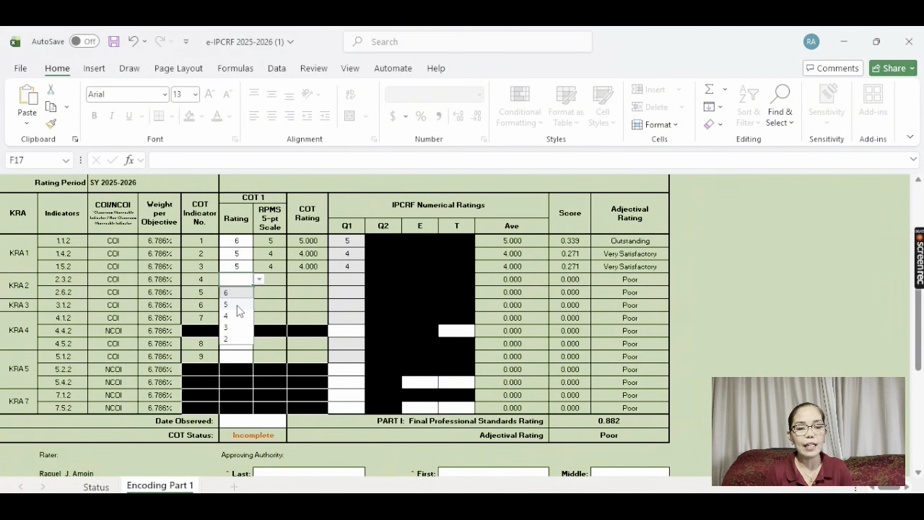
click(238, 304)
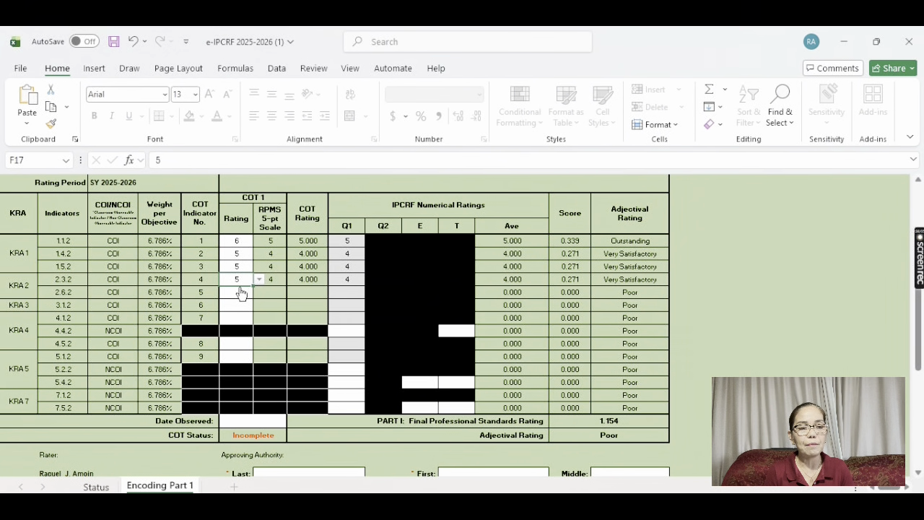
click(238, 295)
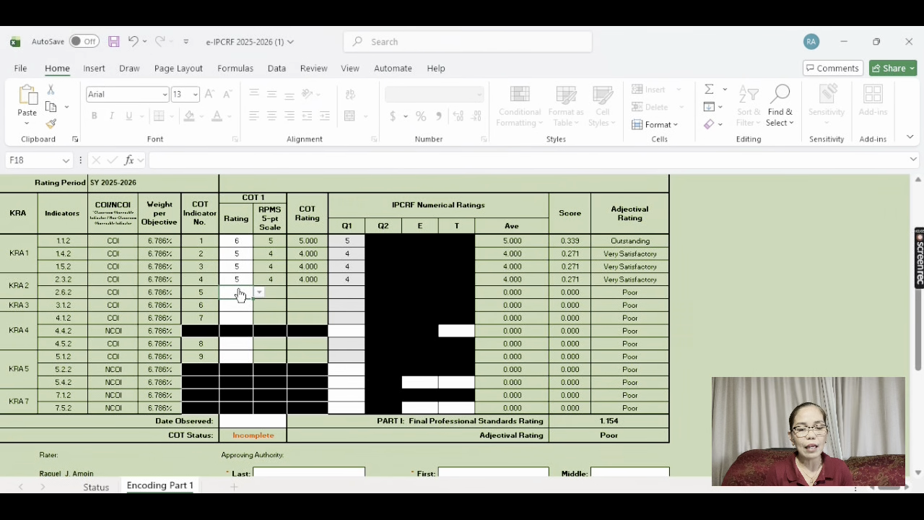
key(alt+Down)
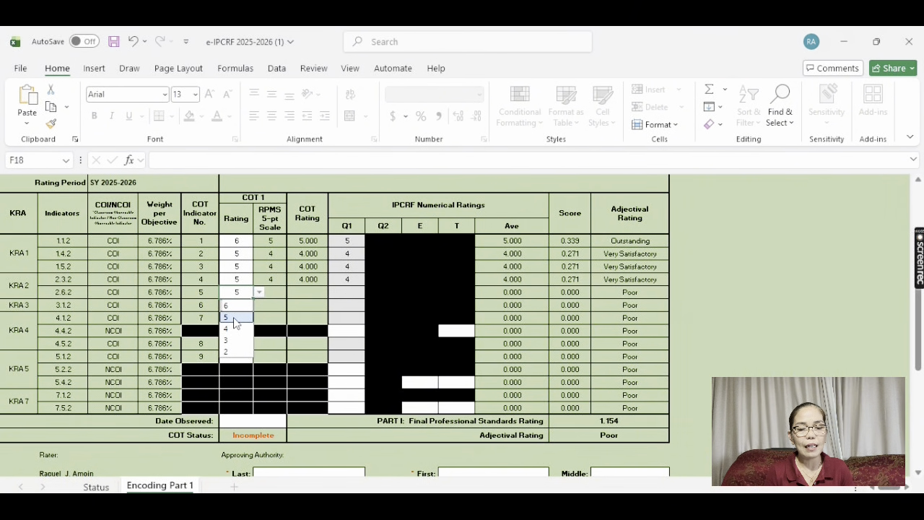
click(234, 317)
click(227, 306)
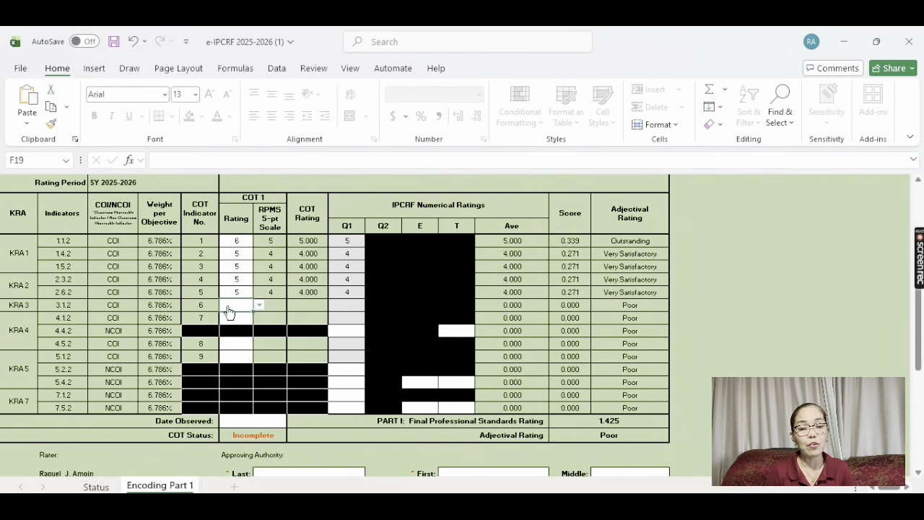
key(alt+Down)
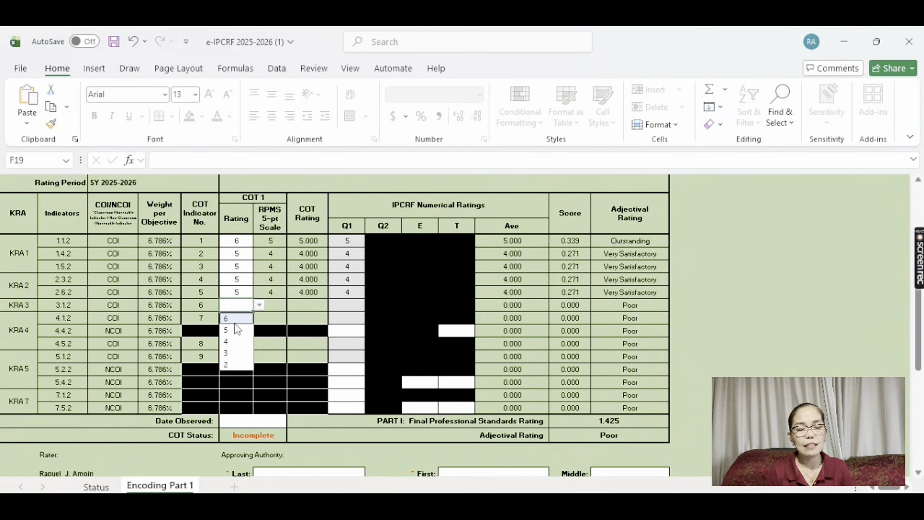
click(234, 319)
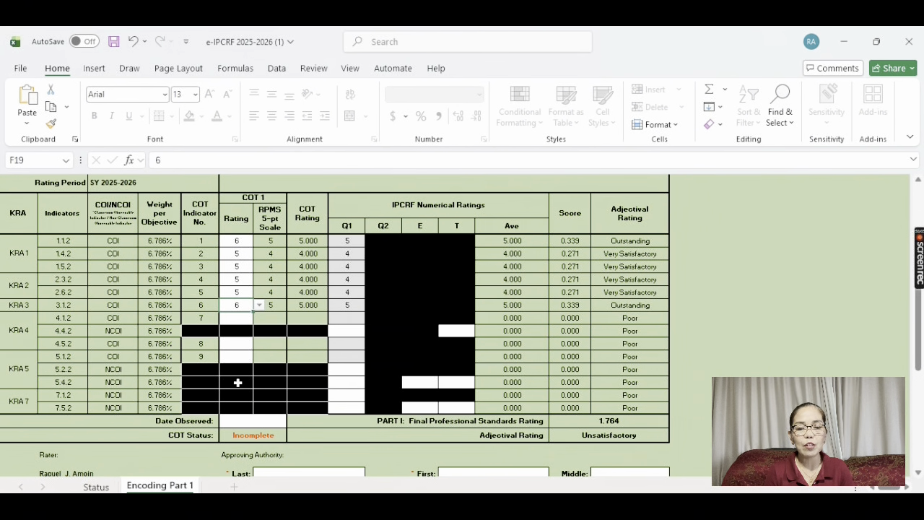
click(241, 320)
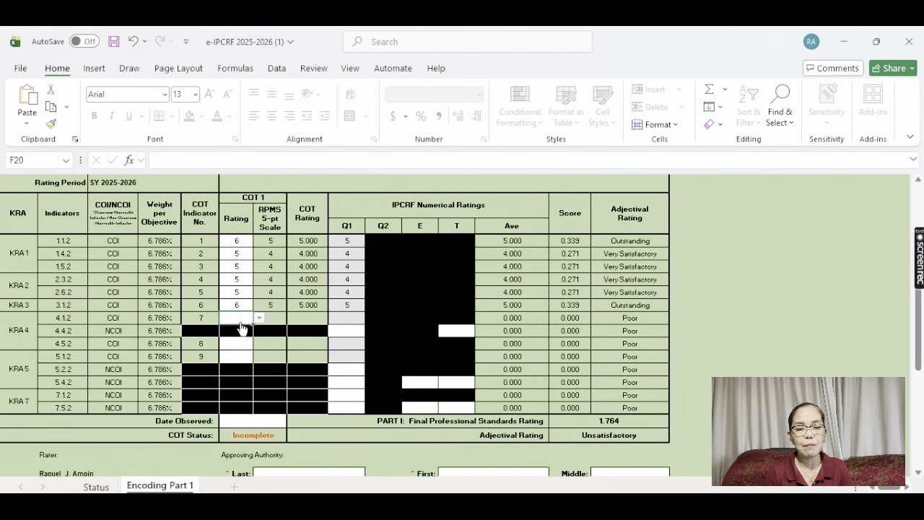
key(alt+Down)
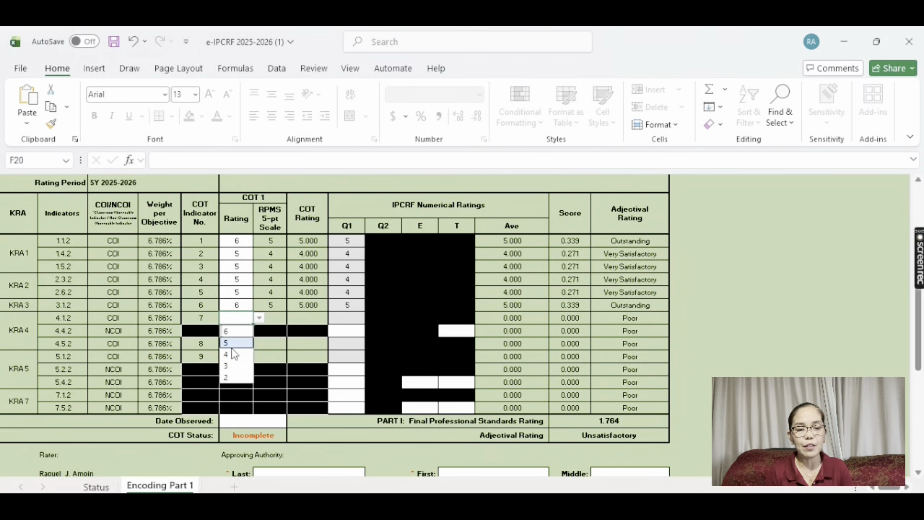
click(231, 346)
click(231, 348)
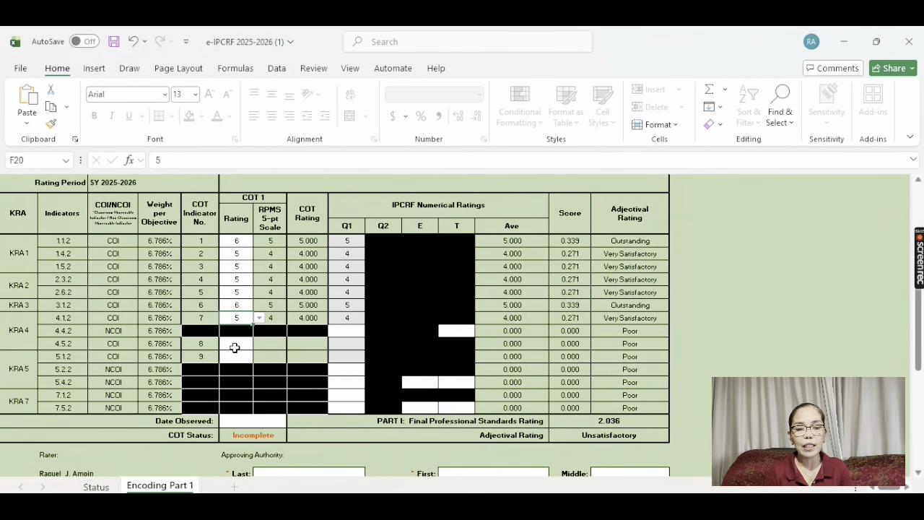
Set indicator 4.4.2's Q1 rating to 5 and T rating to 4
click(353, 334)
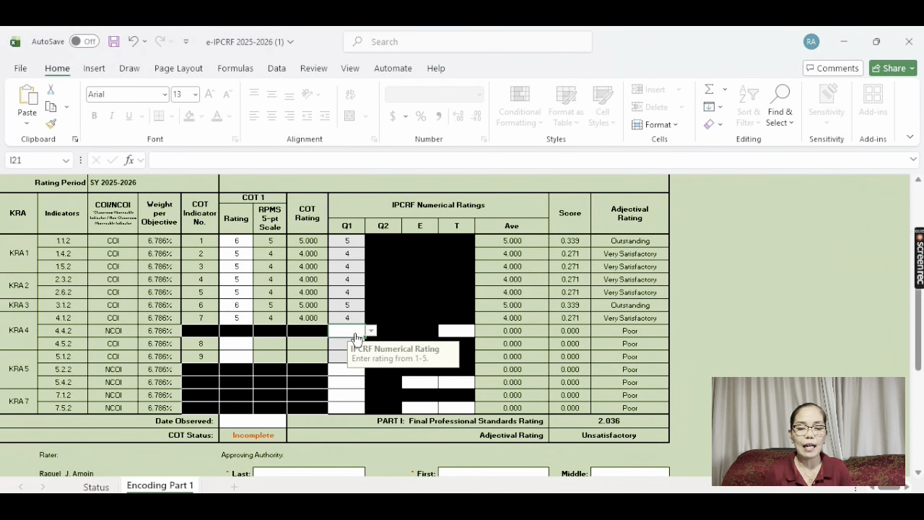
key(alt+Down)
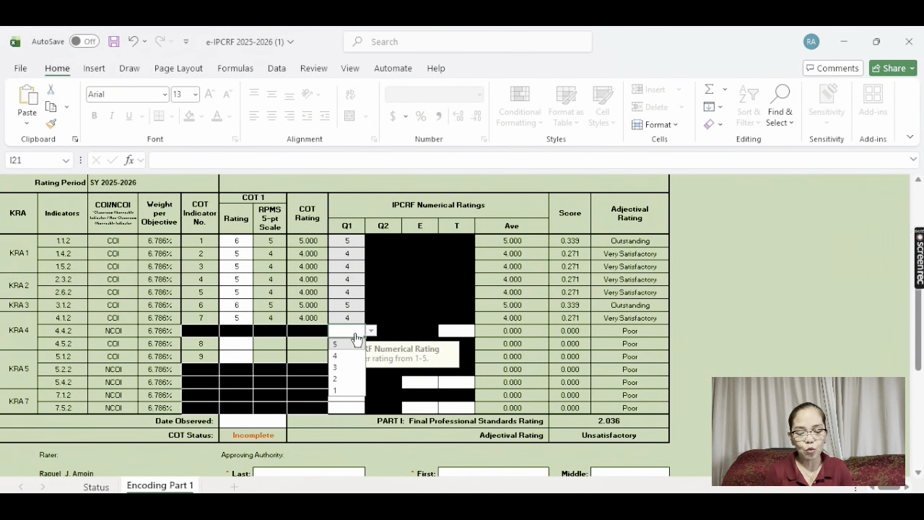
click(355, 343)
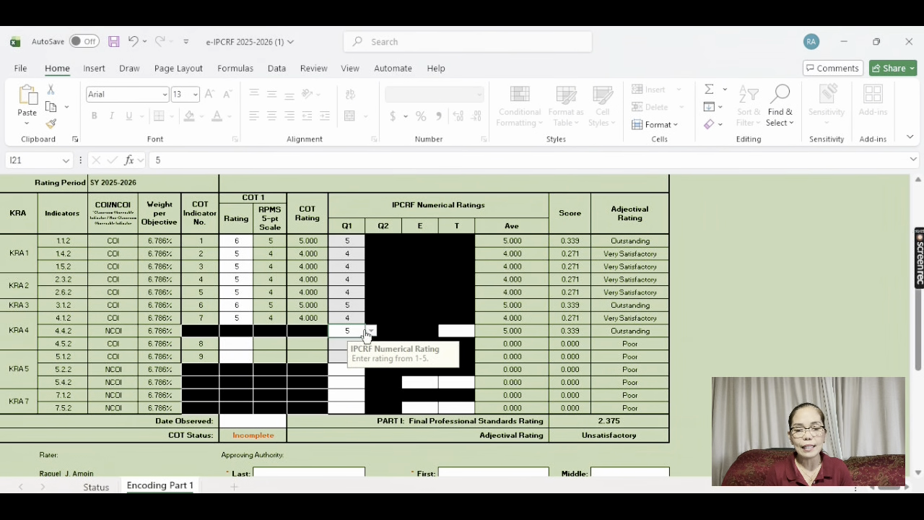
click(462, 329)
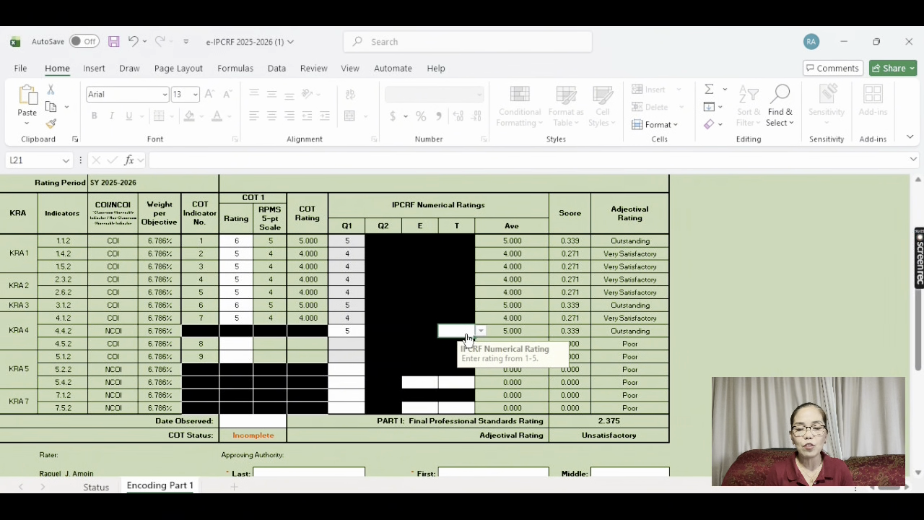
key(alt+Down)
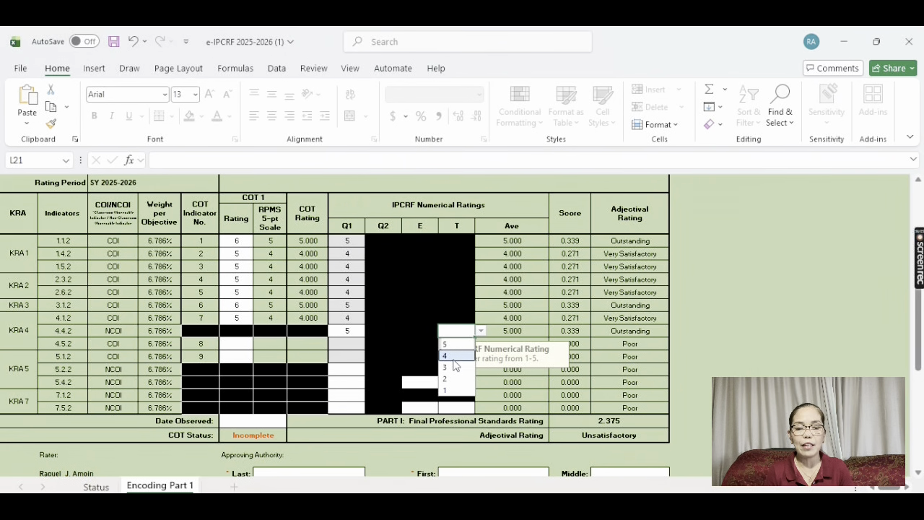
click(453, 357)
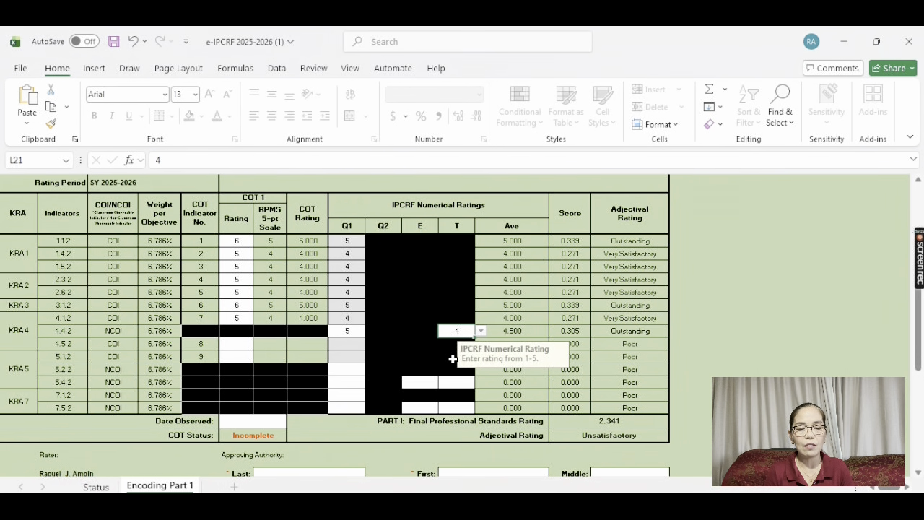
Give indicators 4.5.2 and 5.1.2 COT ratings of 5, completing COT Status
click(235, 347)
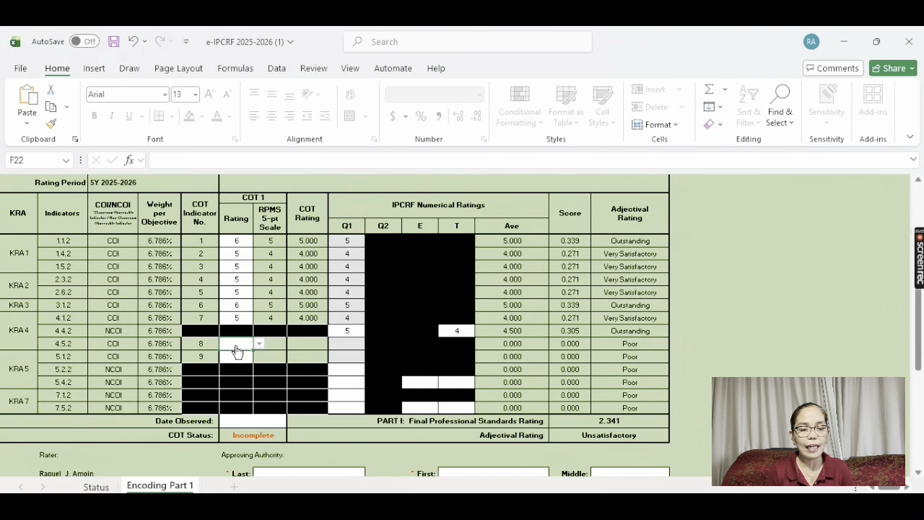
key(alt+Down)
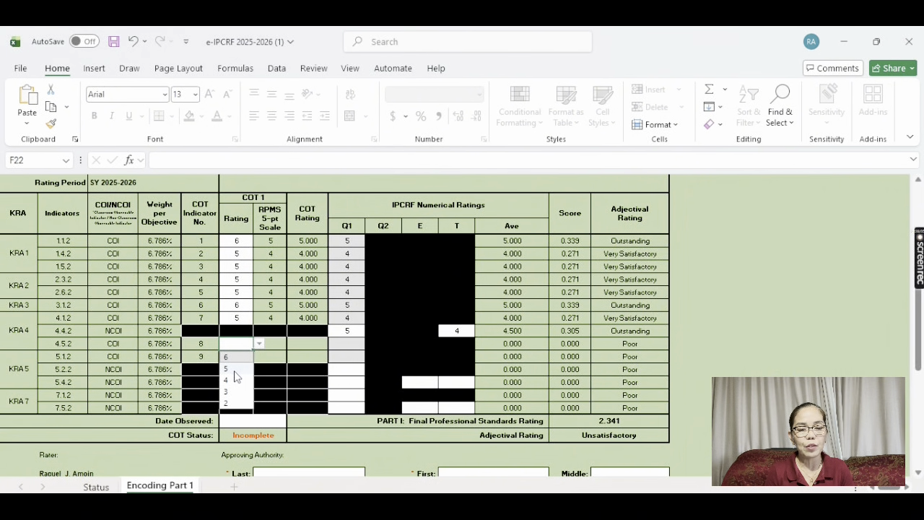
click(236, 367)
click(242, 360)
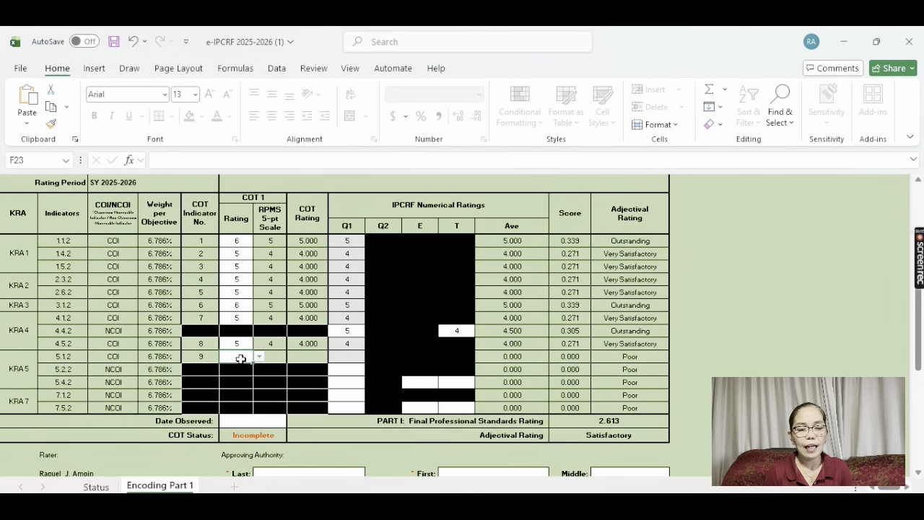
key(alt+Down)
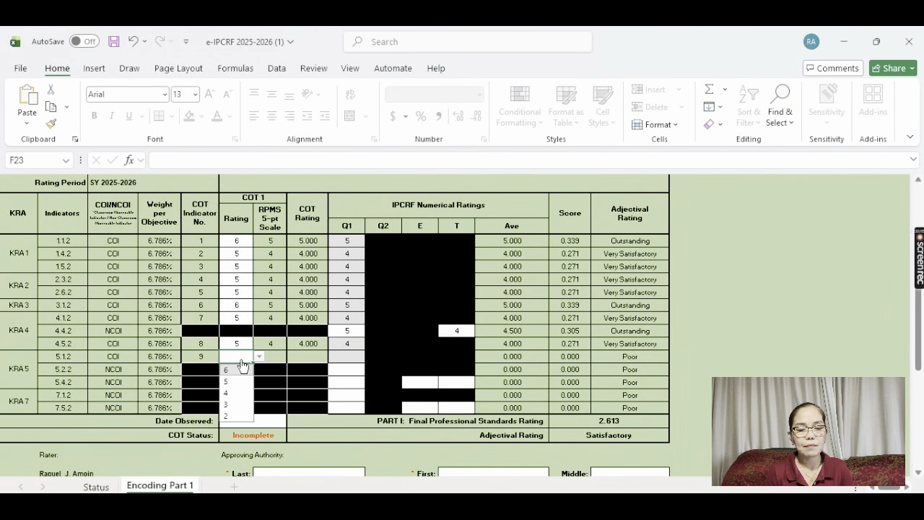
click(236, 382)
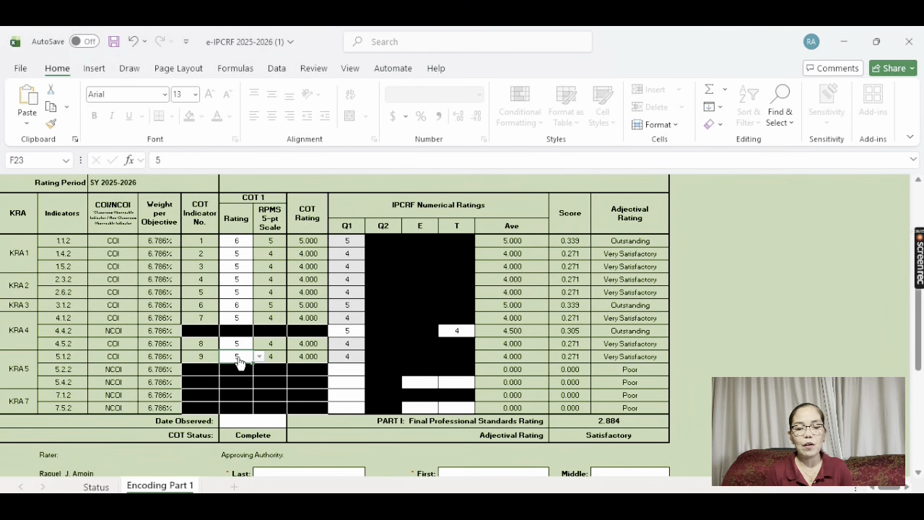
Set Q1 to 4 for indicators 5.2.2 and 5.4.2, plus E 5 and T 5 for 5.4.2
click(350, 373)
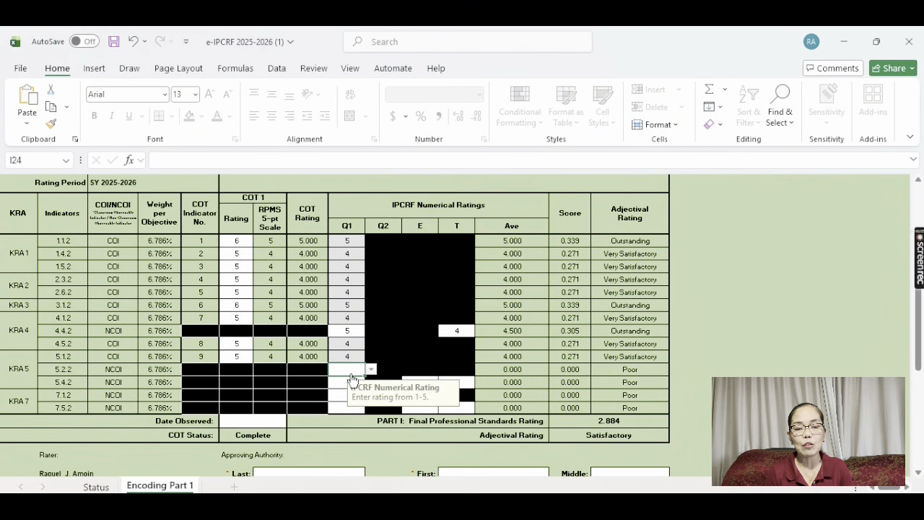
key(alt+Down)
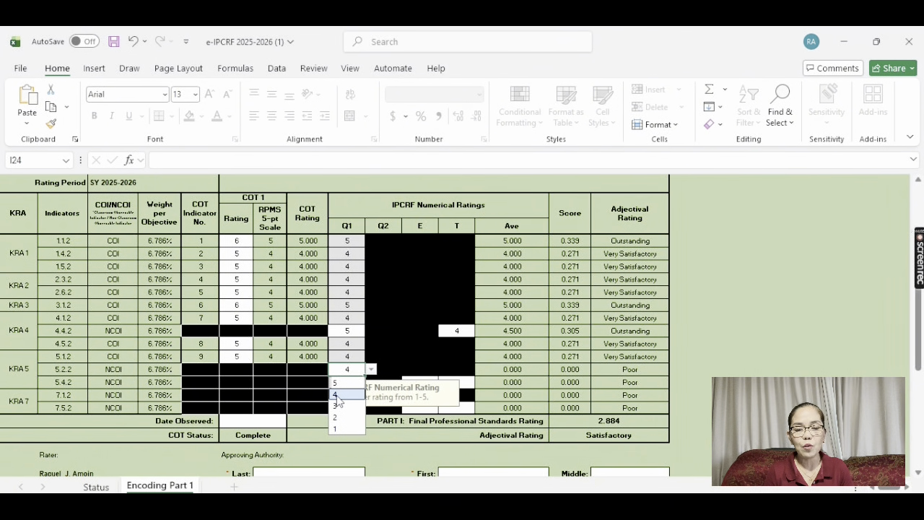
click(343, 394)
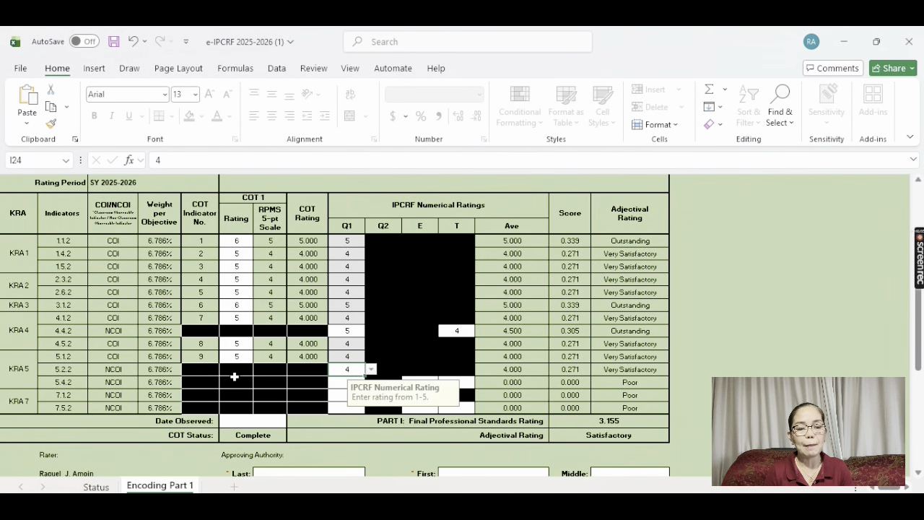
click(333, 381)
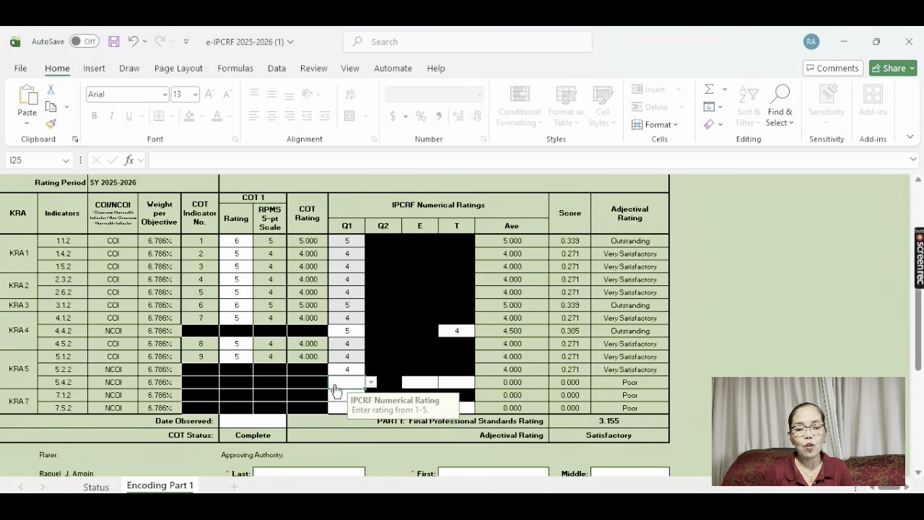
click(371, 382)
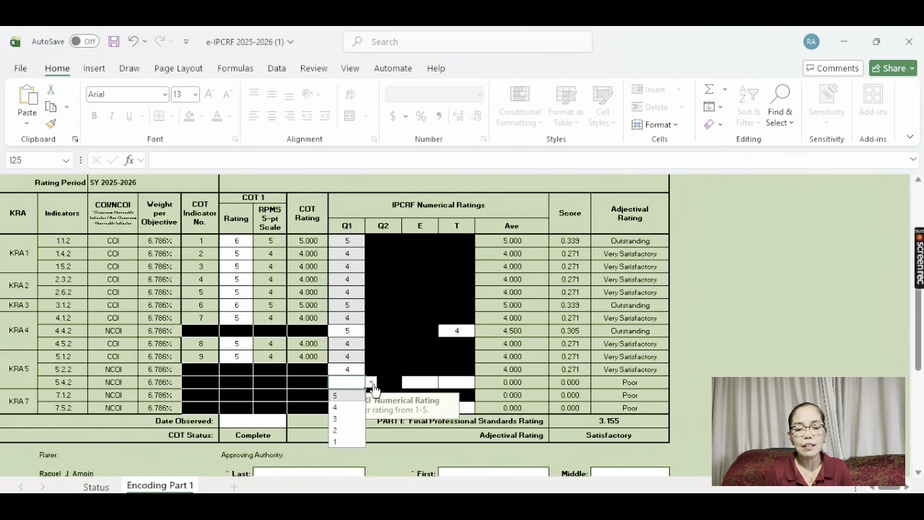
click(343, 408)
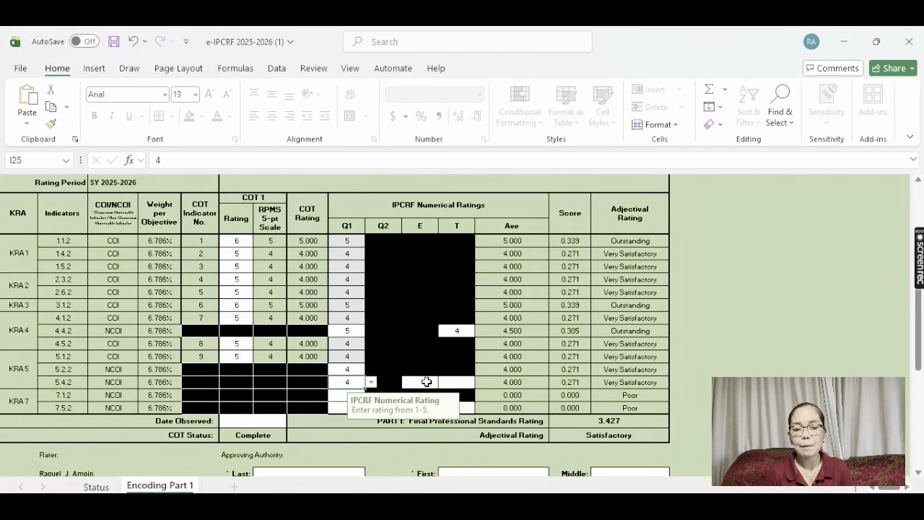
click(425, 382)
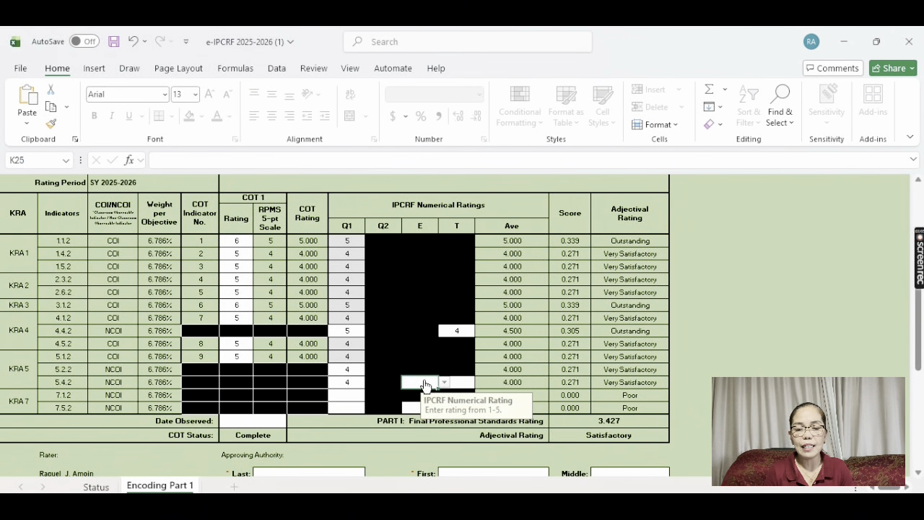
click(426, 384)
click(418, 395)
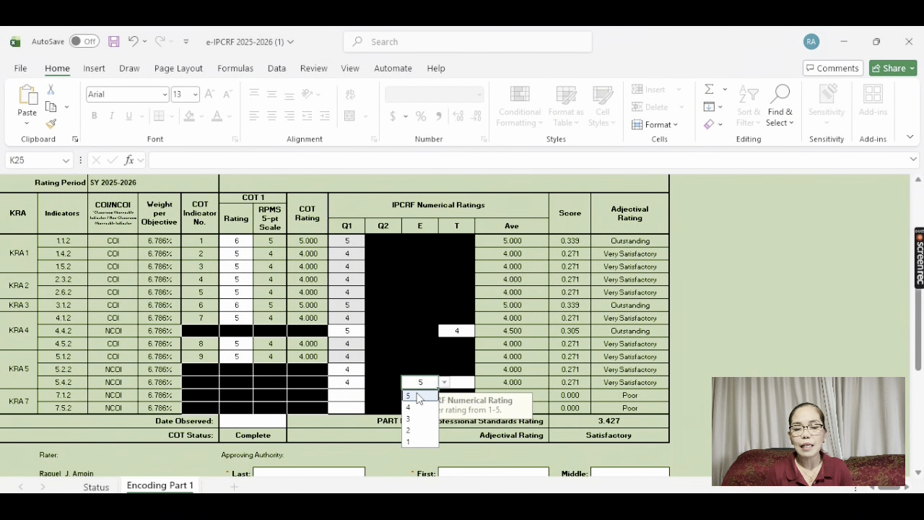
click(465, 384)
click(466, 385)
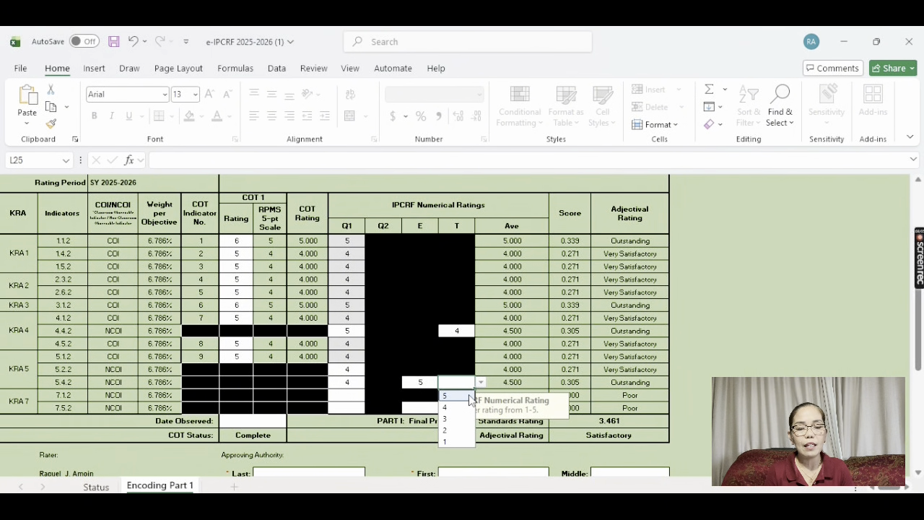
click(465, 397)
Set Q1 5 for indicator 7.1.2, and Q1 4, E 5, T 4 for 7.5.2
click(345, 392)
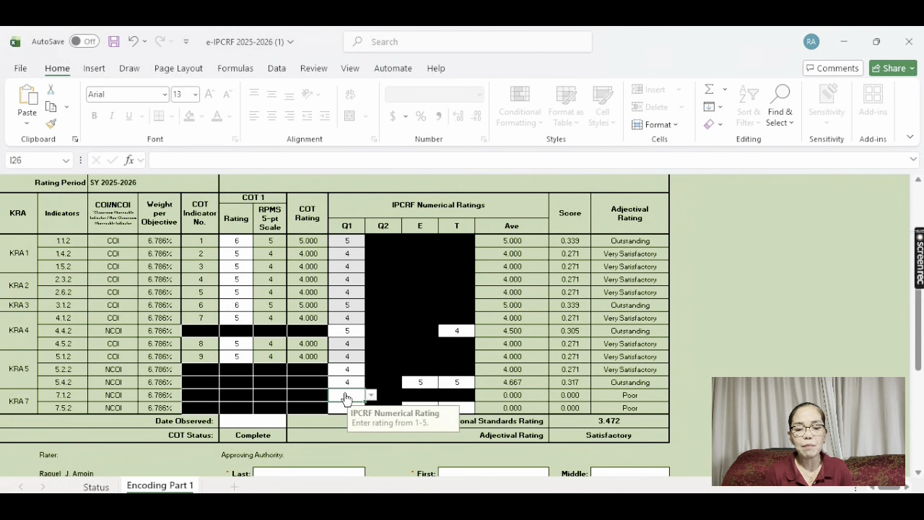
key(alt+Down)
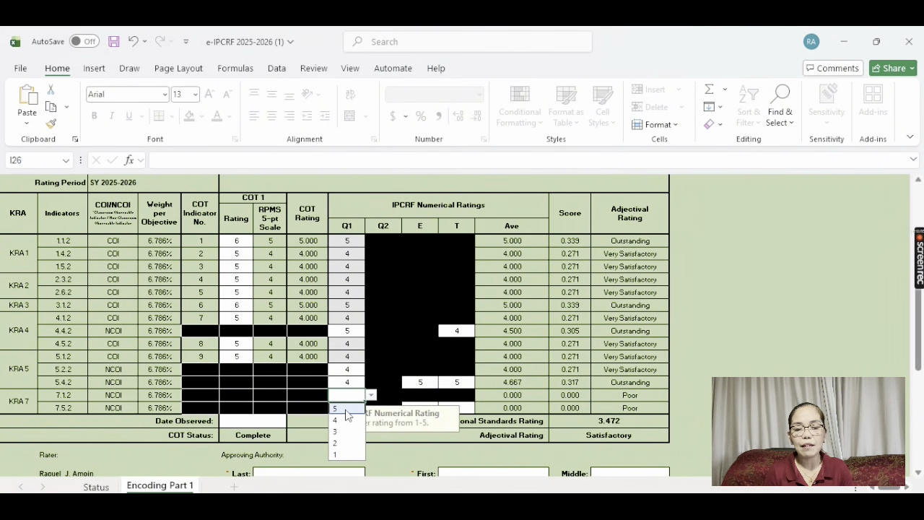
click(347, 407)
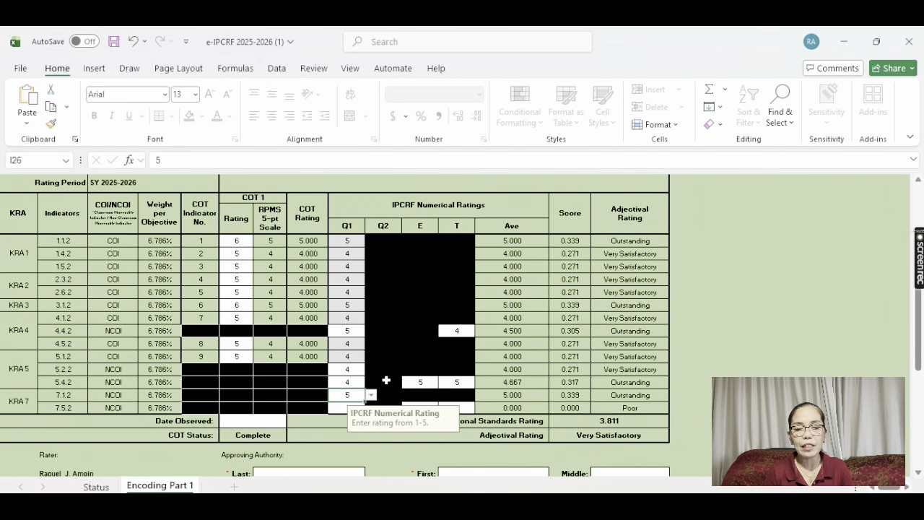
click(336, 409)
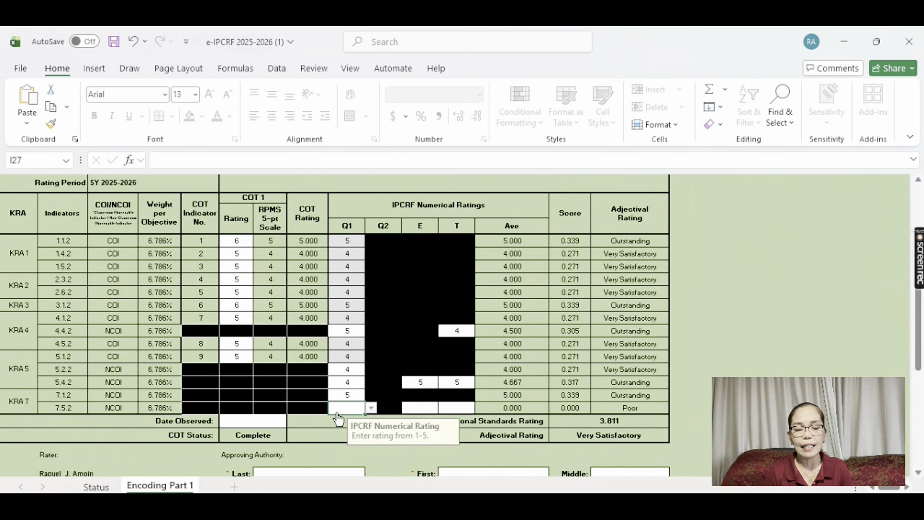
key(alt+Down)
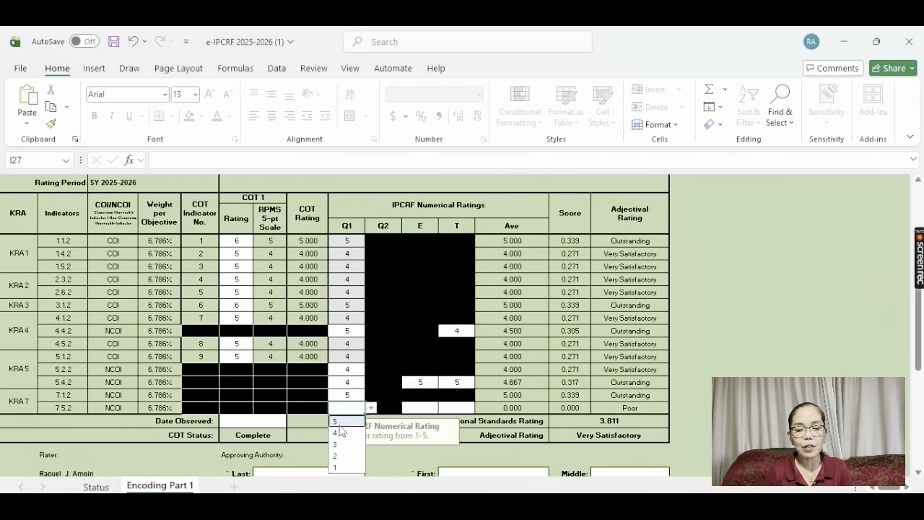
click(339, 432)
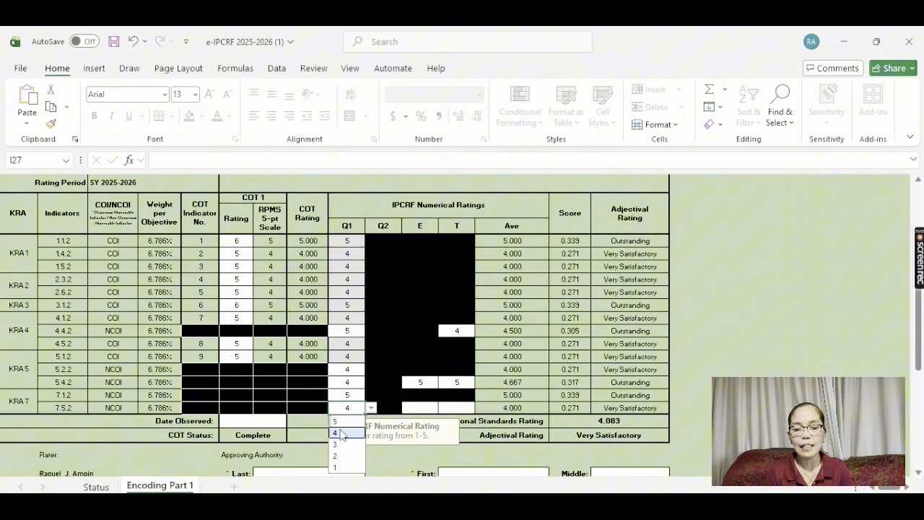
click(419, 409)
click(444, 409)
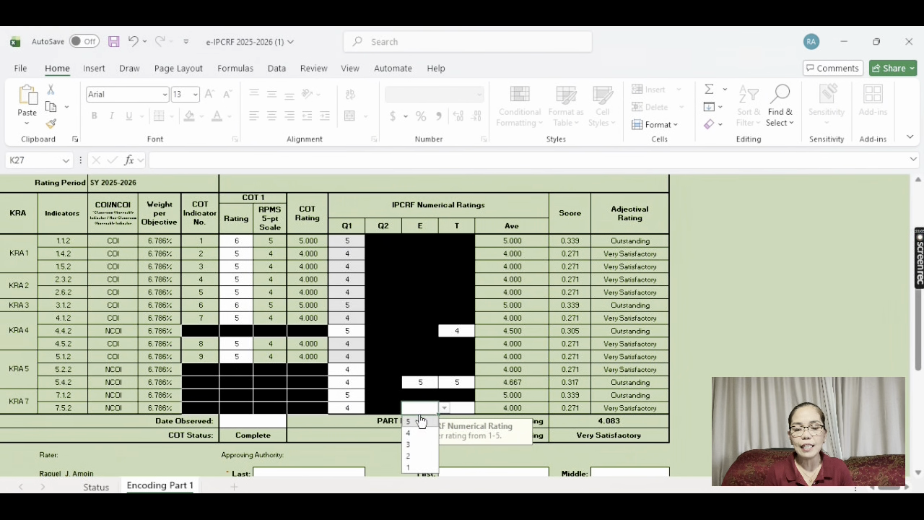
click(410, 421)
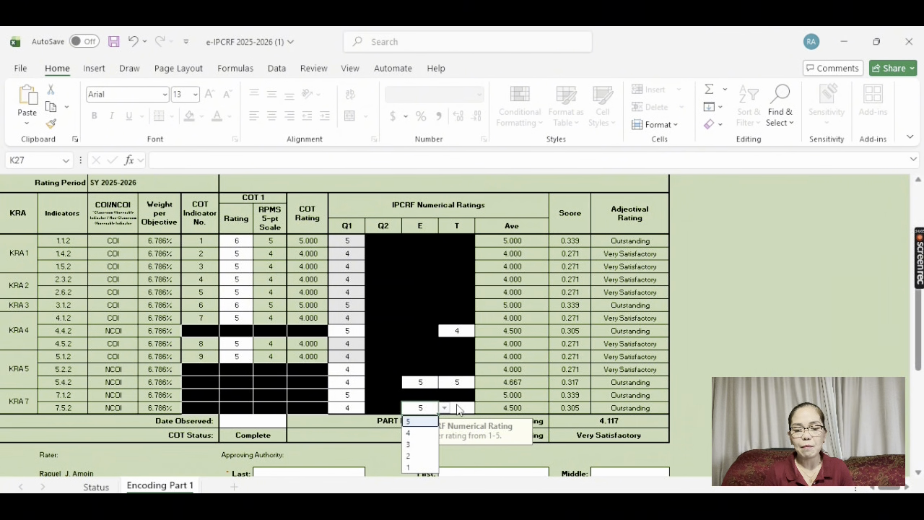
click(457, 408)
click(479, 408)
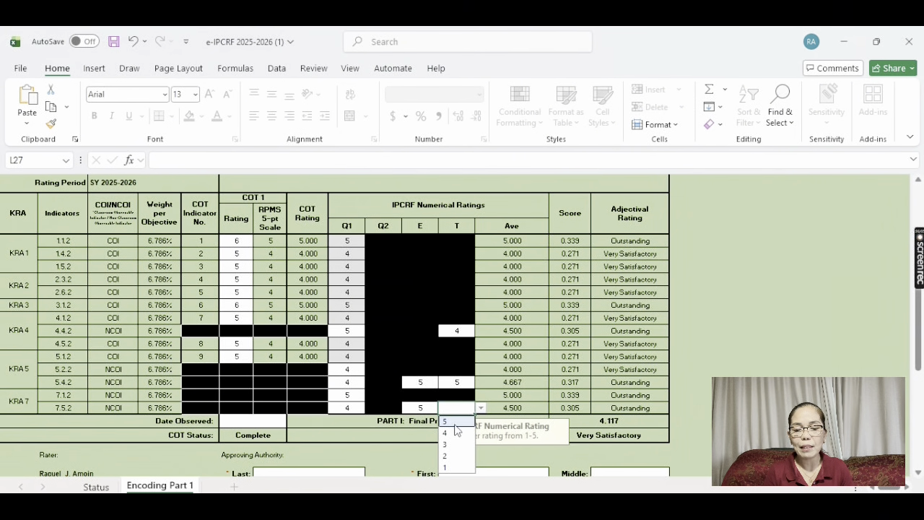
click(453, 433)
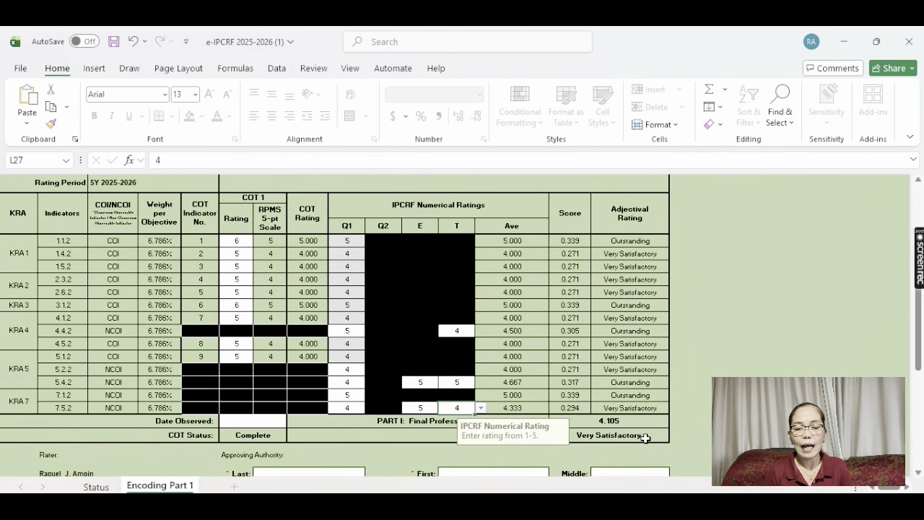
Enter 2025-12-10 as the COT Date Observed
click(266, 424)
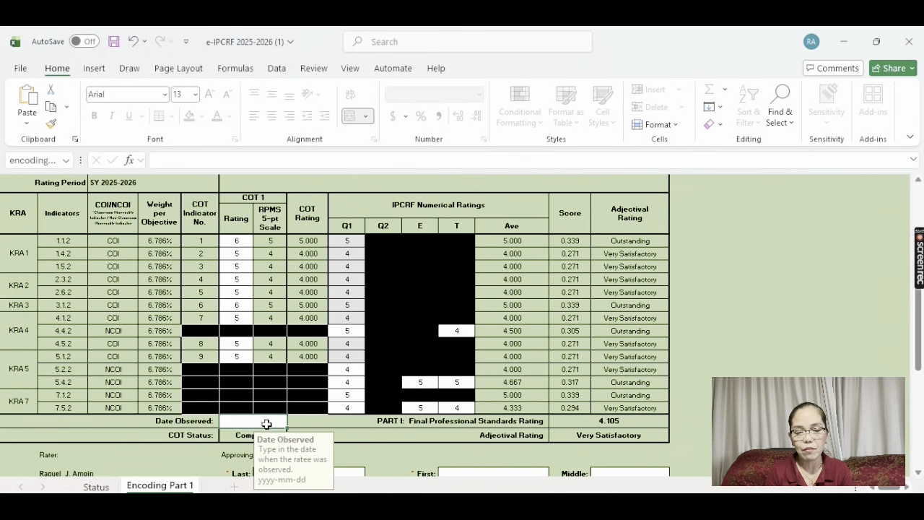
text(2025)
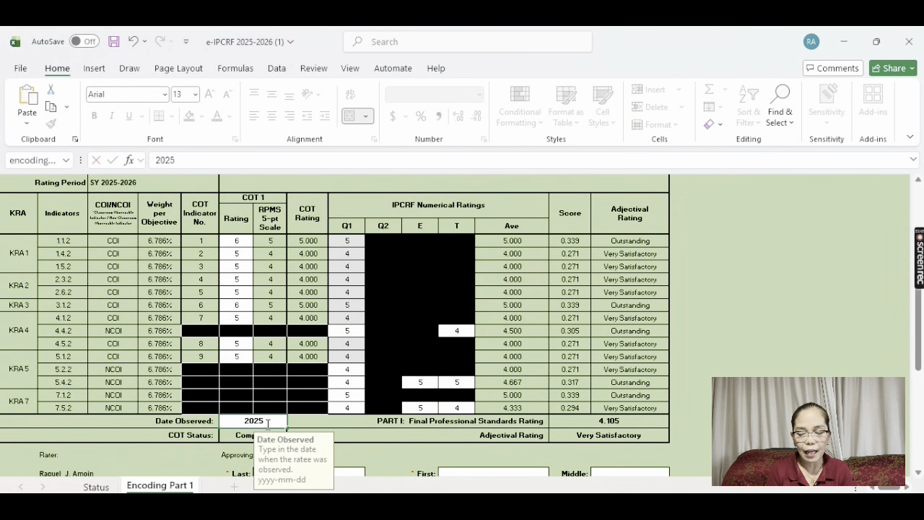
text(-)
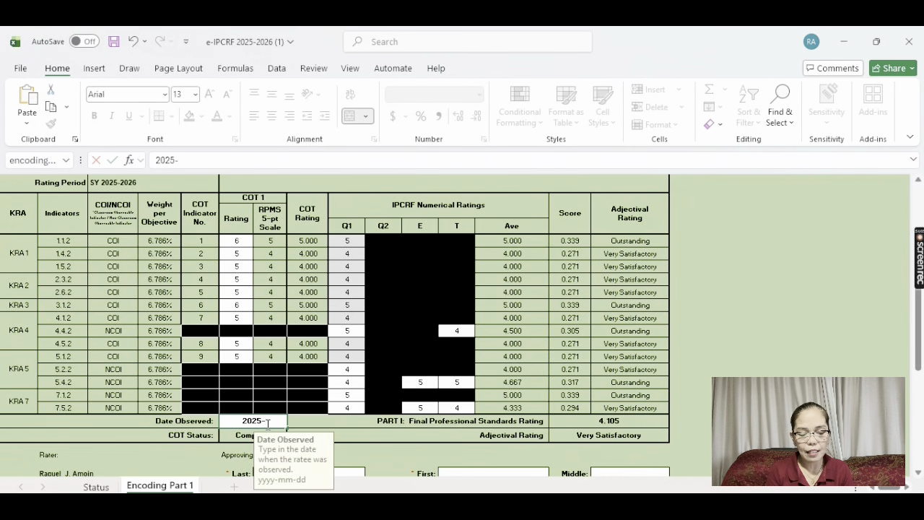
text(12)
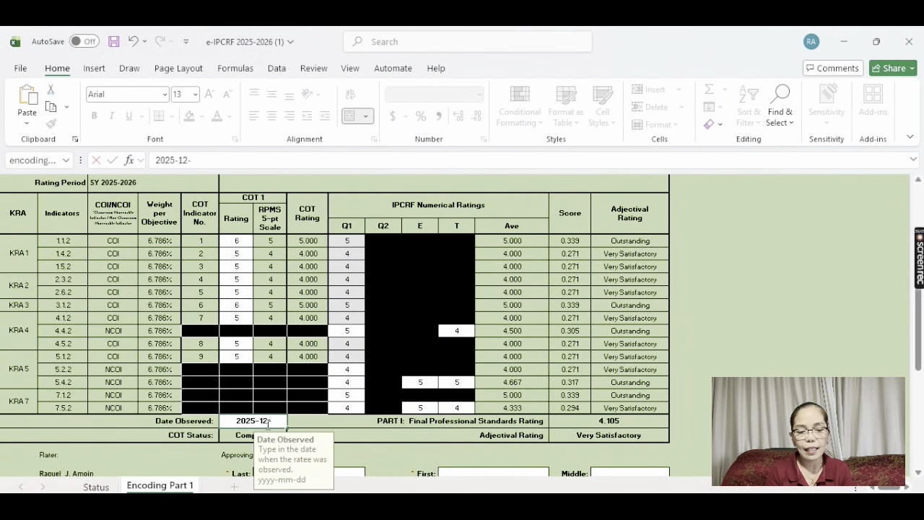
text(-10)
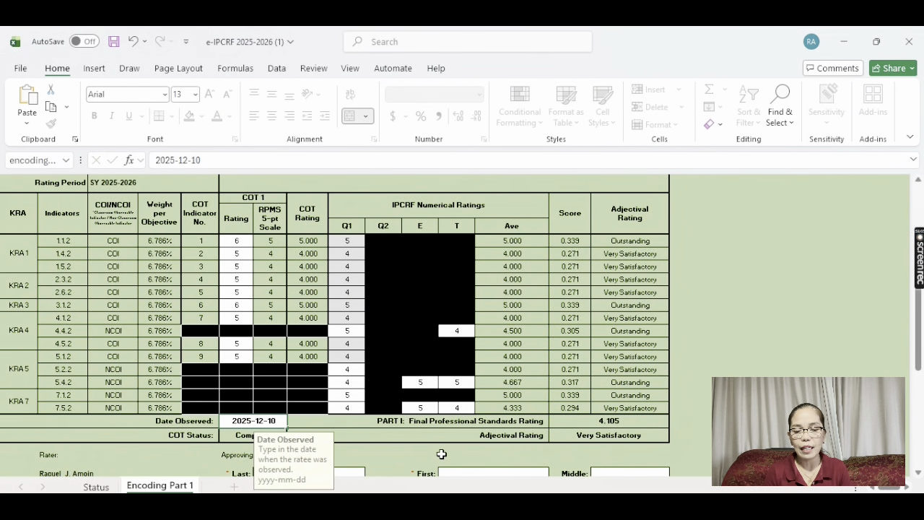
key(ctrl+Return)
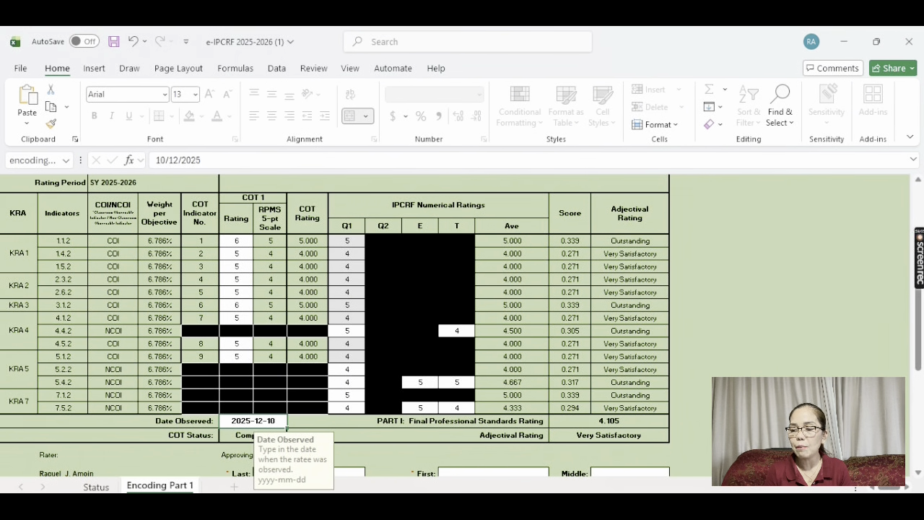
click(918, 473)
Enter the approving authority's last, first and middle names
click(918, 473)
click(918, 474)
click(918, 474)
click(918, 474)
click(918, 473)
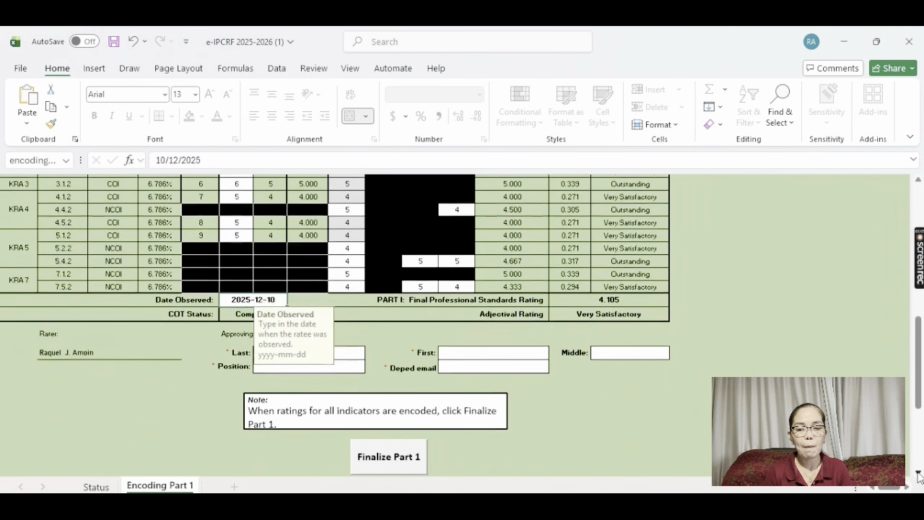
click(918, 473)
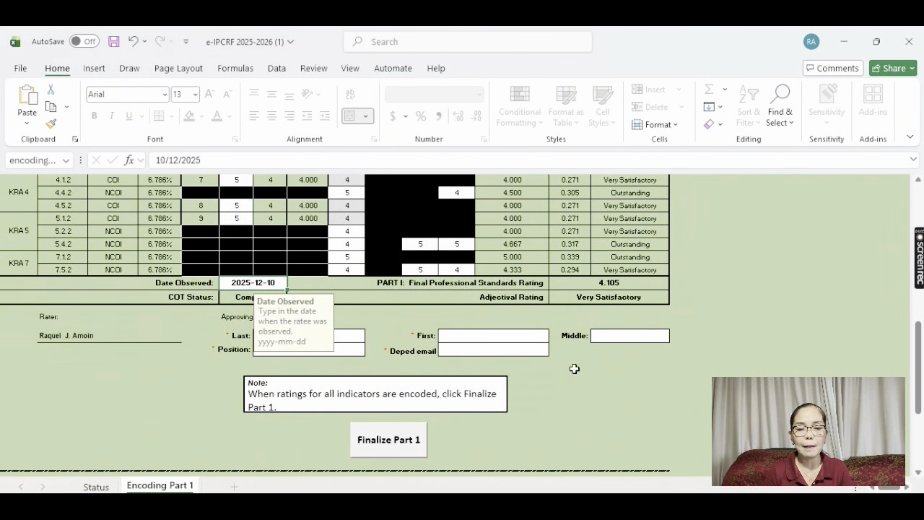
click(348, 337)
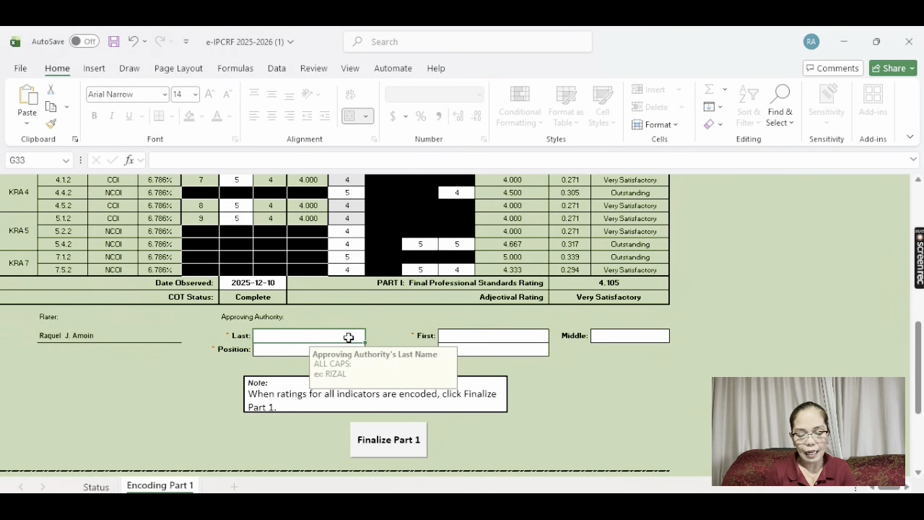
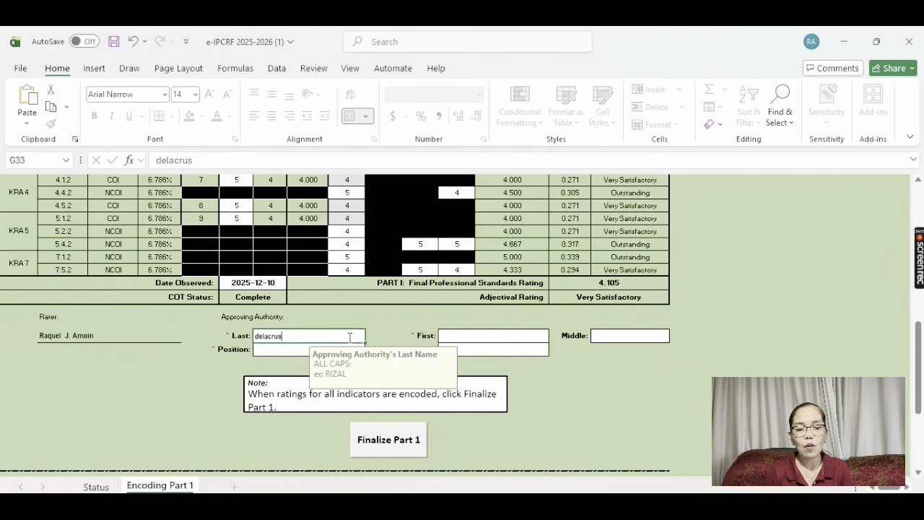
click(458, 338)
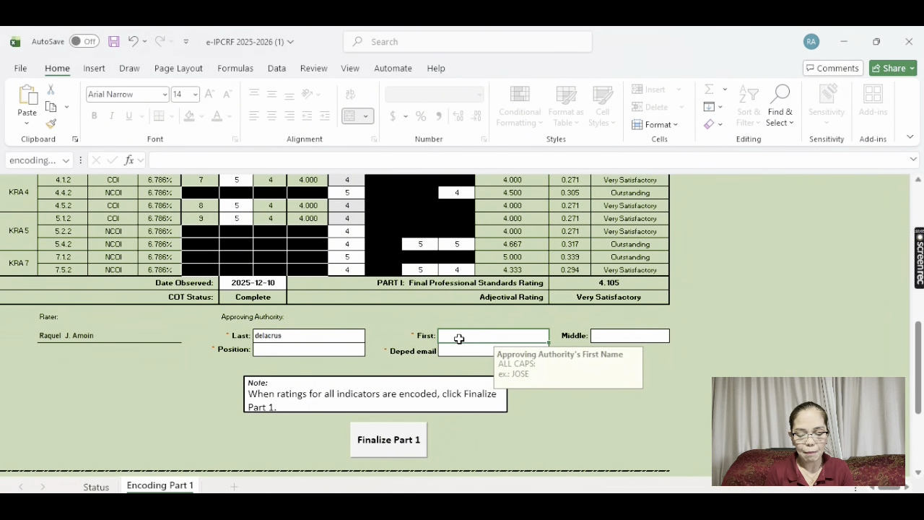
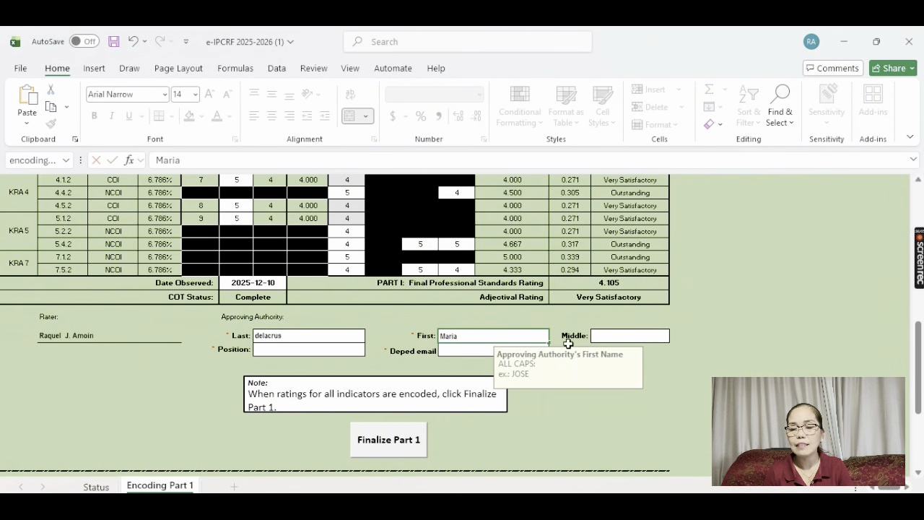
click(609, 337)
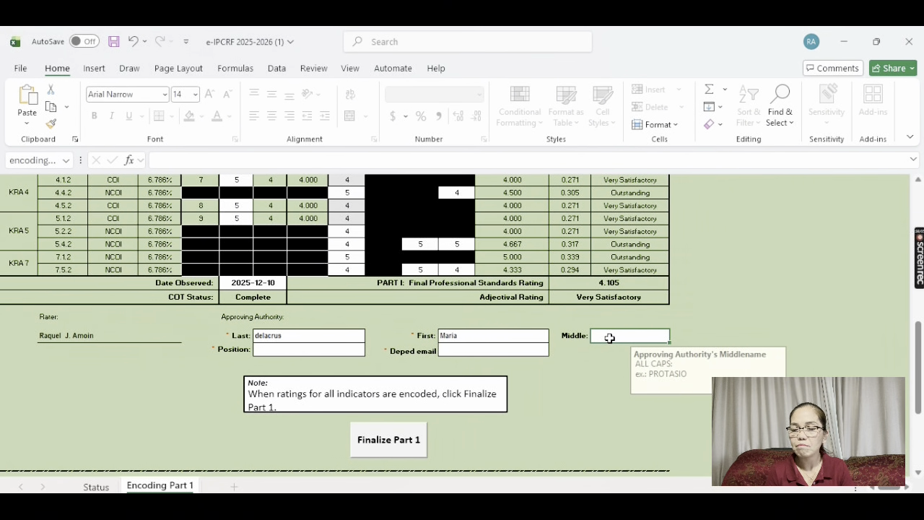
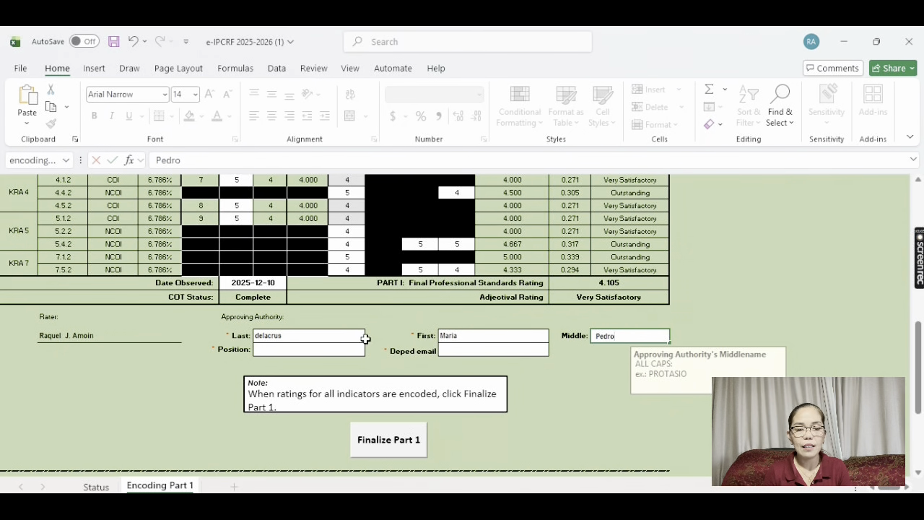
Set the approving authority's position to Principal II and enter their DepEd email address
click(319, 351)
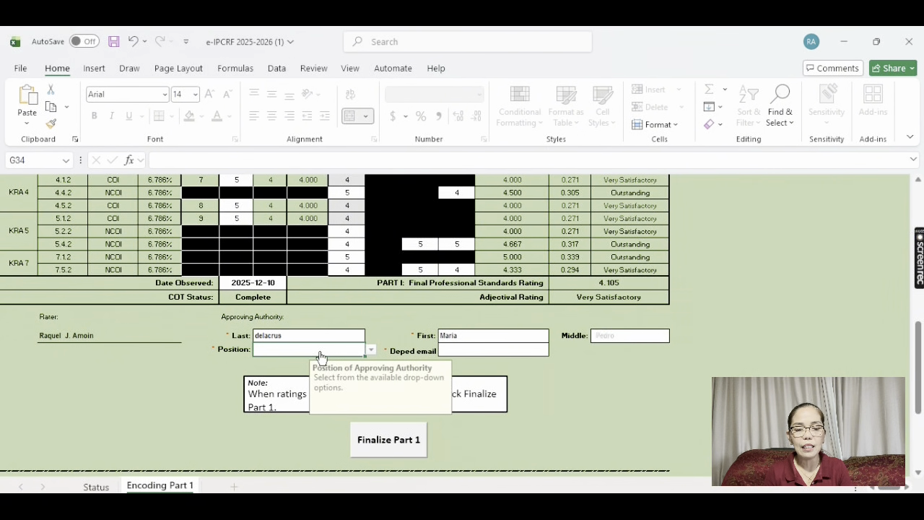
key(alt+Down)
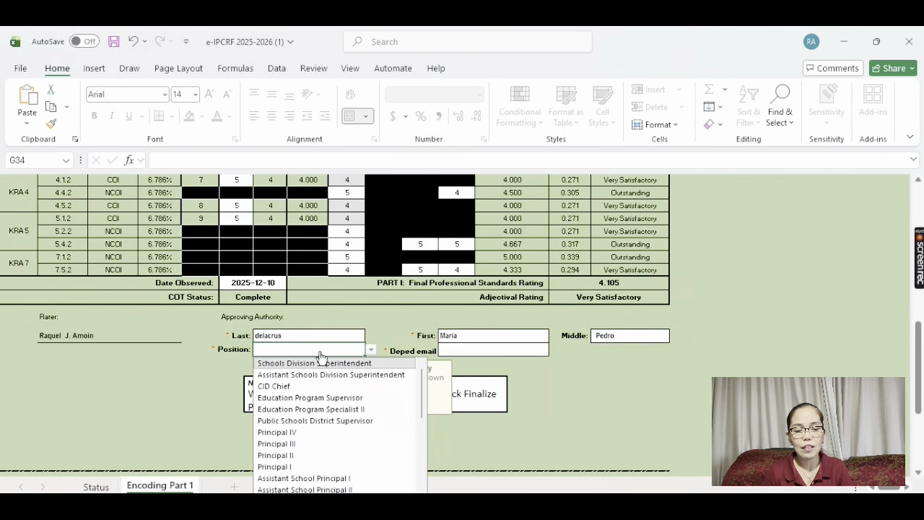
click(307, 455)
click(482, 351)
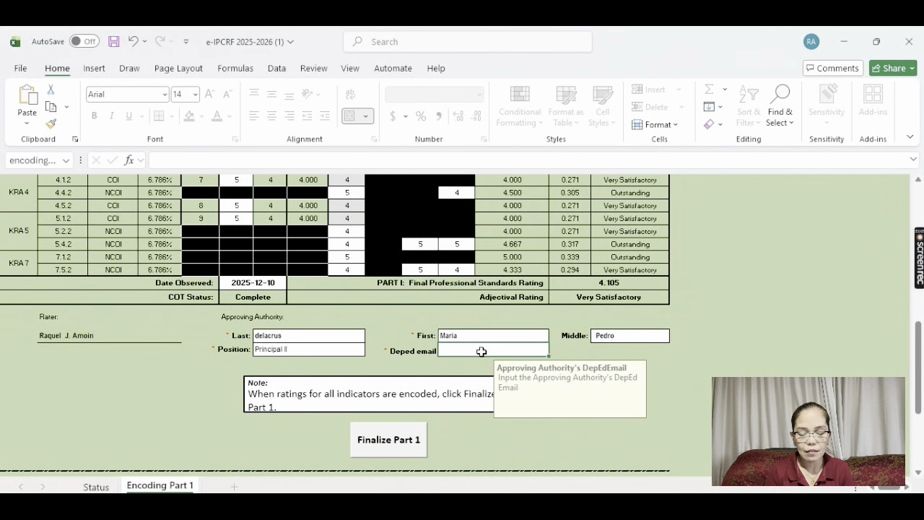
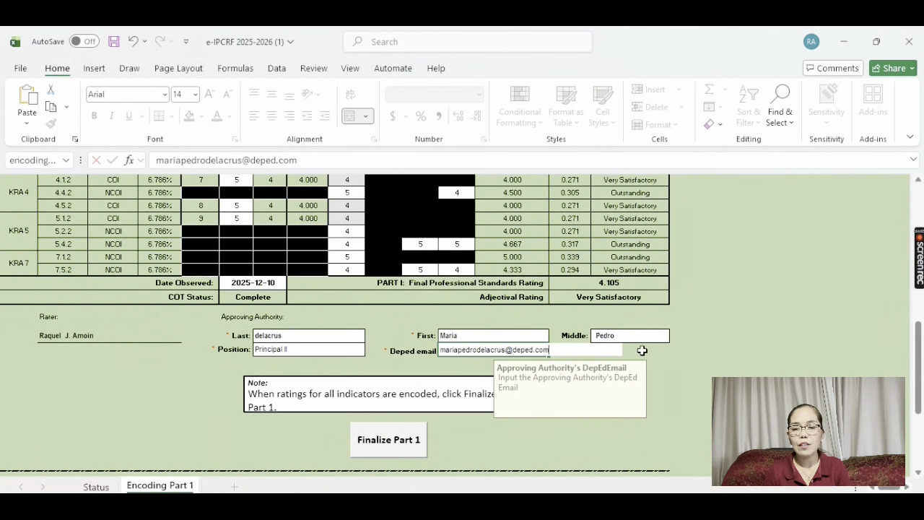
click(752, 369)
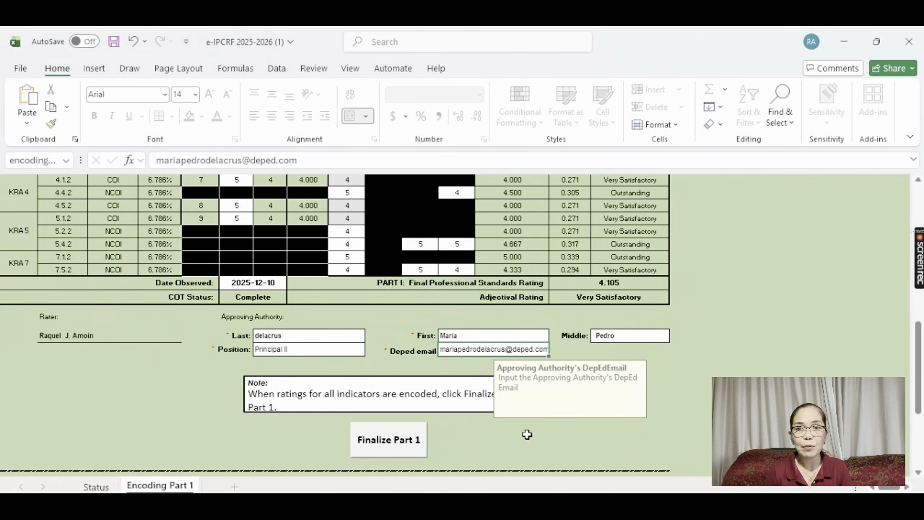
Finalize Part 1 by entering, confirming and saving the rater password
click(396, 442)
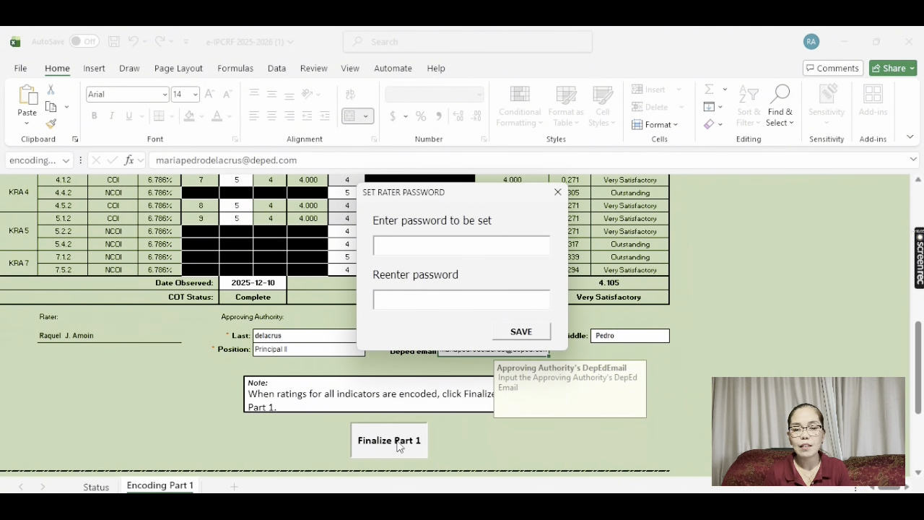
text(******)
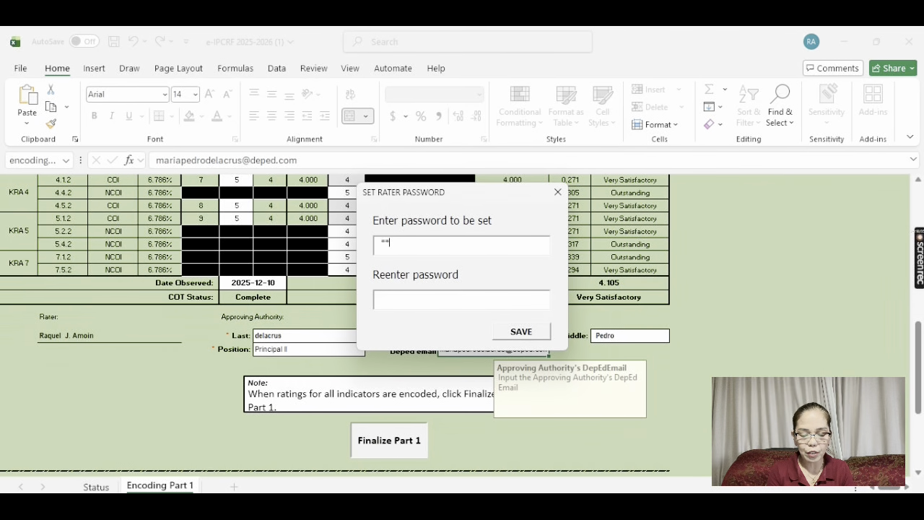
text(*)
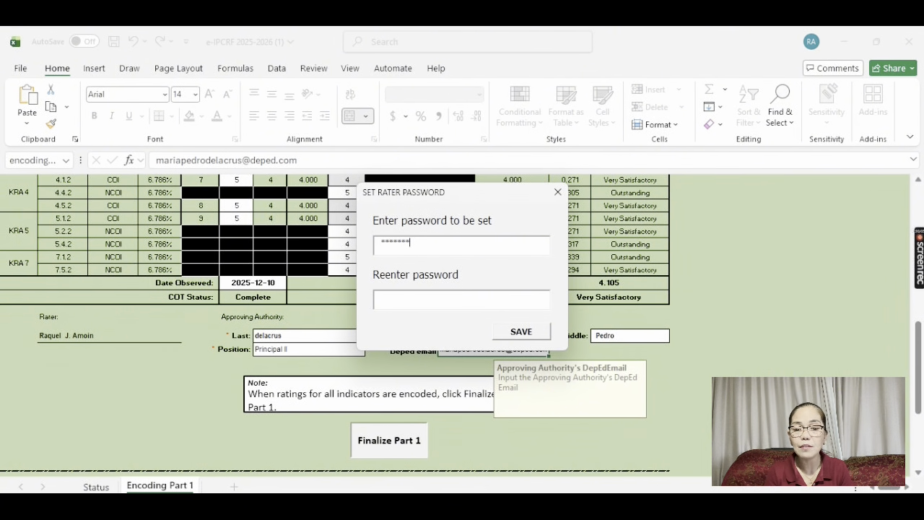
text(***)
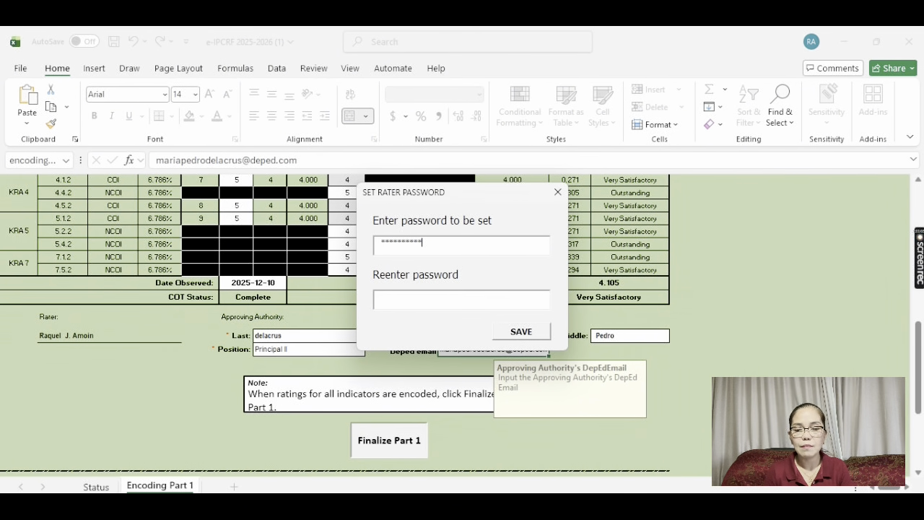
click(406, 301)
text(*****)
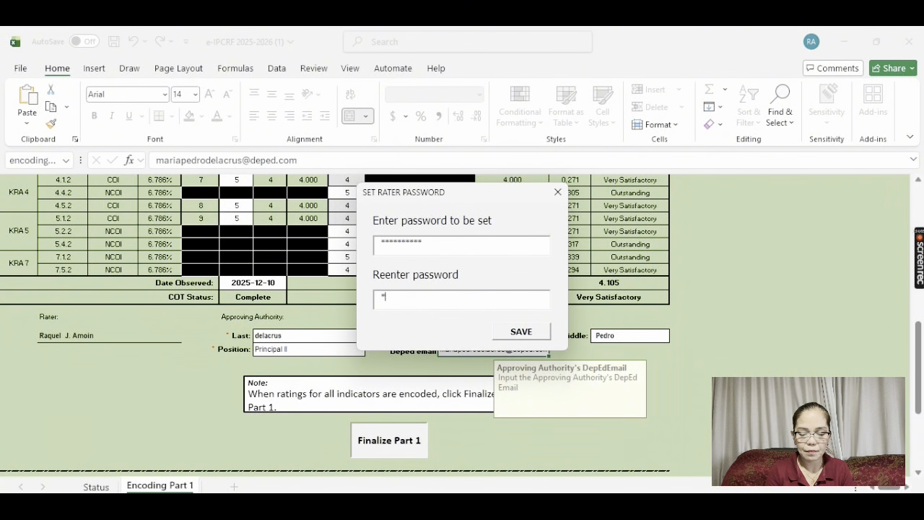
text(*****)
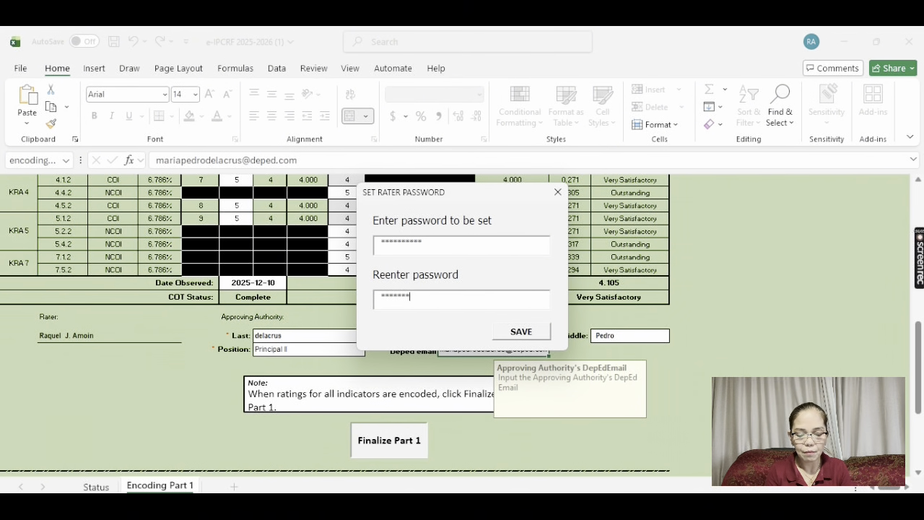
click(519, 333)
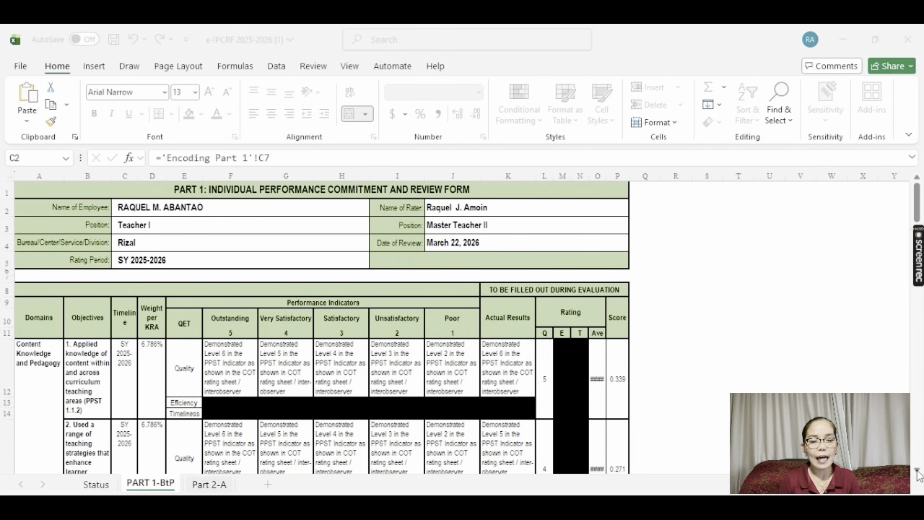
Scroll to the bottom of PART 1-BtP to see the 4.105 Very Satisfactory Part I rating
scroll(918, 473, down, 3)
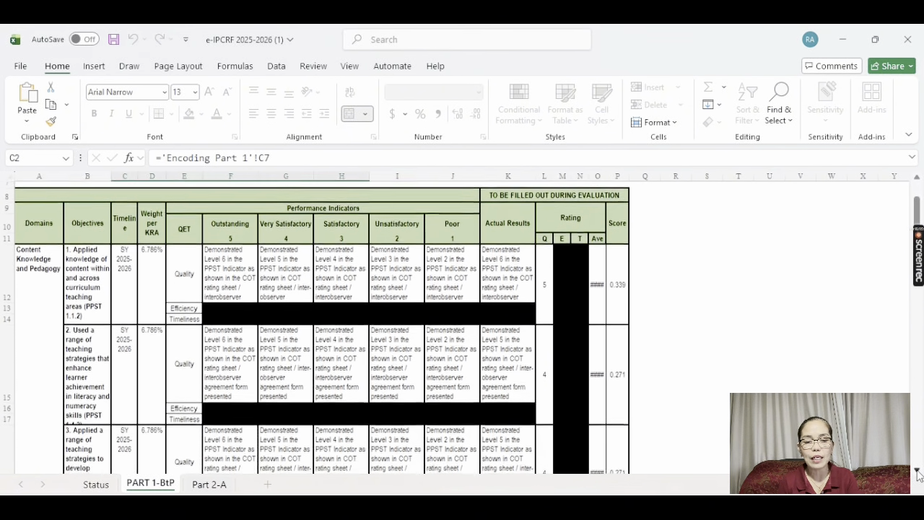
scroll(918, 473, down, 2)
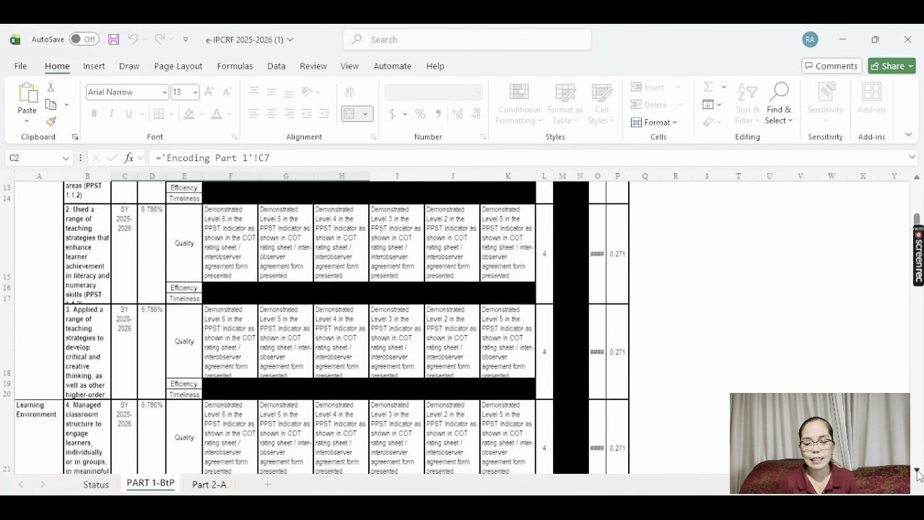
scroll(918, 473, down, 5)
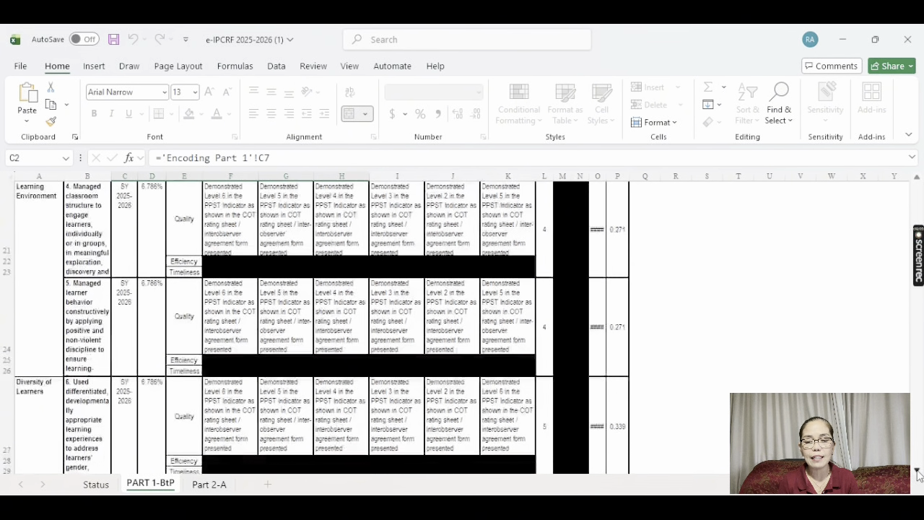
scroll(918, 473, down, 6)
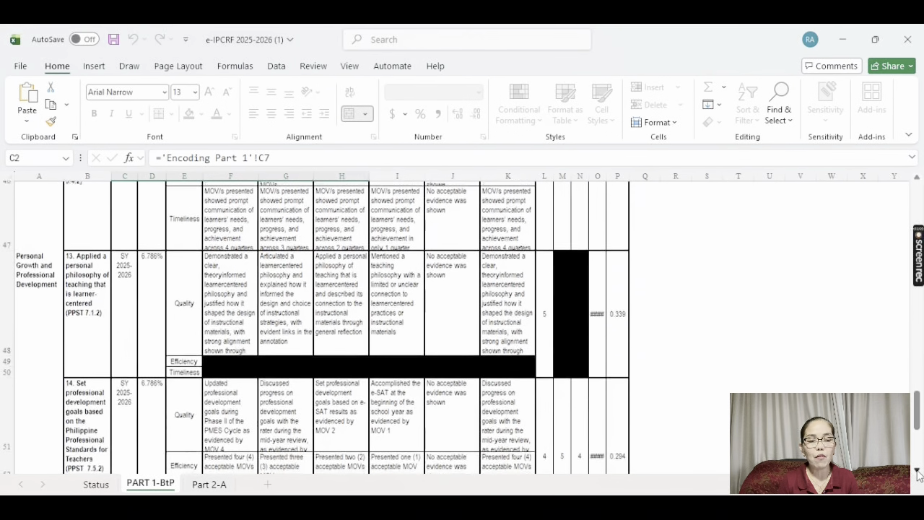
scroll(918, 473, down, 2)
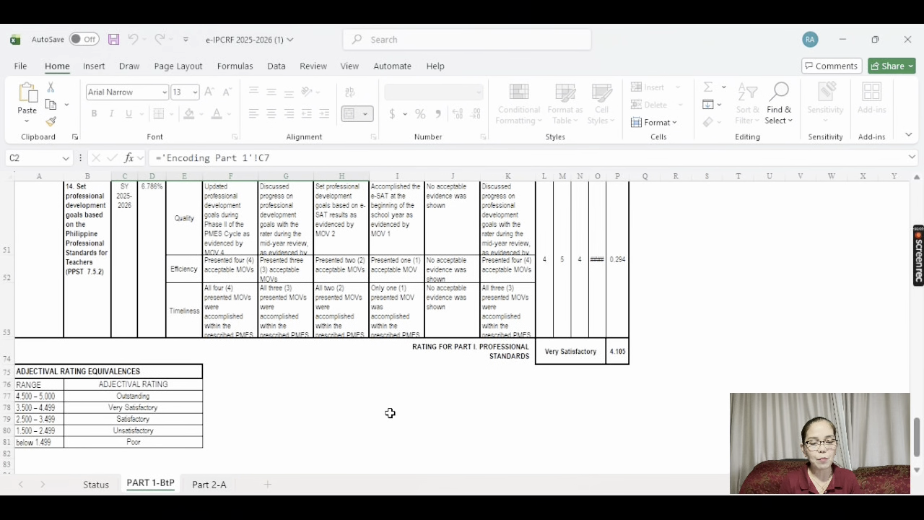
On Part 2-A, rate the five Self-Management items 4, 4, 4, 5, 4
click(210, 485)
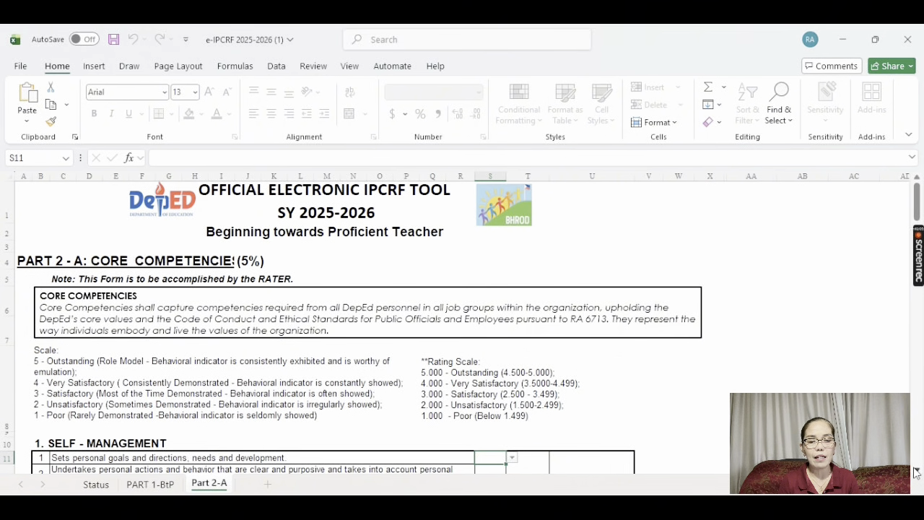
scroll(915, 471, down, 5)
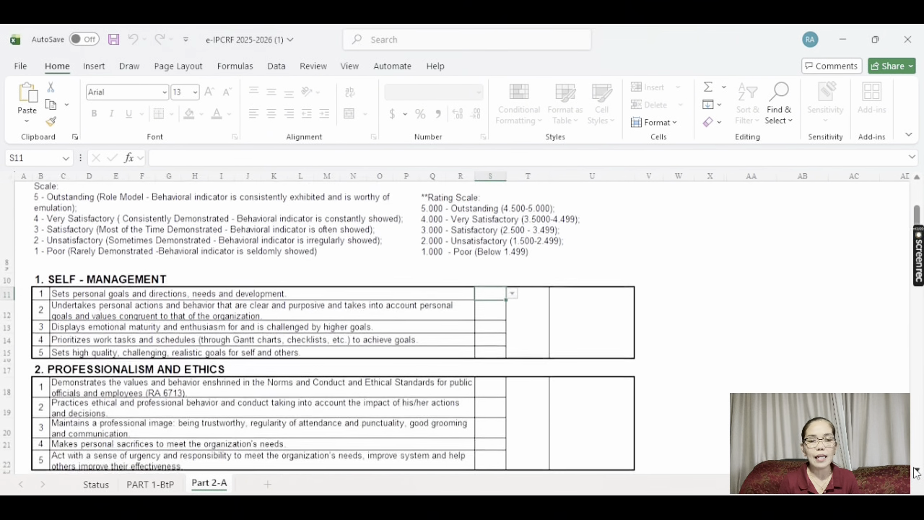
scroll(915, 471, down, 2)
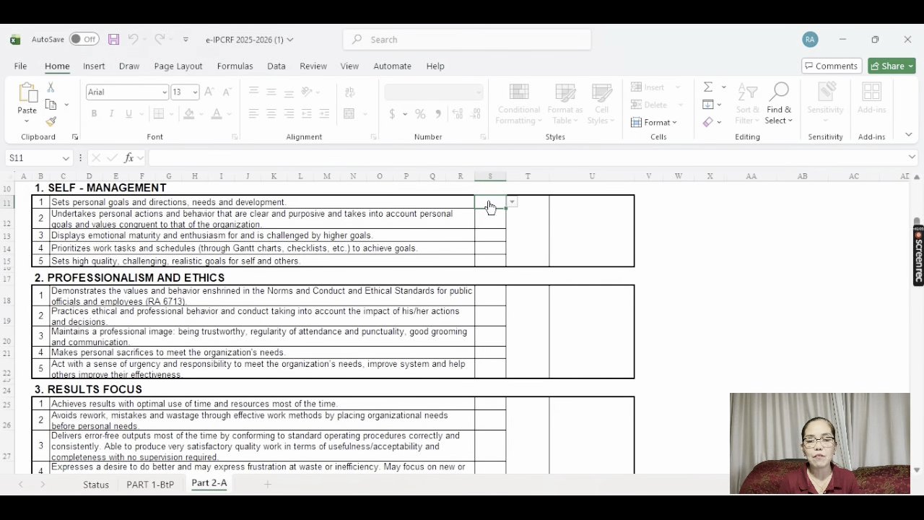
key(alt+Down)
click(492, 228)
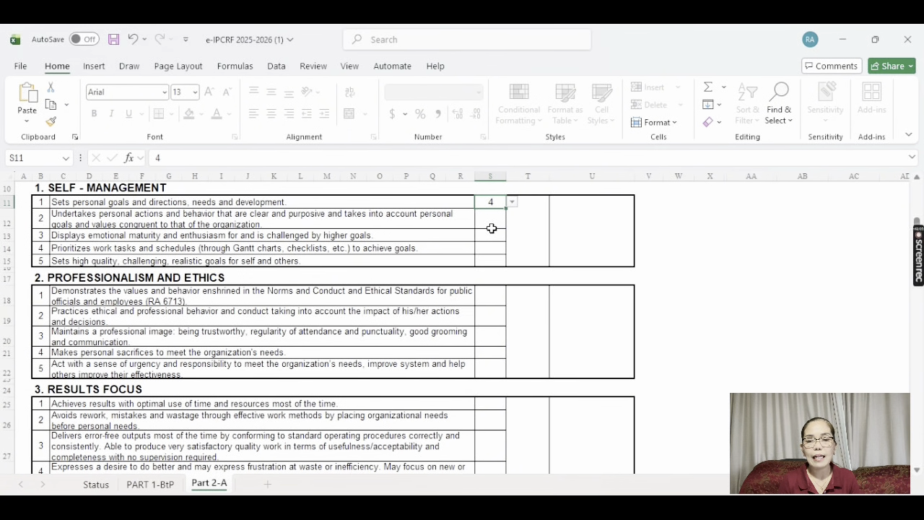
click(492, 228)
key(alt+Down)
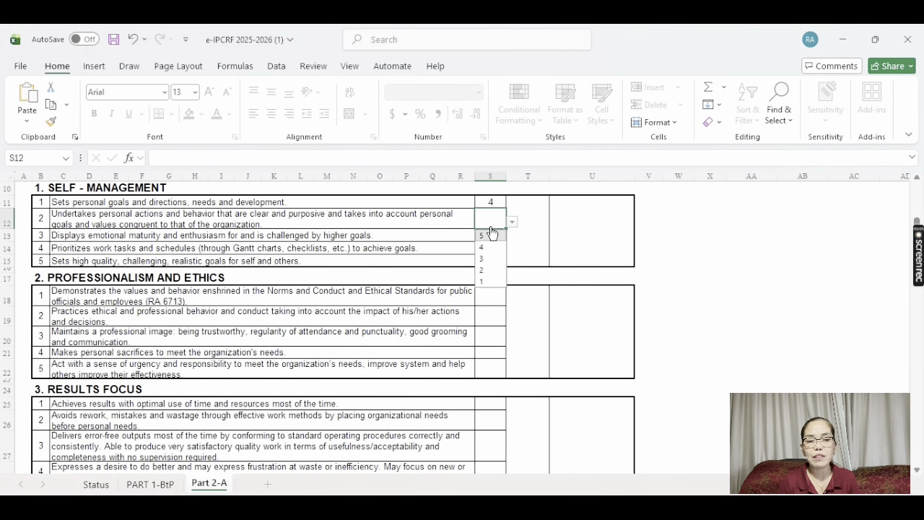
click(492, 250)
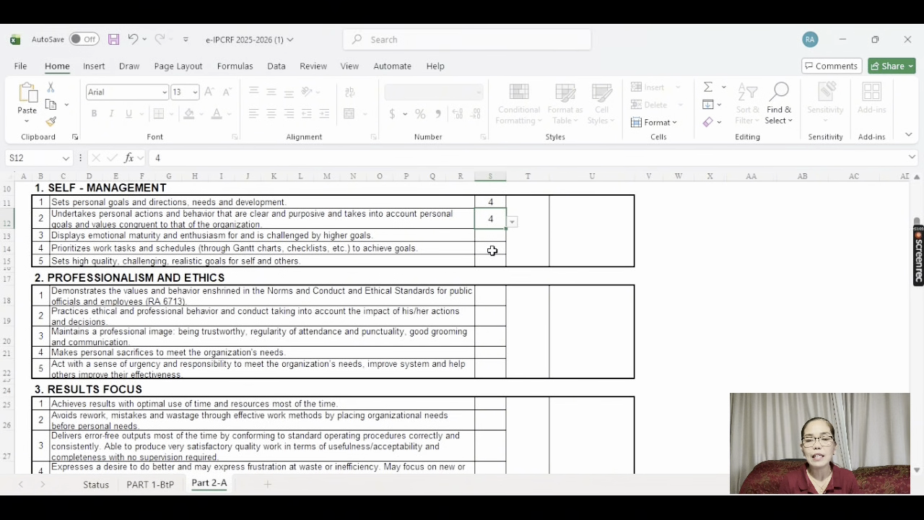
click(487, 239)
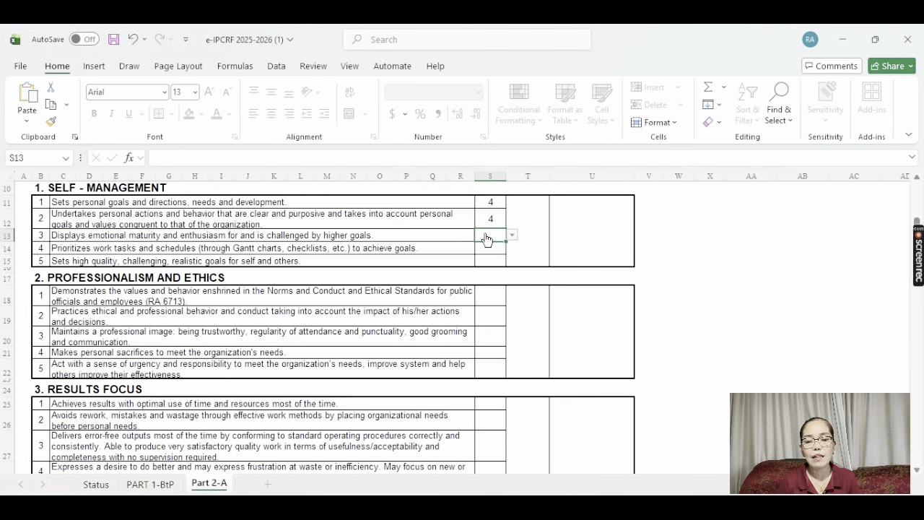
key(alt+Down)
click(490, 260)
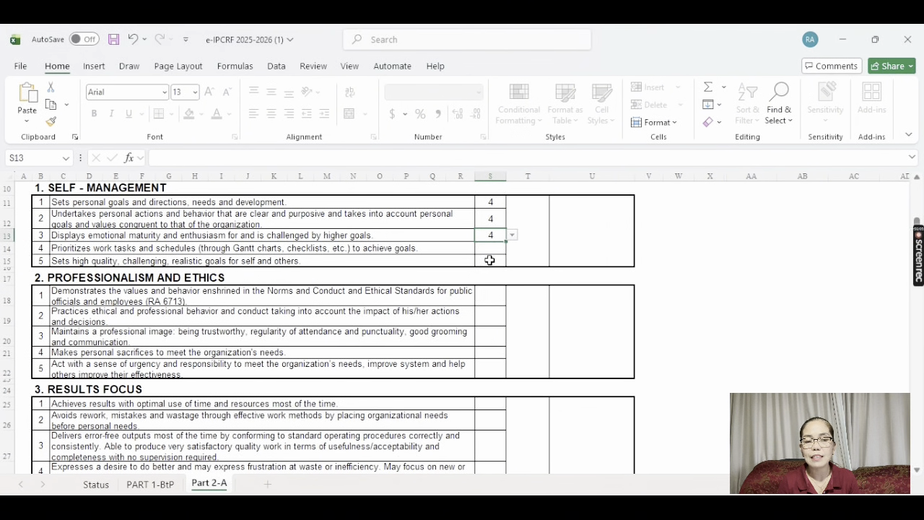
click(492, 251)
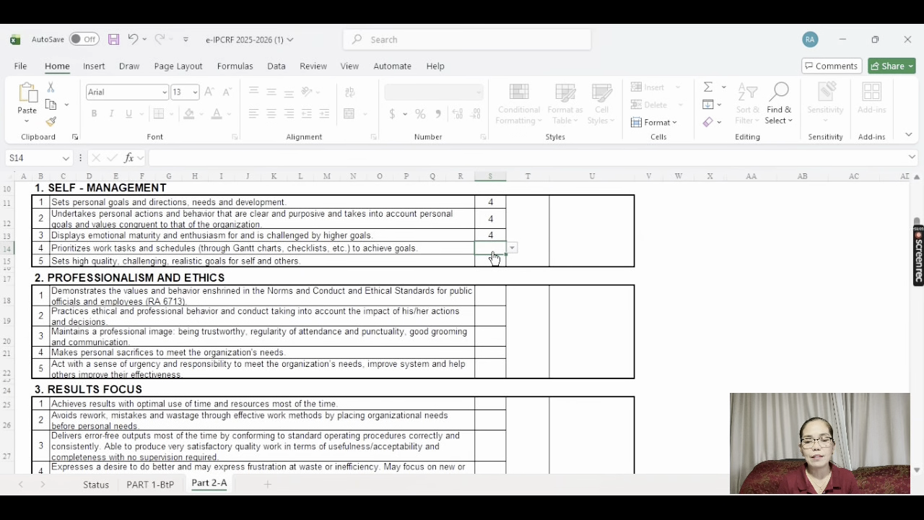
key(alt+Down)
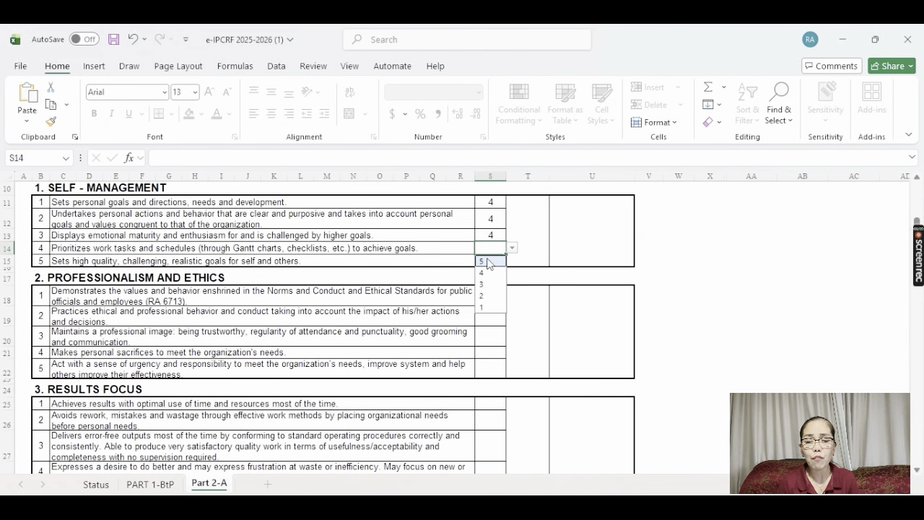
click(487, 259)
click(482, 262)
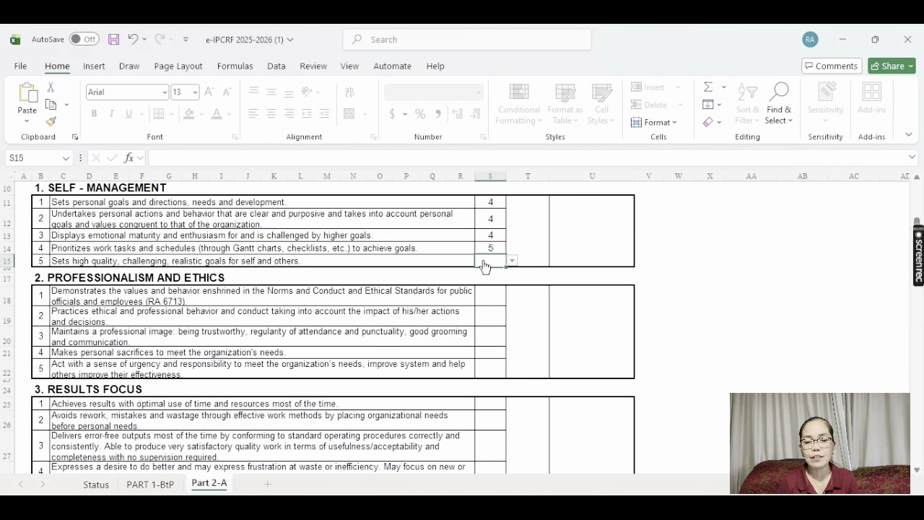
key(alt+Down)
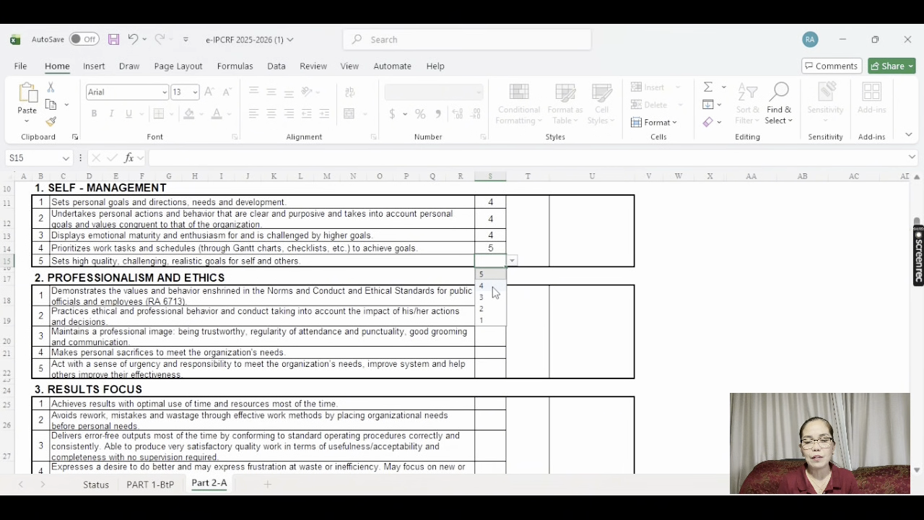
click(492, 286)
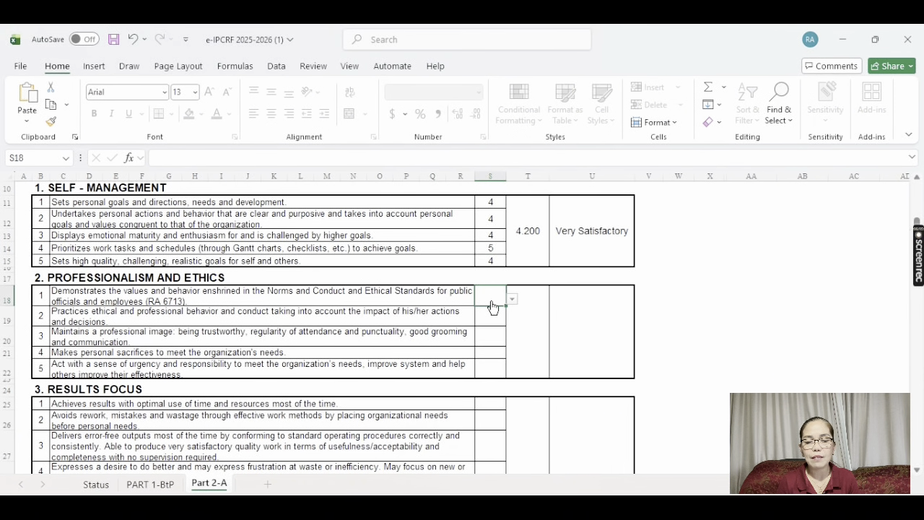
Rate the five Professionalism and Ethics items 4, 4, 5, 4, 5
key(alt+Down)
click(490, 325)
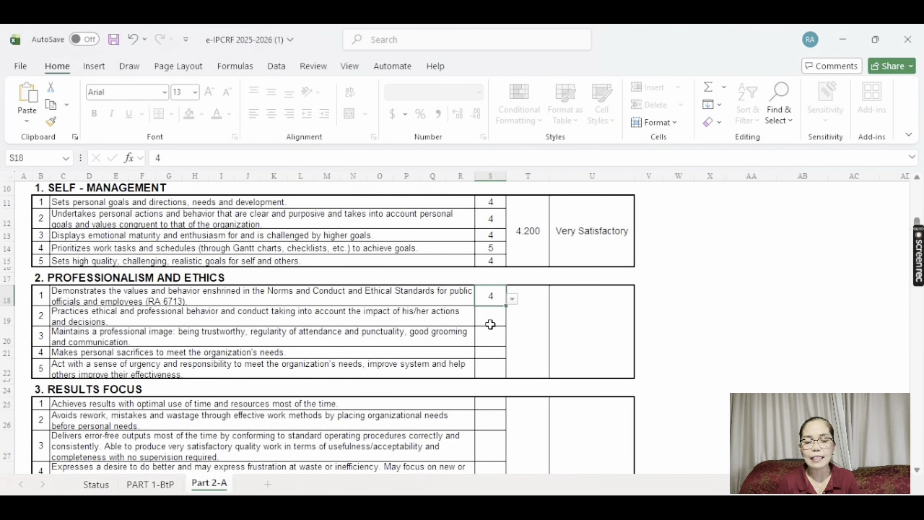
click(485, 317)
key(alt+Down)
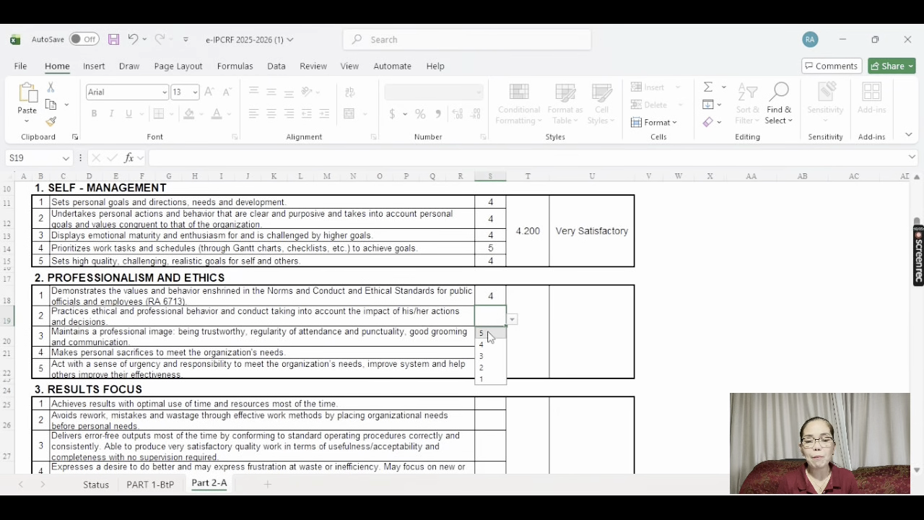
click(489, 345)
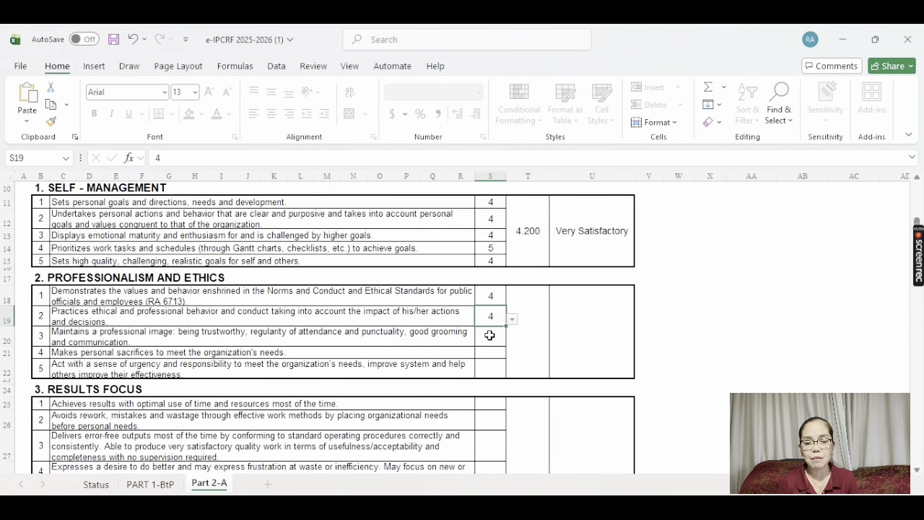
click(489, 337)
key(alt+Down)
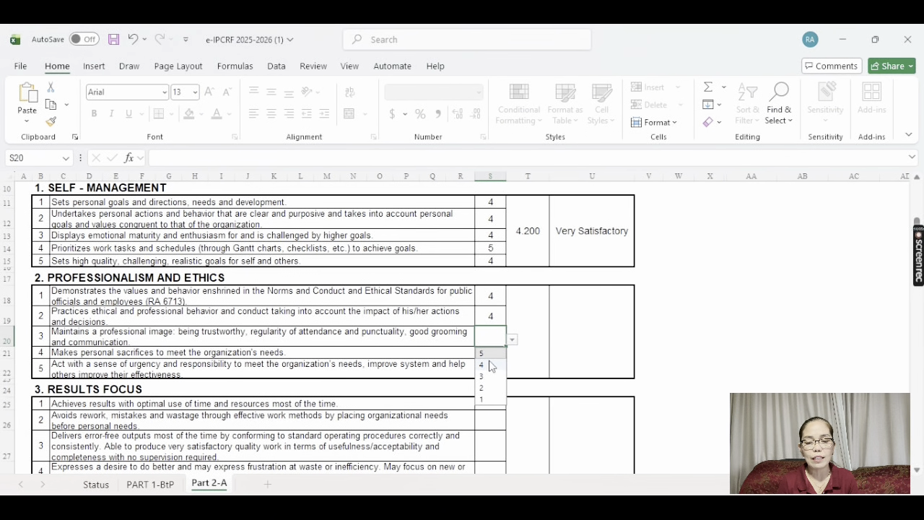
click(489, 353)
click(488, 356)
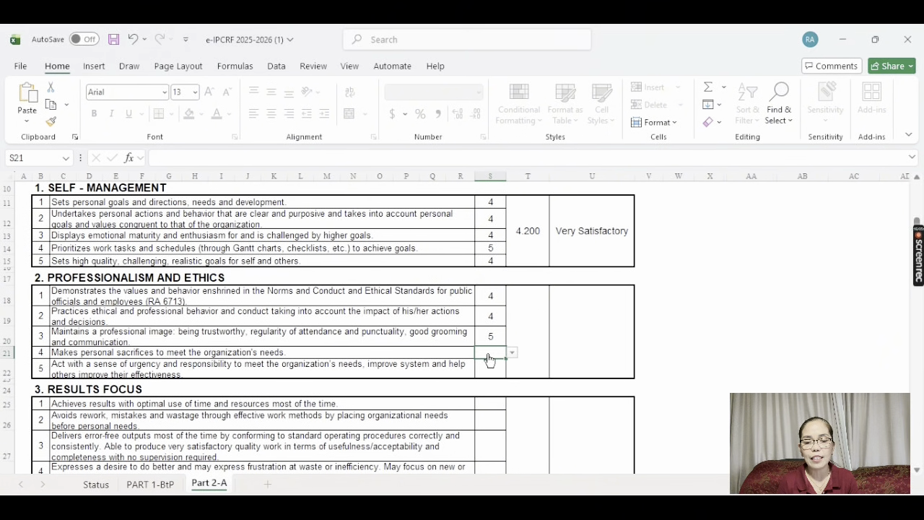
key(alt+Down)
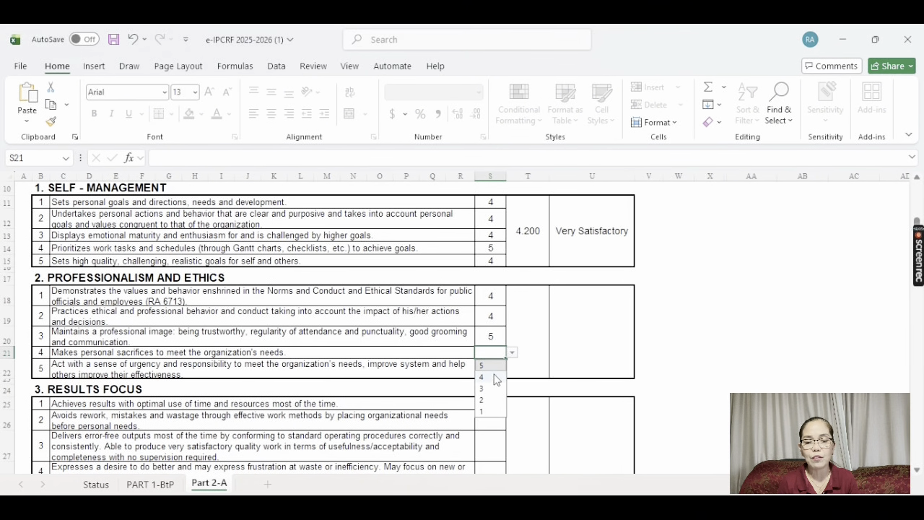
click(494, 376)
click(491, 374)
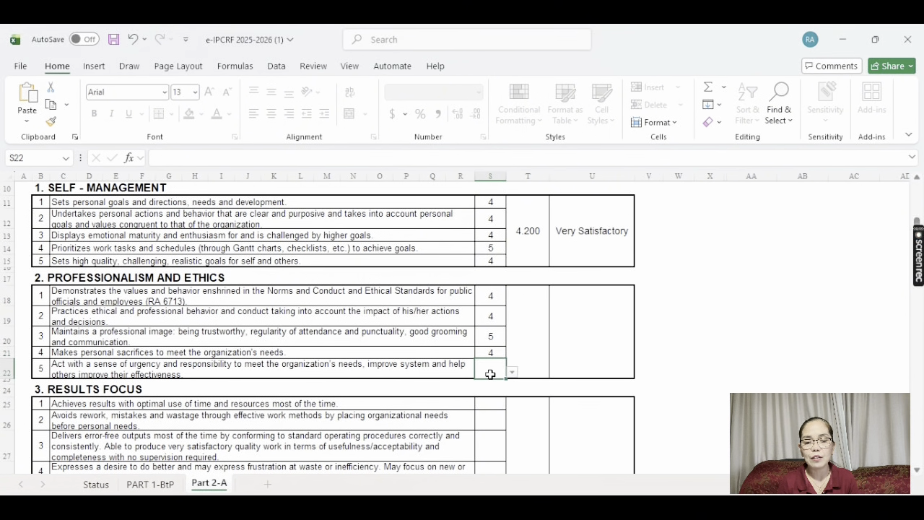
key(alt+Down)
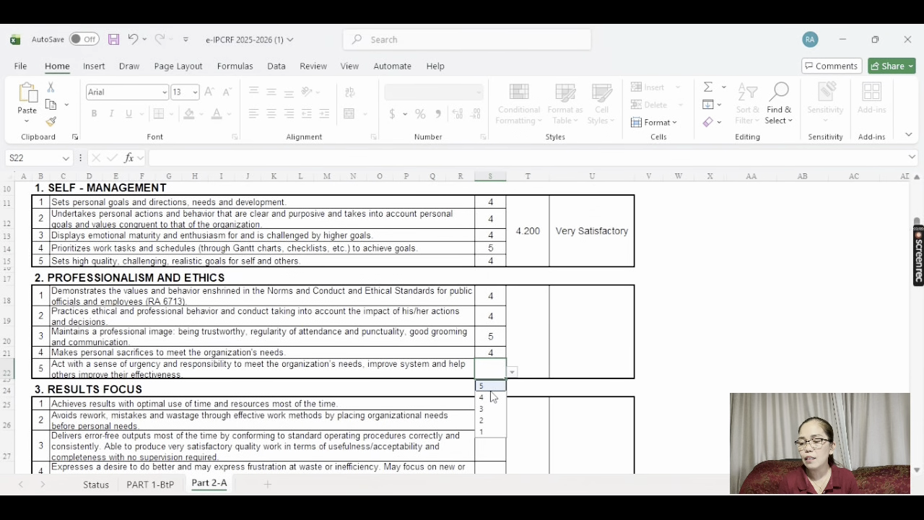
click(490, 389)
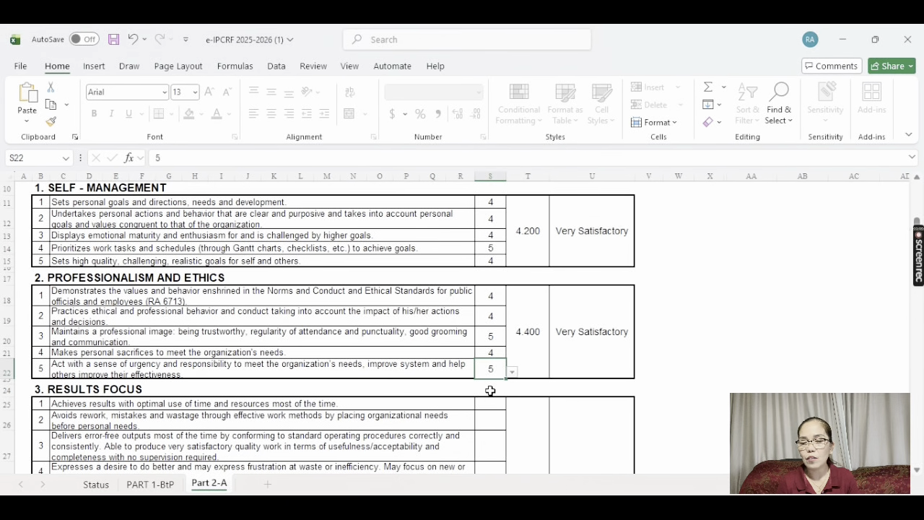
click(916, 469)
click(917, 470)
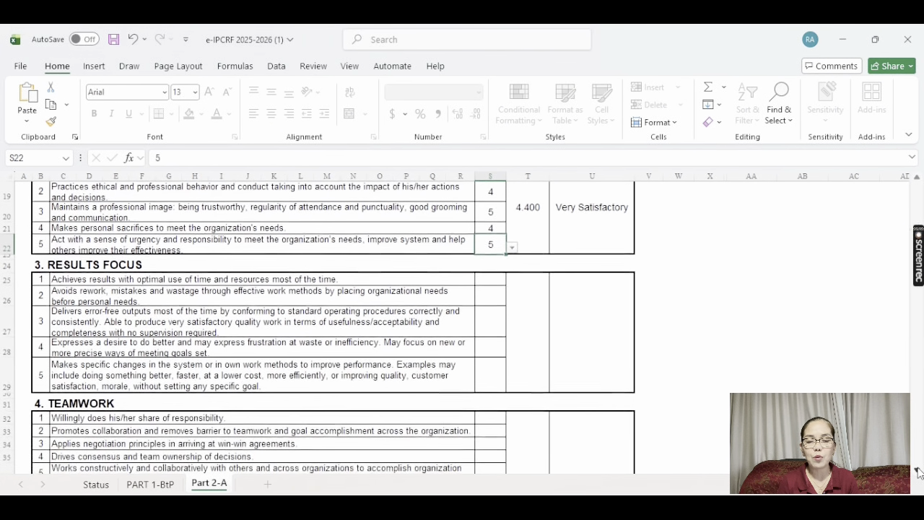
Rate the five Results Focus items 5, 4, 5, 4, 5 from the S25–S29 dropdowns
click(491, 238)
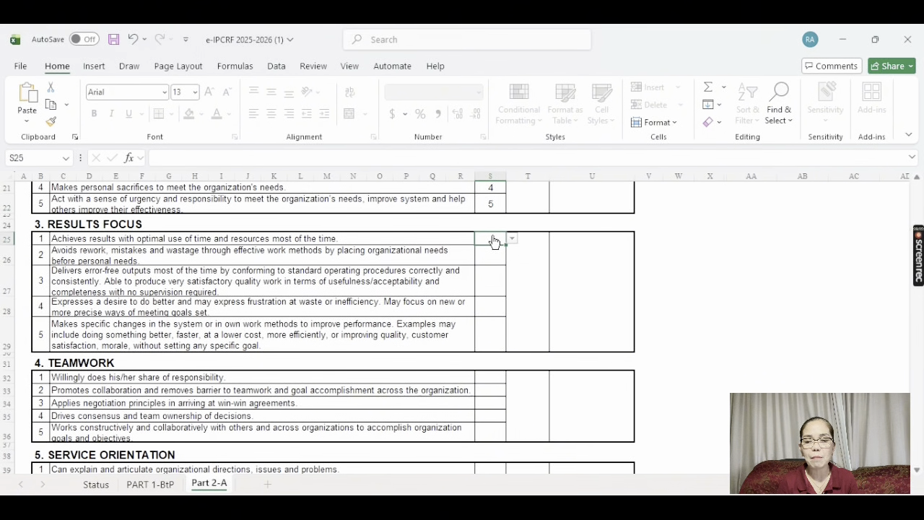
click(511, 238)
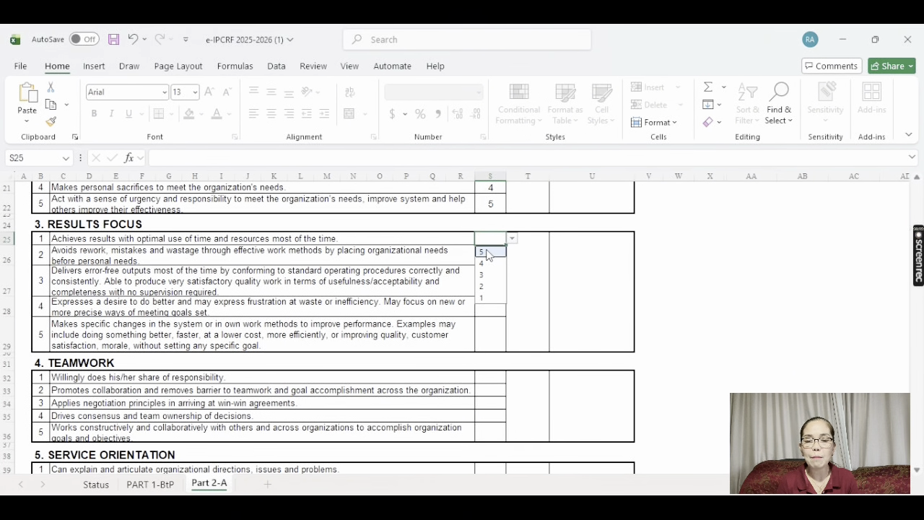
click(487, 251)
click(487, 256)
click(512, 258)
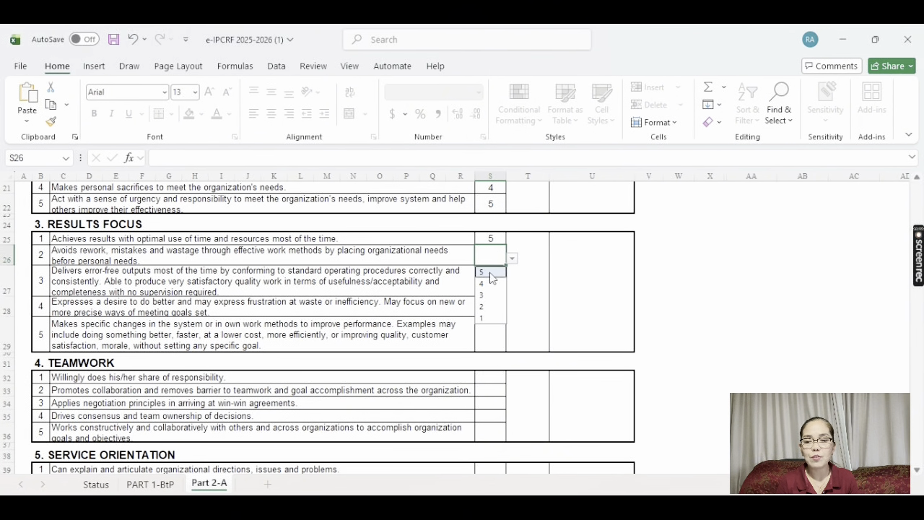
click(493, 285)
click(493, 286)
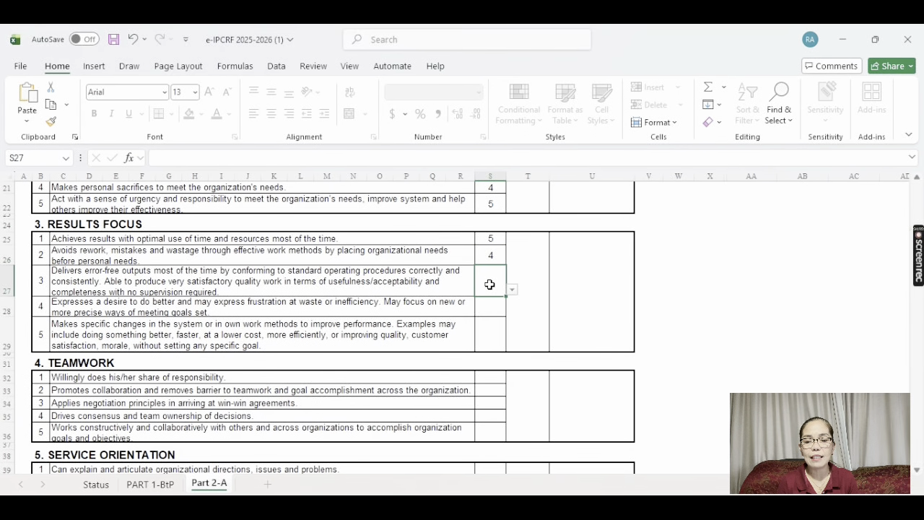
click(511, 289)
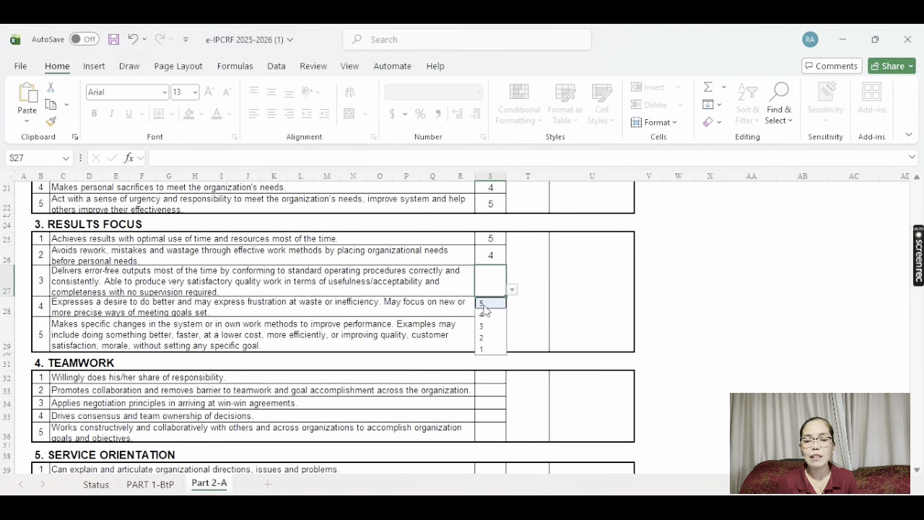
click(482, 303)
click(484, 309)
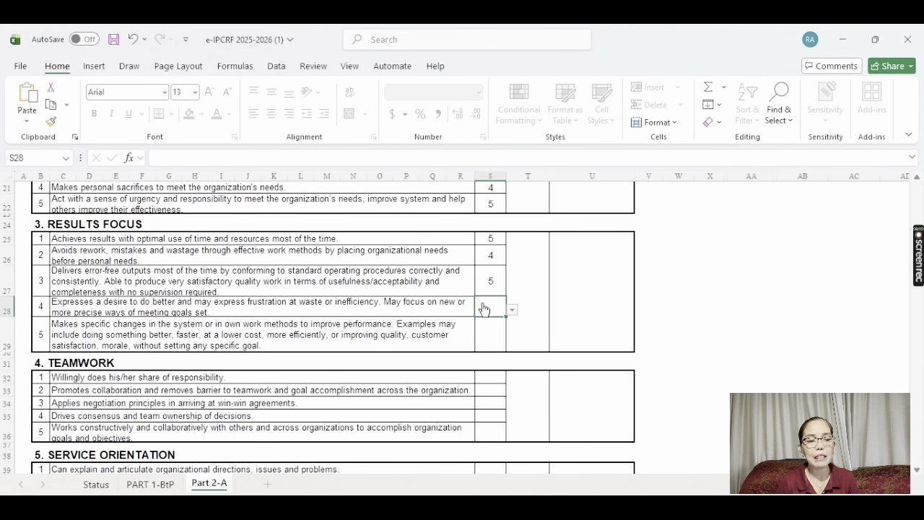
click(484, 310)
click(485, 310)
click(485, 310)
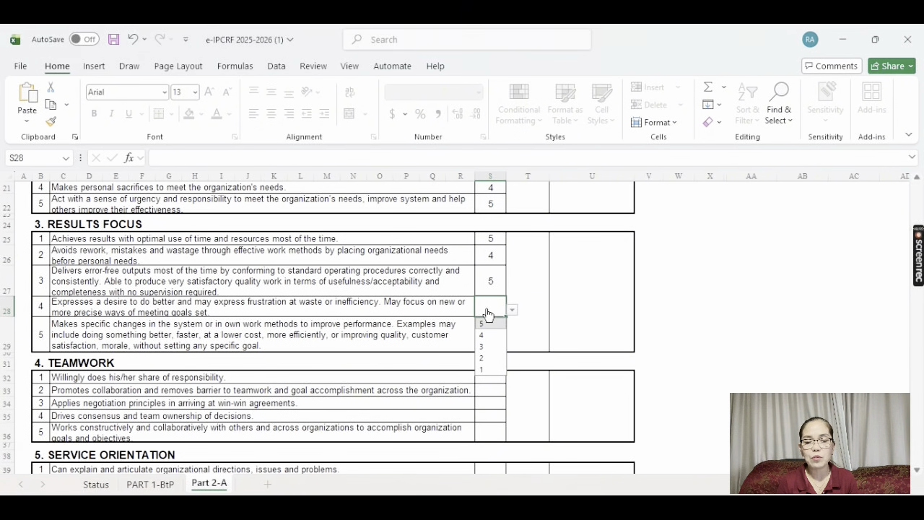
click(493, 336)
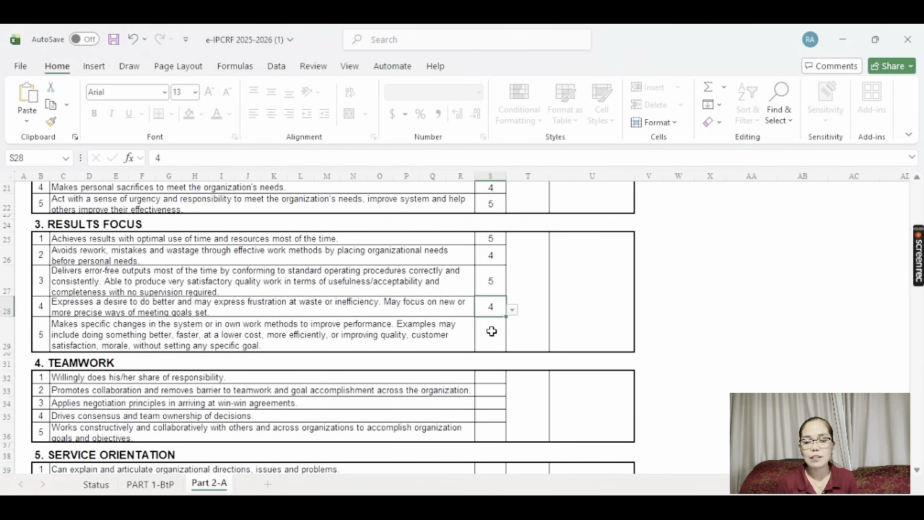
click(492, 339)
click(493, 342)
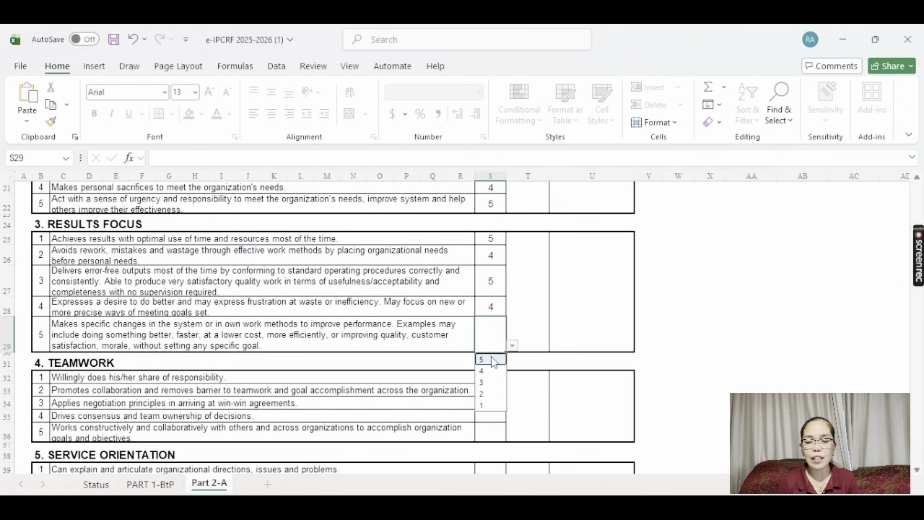
click(491, 358)
Rate Teamwork items 1–4 as 5, 4, 5, 5 from the S32–S35 dropdowns
click(490, 378)
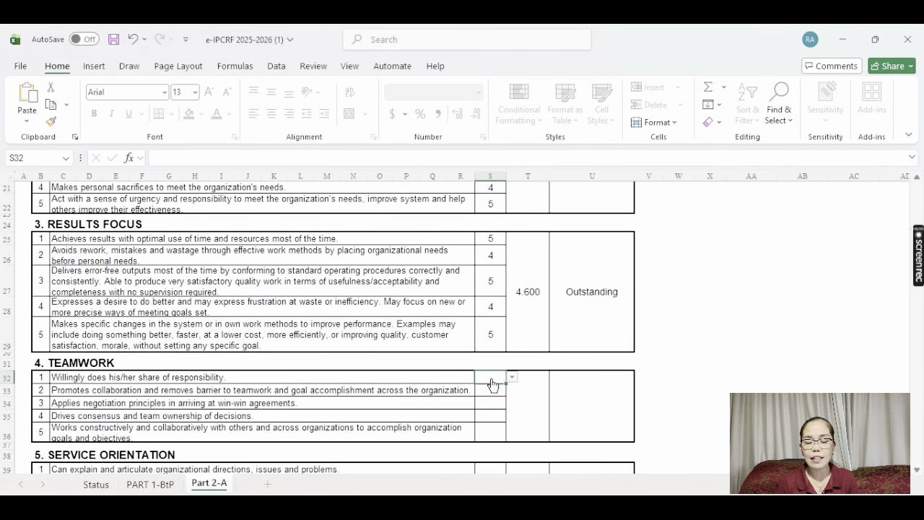
click(492, 380)
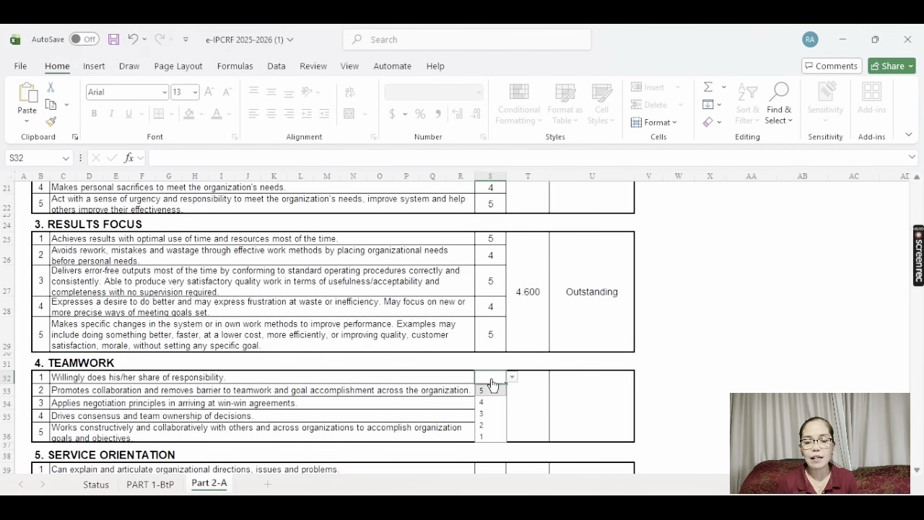
click(492, 389)
click(492, 397)
click(492, 394)
click(492, 394)
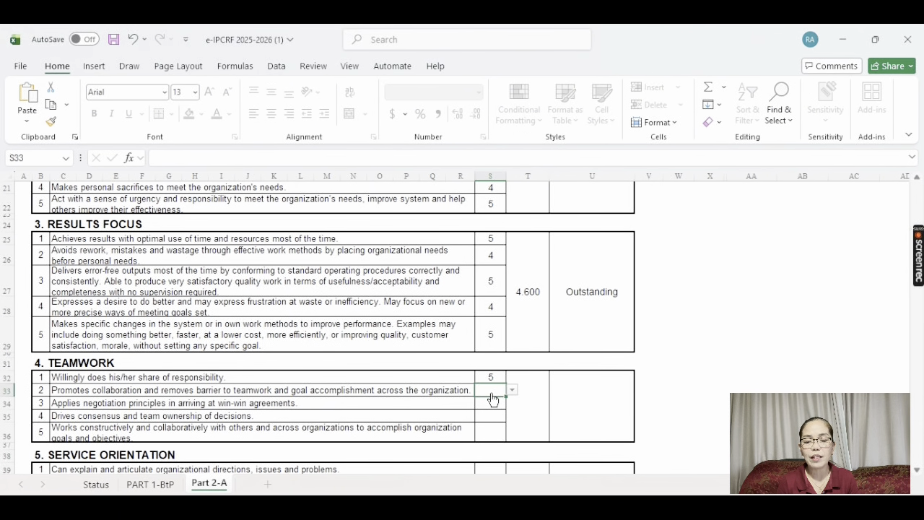
click(492, 394)
click(491, 416)
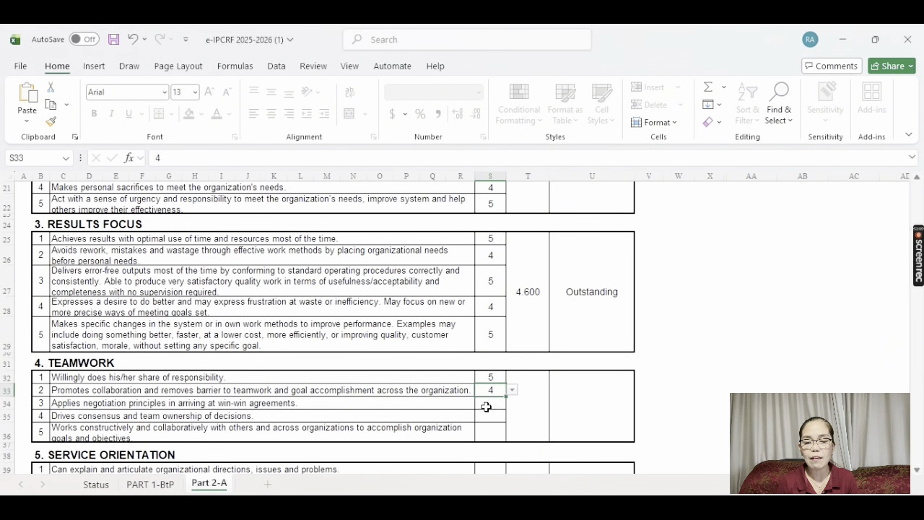
click(486, 403)
click(483, 404)
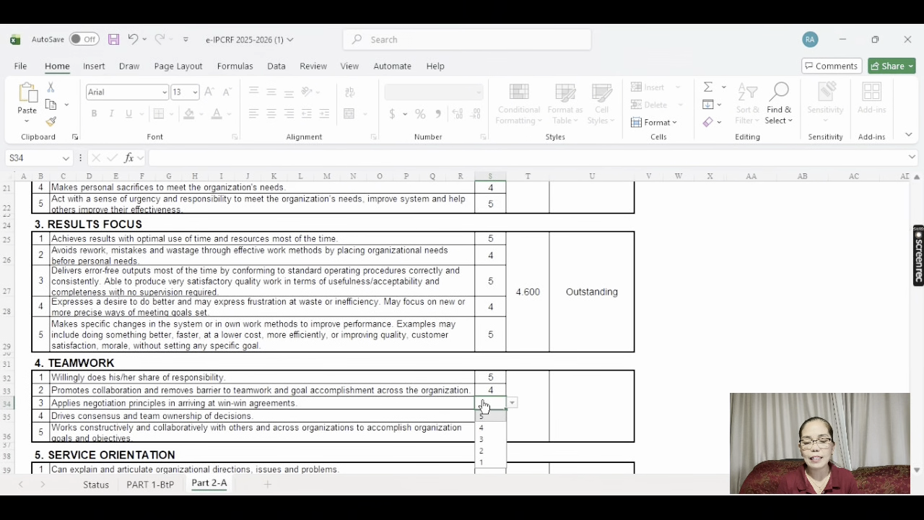
click(488, 417)
click(487, 414)
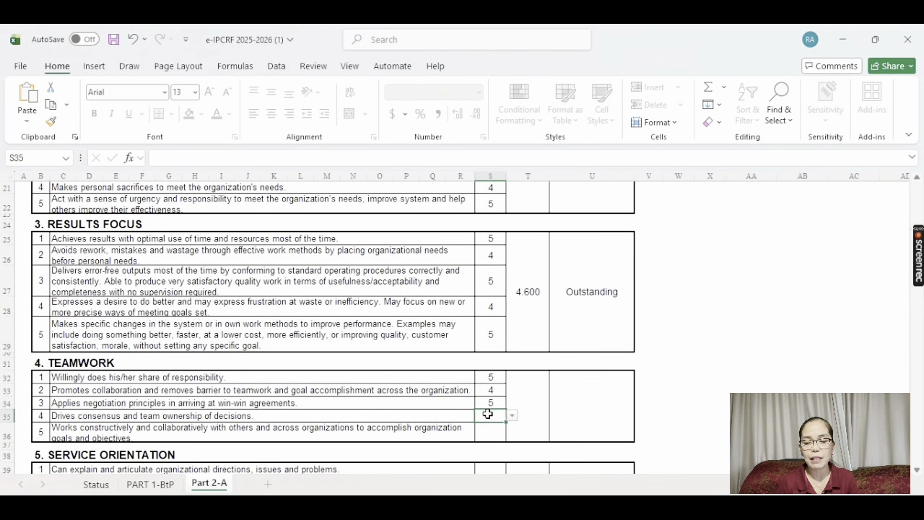
click(488, 422)
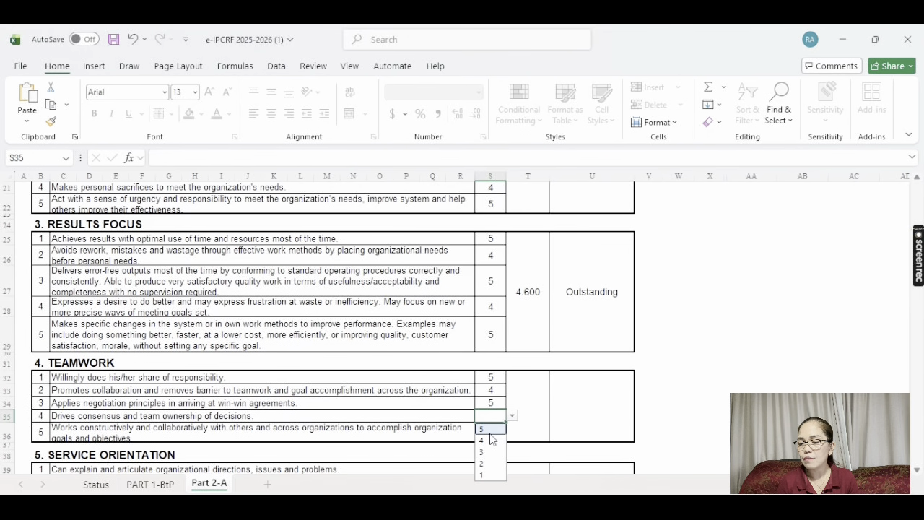
click(490, 430)
click(917, 469)
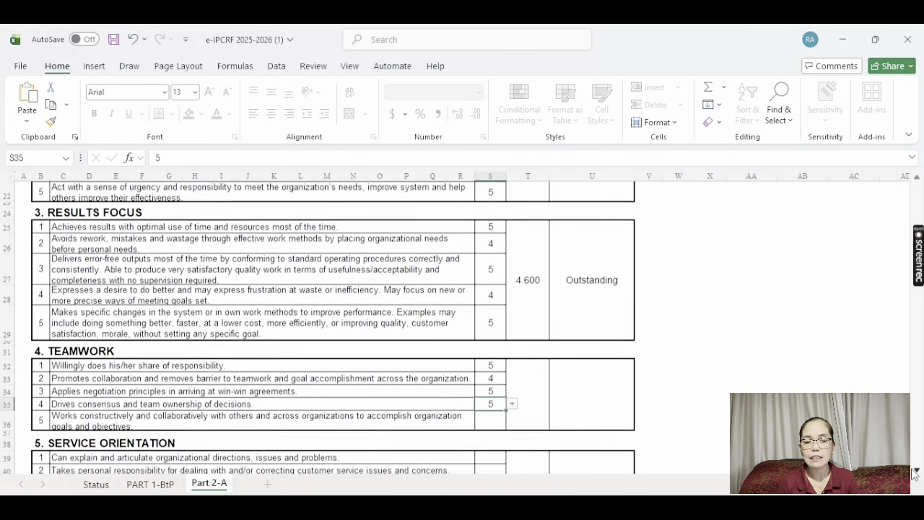
click(916, 469)
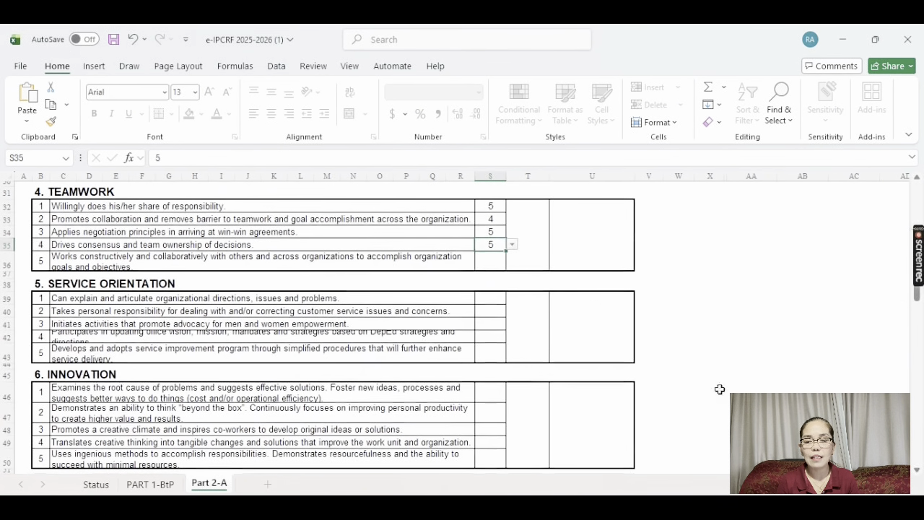
Rate Teamwork item 5 as 5 and Service Orientation items 5, 5, 4, 4, 4
click(487, 264)
click(488, 265)
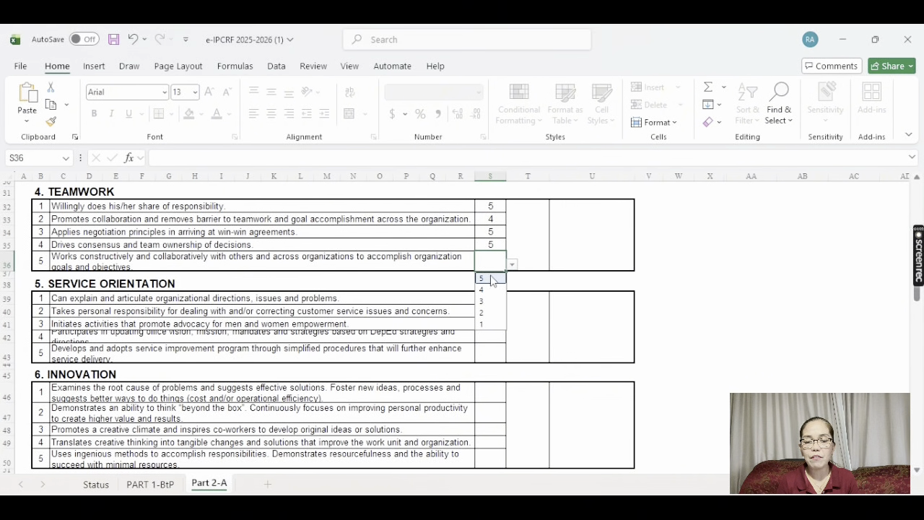
click(494, 279)
click(493, 299)
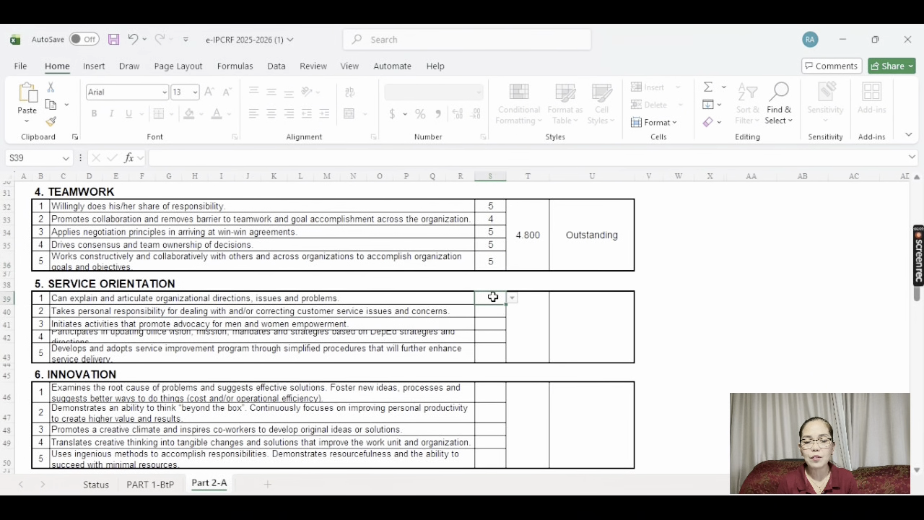
click(494, 302)
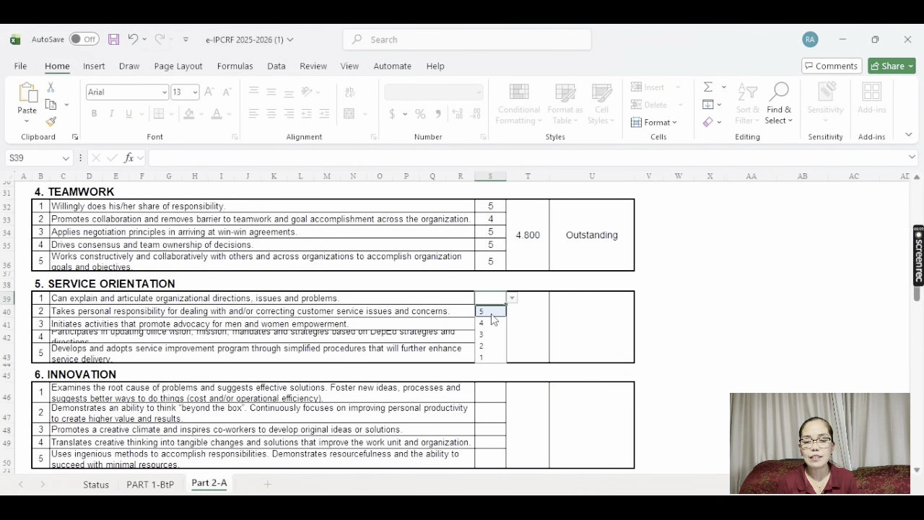
click(489, 313)
click(489, 313)
click(490, 315)
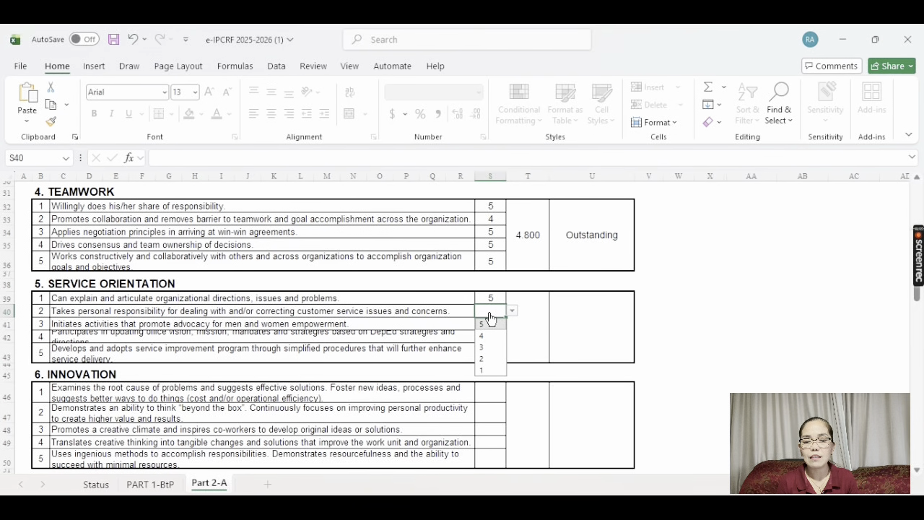
click(490, 326)
click(487, 325)
click(487, 324)
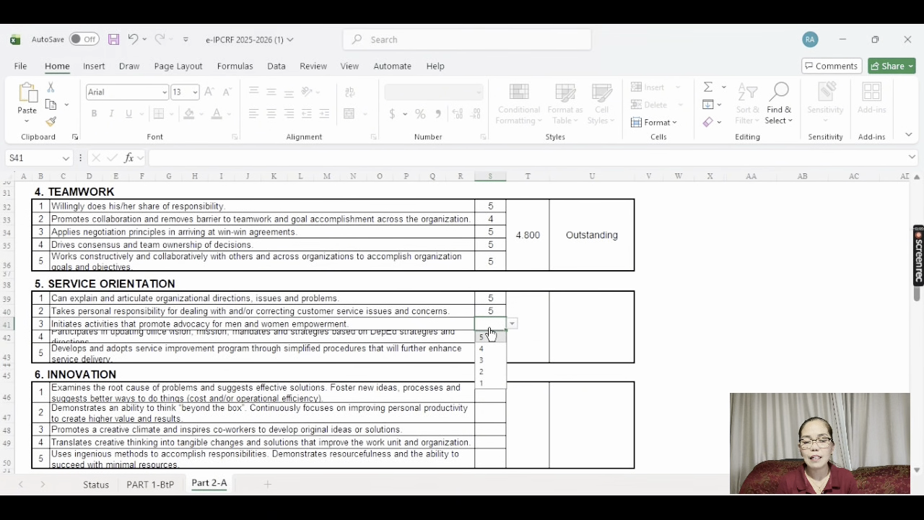
click(491, 352)
click(484, 335)
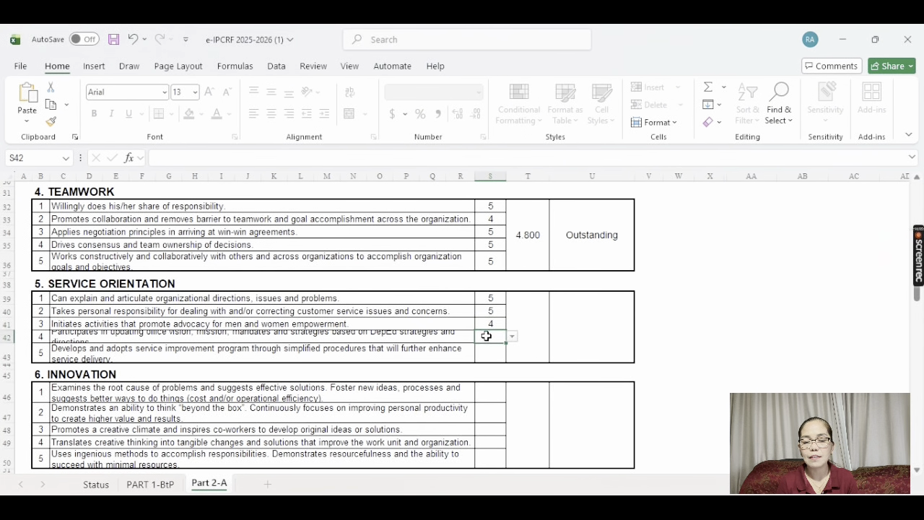
key(alt+Down)
click(488, 361)
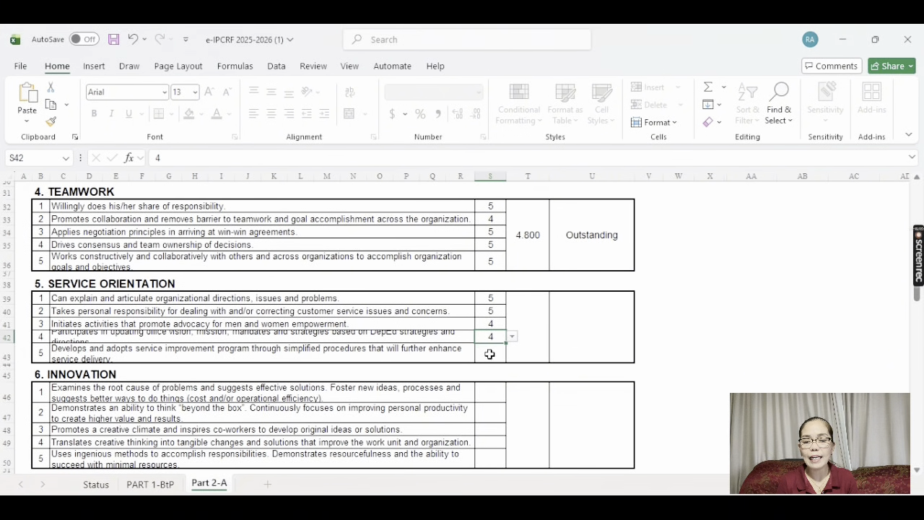
click(490, 355)
key(alt+Down)
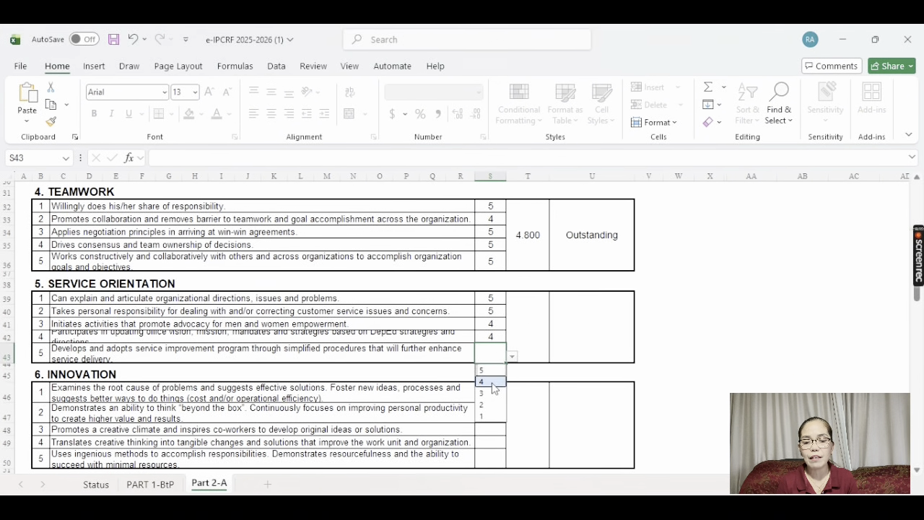
click(491, 382)
click(493, 388)
Rate the Innovation items 4, 5, 5, 4, 4 for a 4.400 average
key(alt+Down)
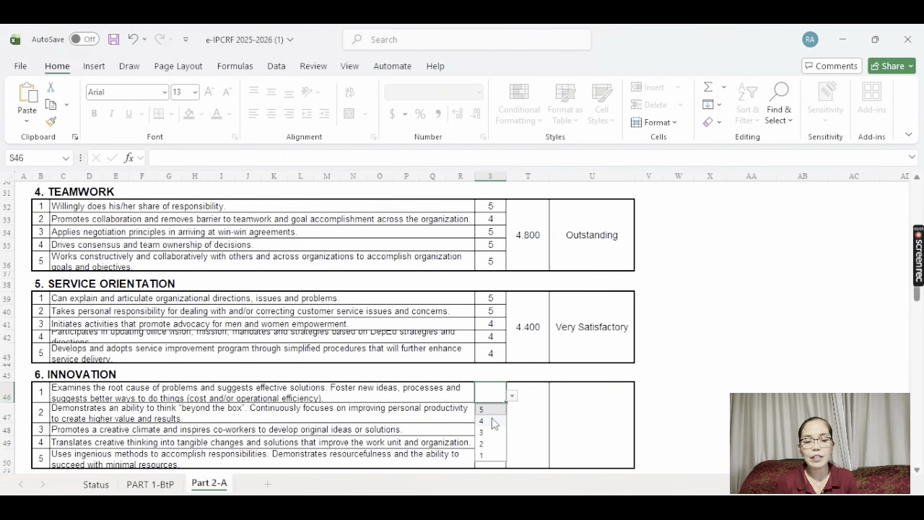
click(491, 420)
click(493, 424)
key(alt+Down)
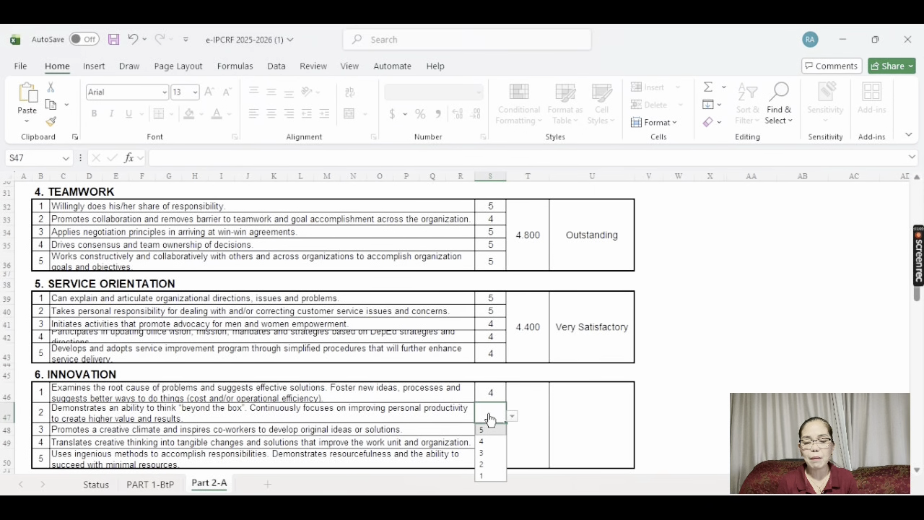
click(490, 431)
click(488, 431)
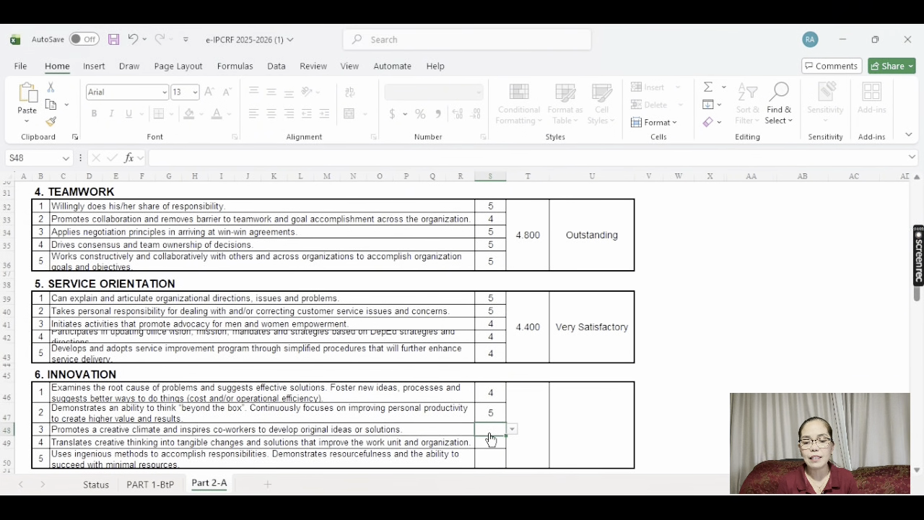
key(alt+Down)
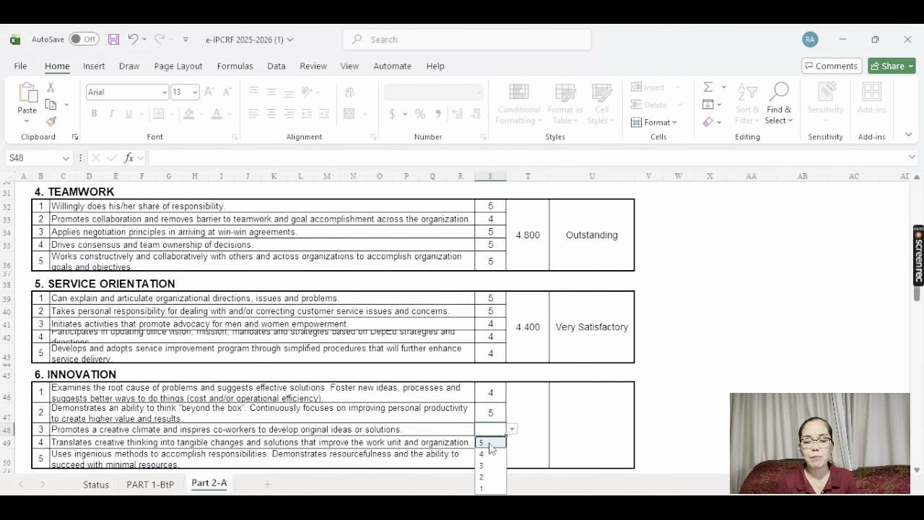
click(489, 443)
click(489, 442)
key(alt+Down)
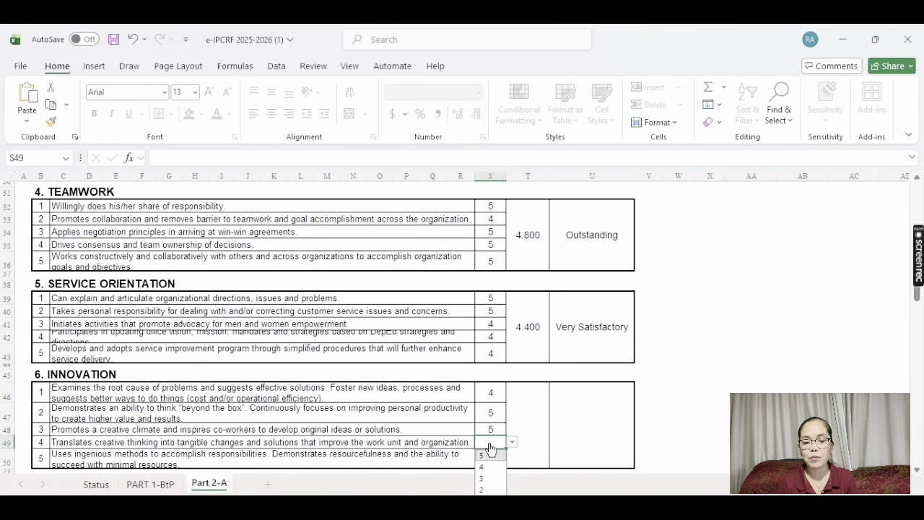
click(488, 466)
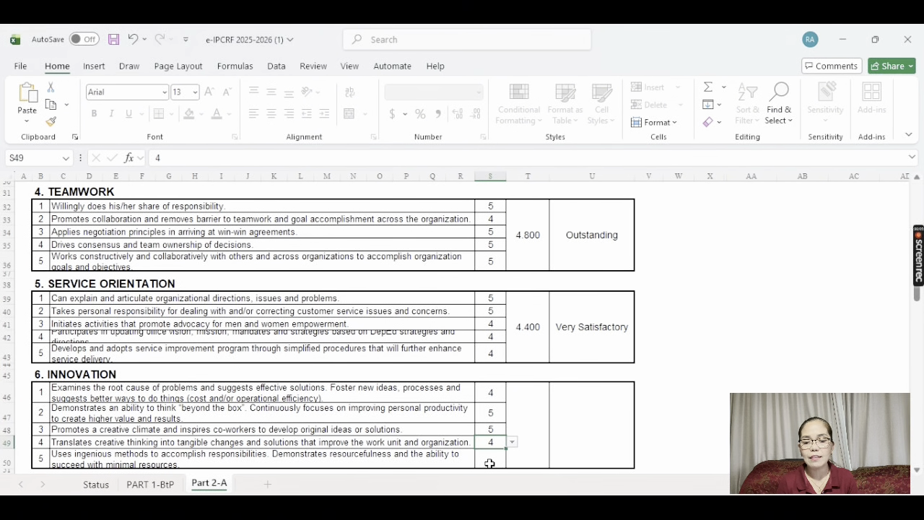
click(488, 460)
key(alt+Down)
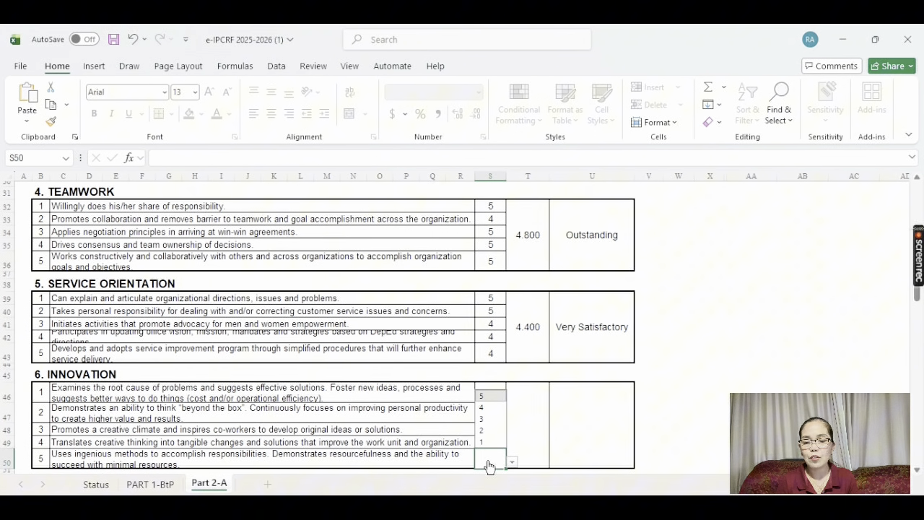
click(486, 408)
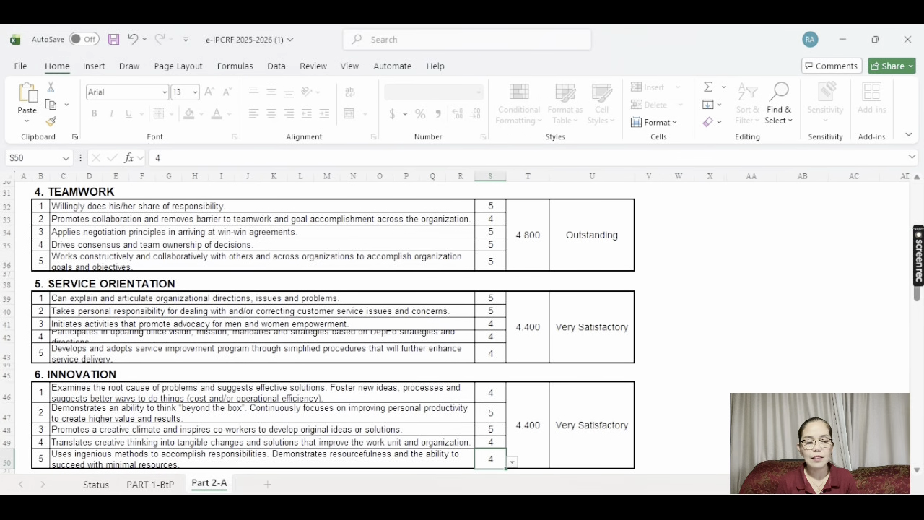
Rate Gender Sensitivity items 5, 5, 4, 3, 4, giving 4.200 and Core Competencies 4.429
scroll(918, 474, down, 4)
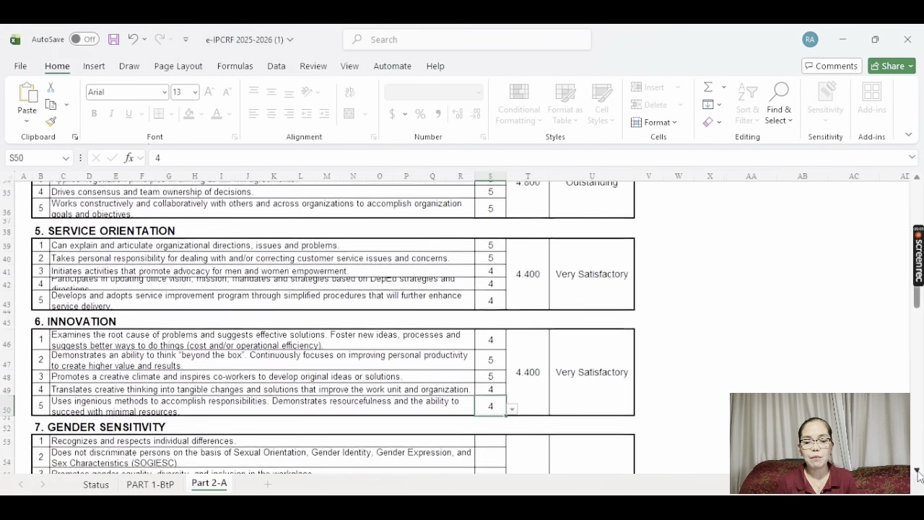
scroll(494, 236, down, 2)
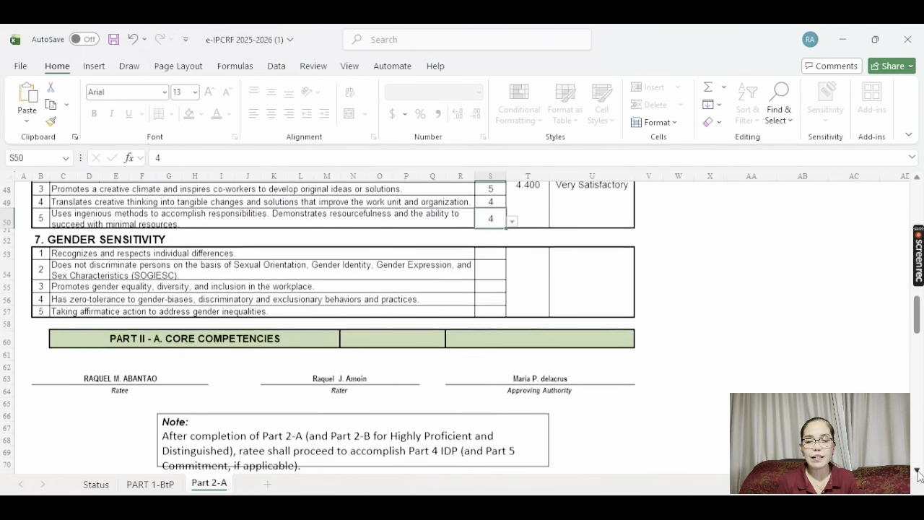
click(493, 253)
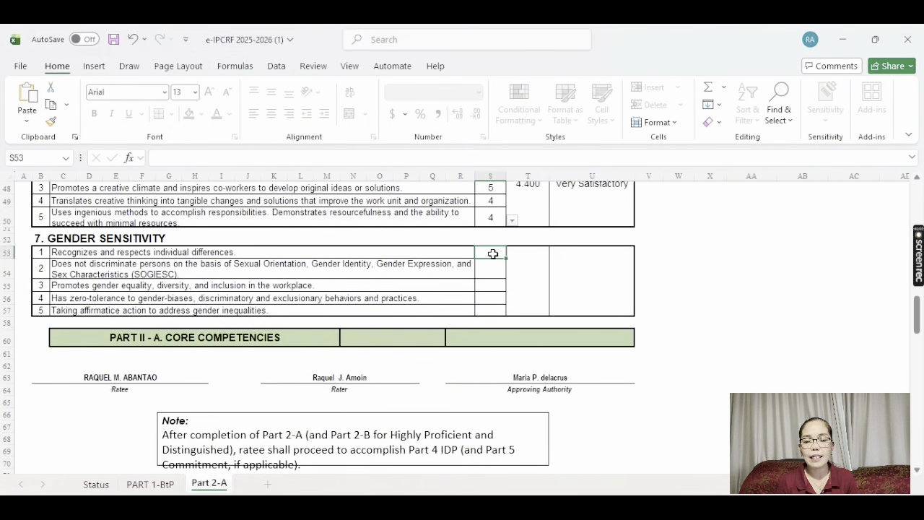
click(493, 257)
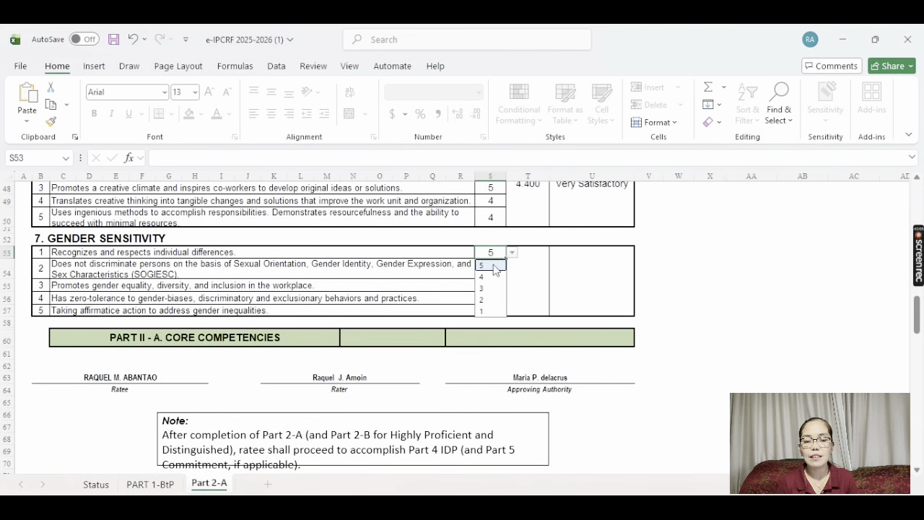
click(493, 265)
click(494, 269)
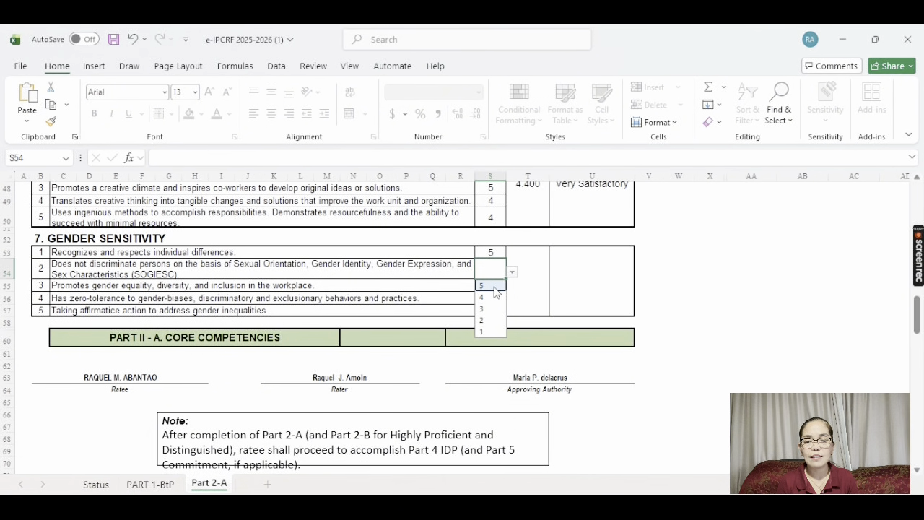
click(494, 287)
click(493, 287)
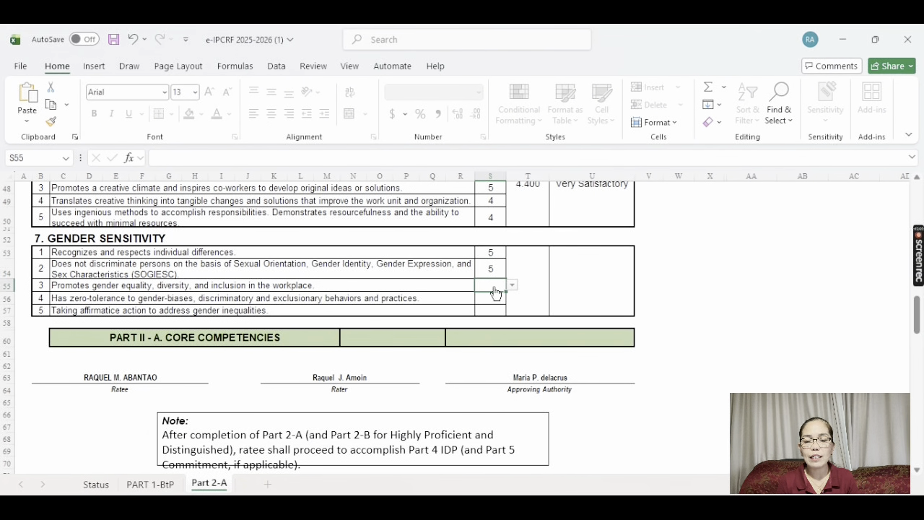
click(488, 289)
click(487, 309)
click(482, 299)
click(486, 301)
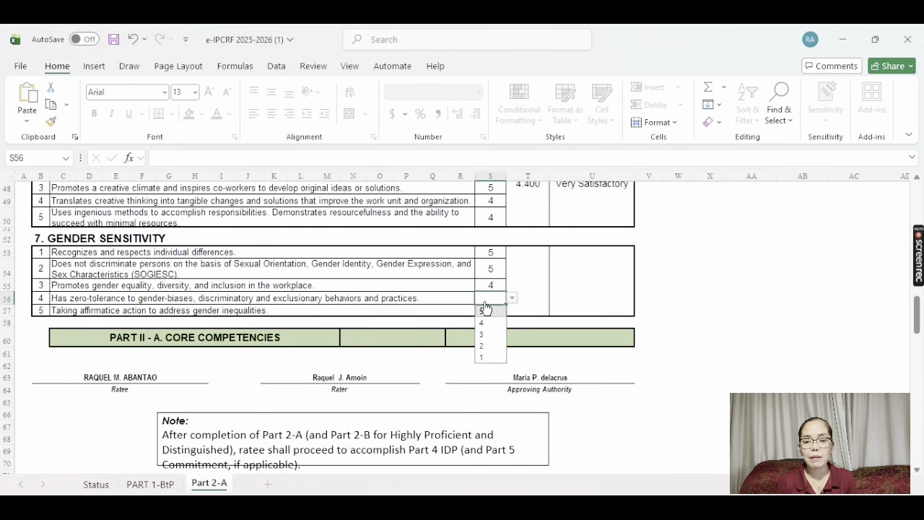
click(489, 339)
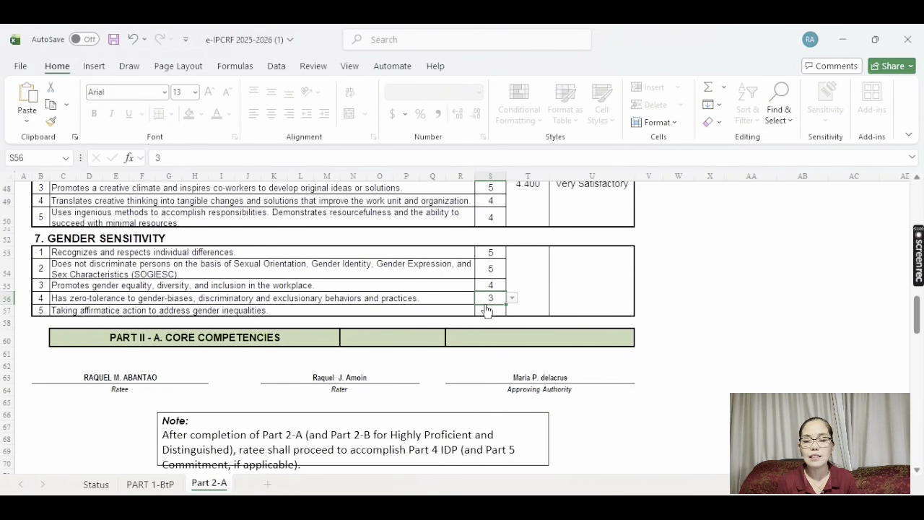
click(486, 311)
click(487, 313)
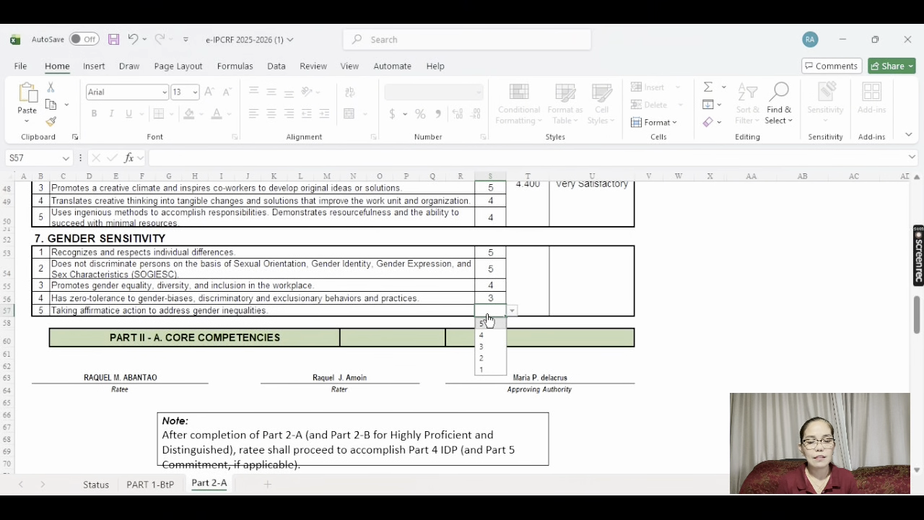
click(488, 334)
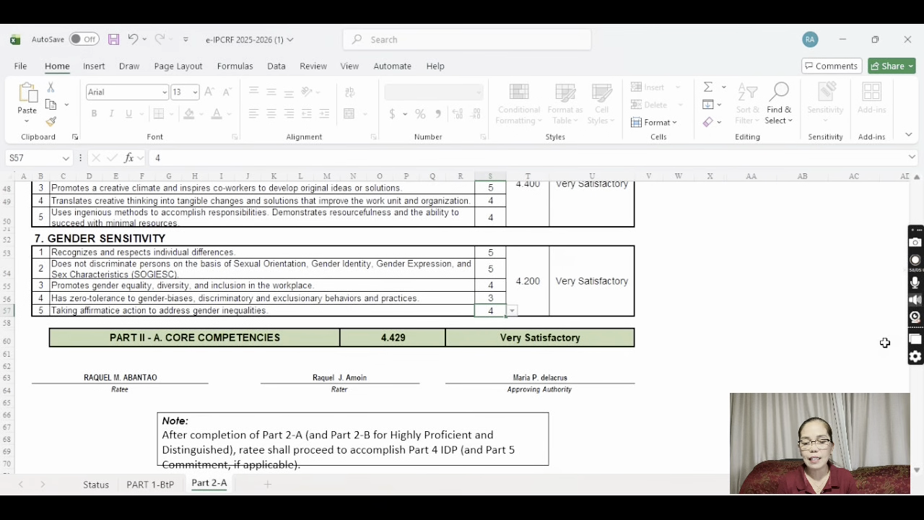
scroll(917, 470, down, 2)
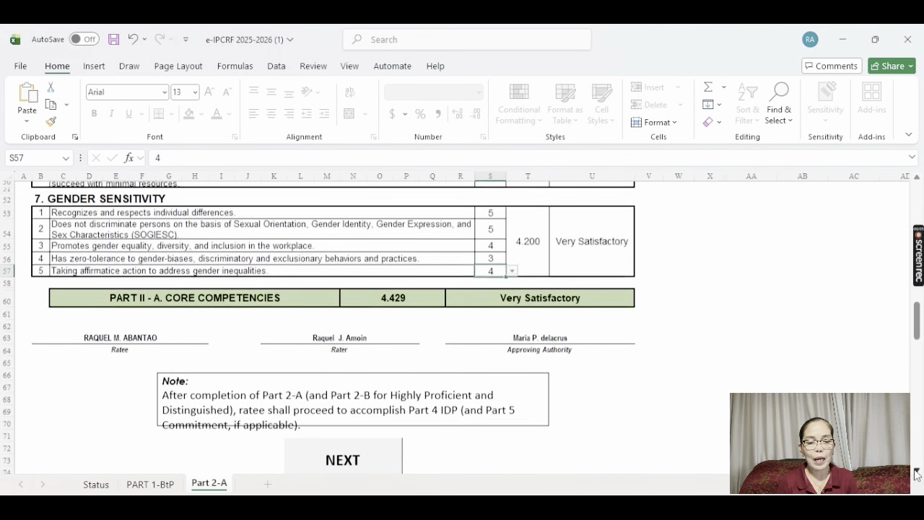
click(917, 470)
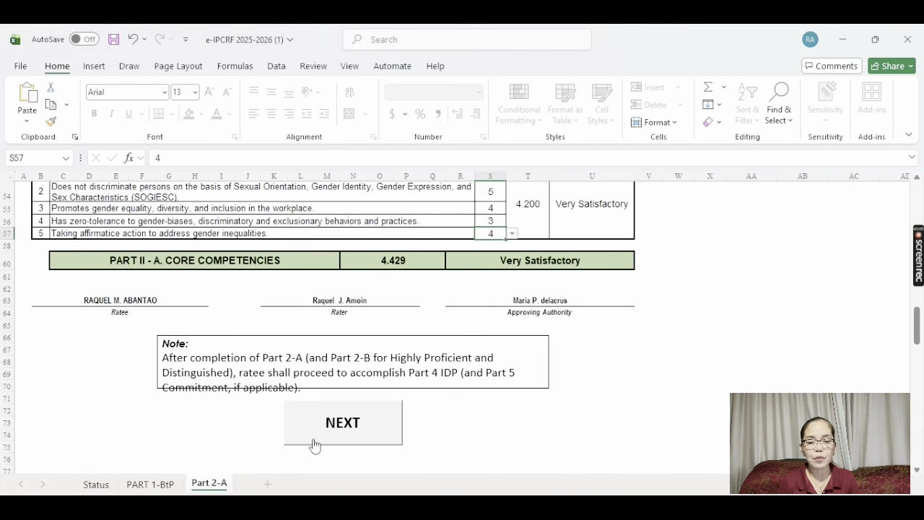
Run the NEXT macro and scroll PART 3-BtP to the 4.327 Very Satisfactory final rating
click(349, 427)
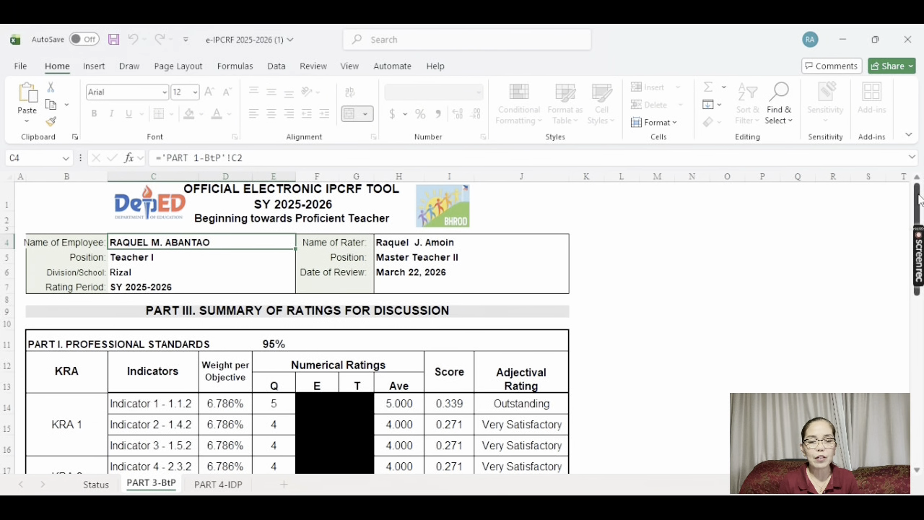
drag(919, 200, 921, 366)
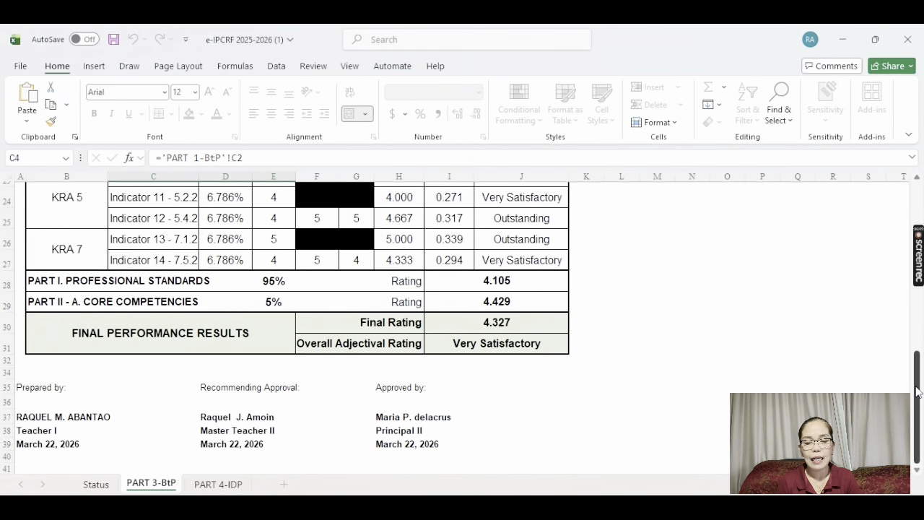
drag(918, 391, 919, 447)
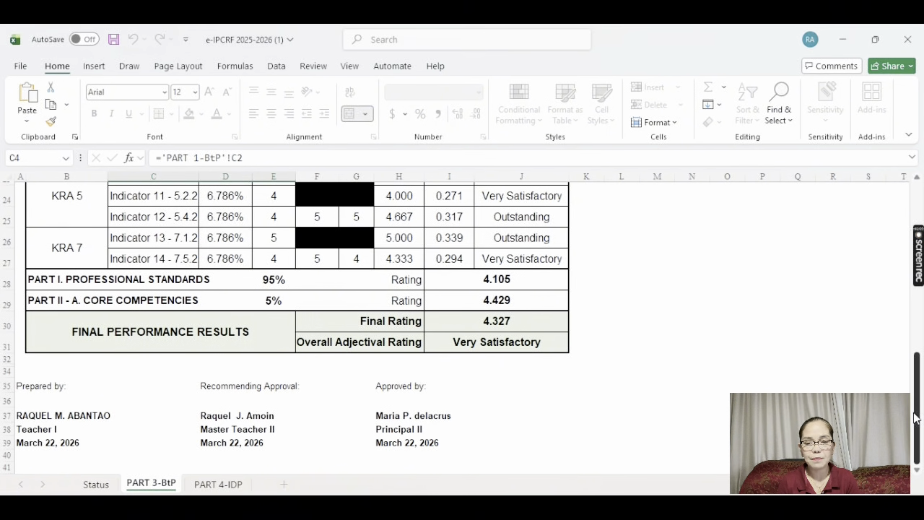
mouse_move(919, 447)
mouse_down()
mouse_move(887, 210)
mouse_move(921, 442)
mouse_up()
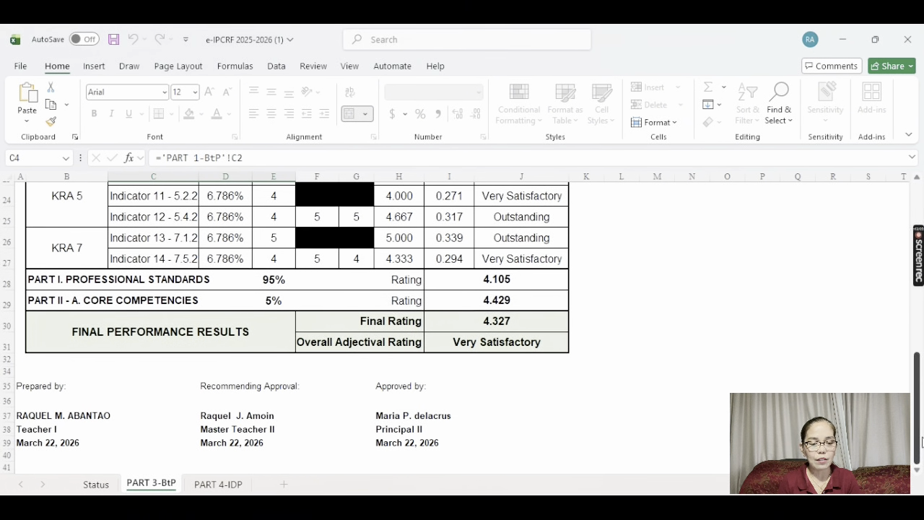
Switch to the PART 4-IDP sheet listing strengths and development needs
click(213, 488)
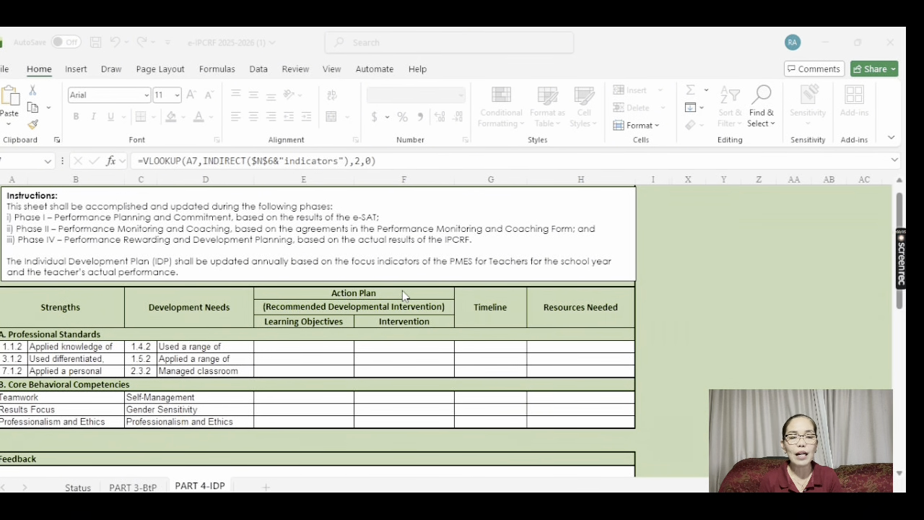
Clear stray Learning Objectives text, then review row one's Intervention, Timeline and Resources Needed cells
click(315, 349)
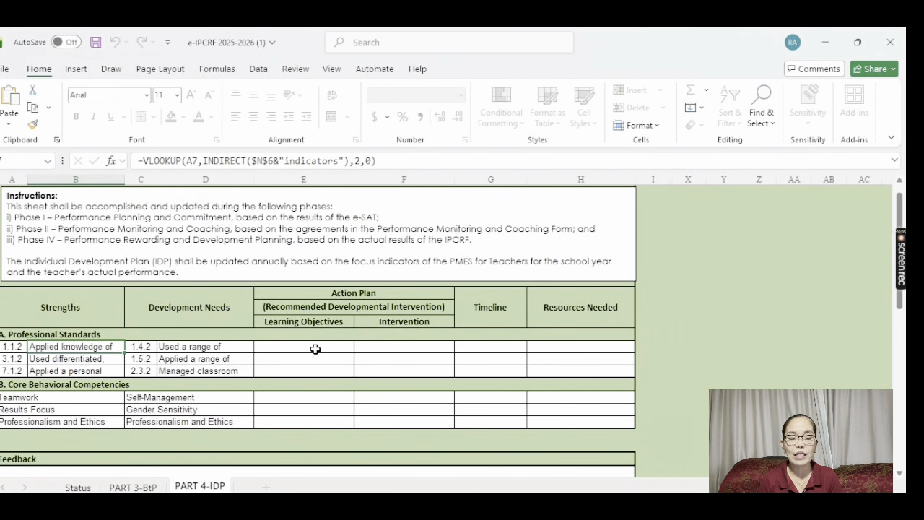
click(315, 349)
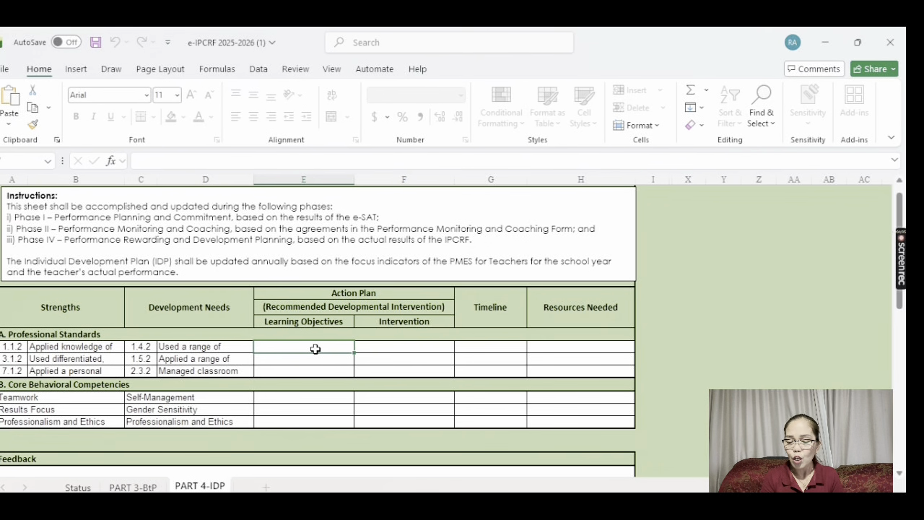
text(mnv j,bnk.b,b)
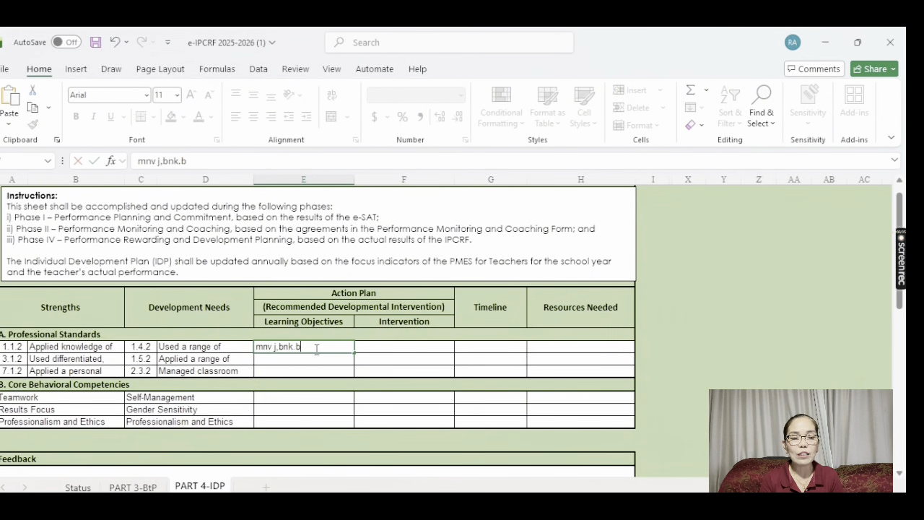
key(BackSpace)
key(BackSpace)
key(BackSpace)
key(BackSpace)
key(BackSpace)
key(BackSpace)
key(BackSpace)
key(BackSpace)
key(BackSpace)
key(BackSpace)
key(BackSpace)
key(BackSpace)
key(BackSpace)
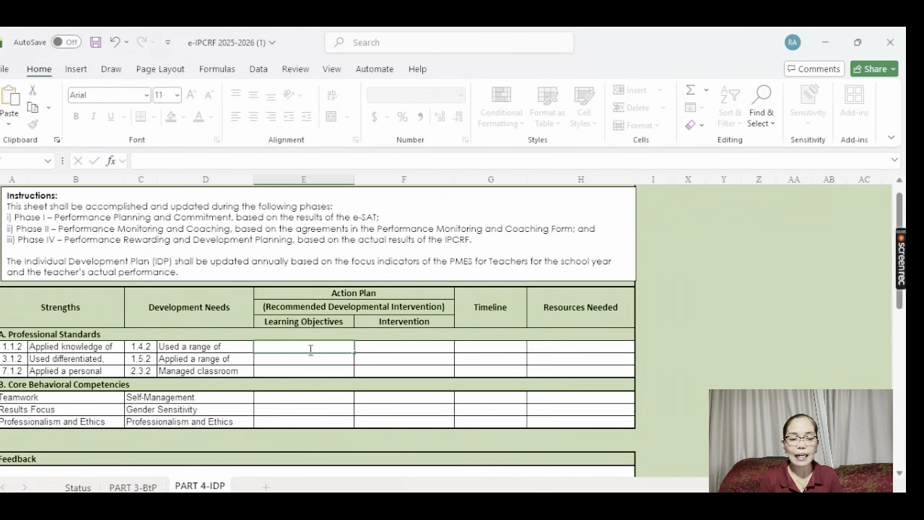
click(375, 346)
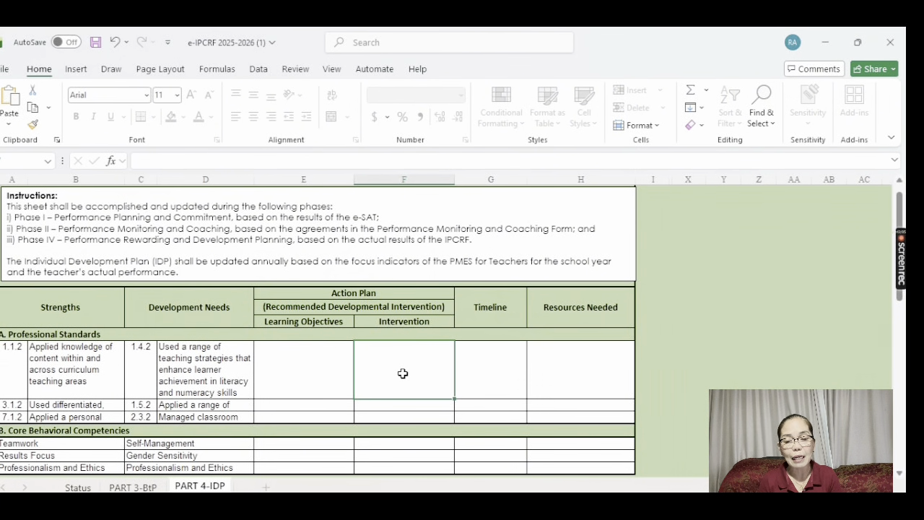
click(481, 375)
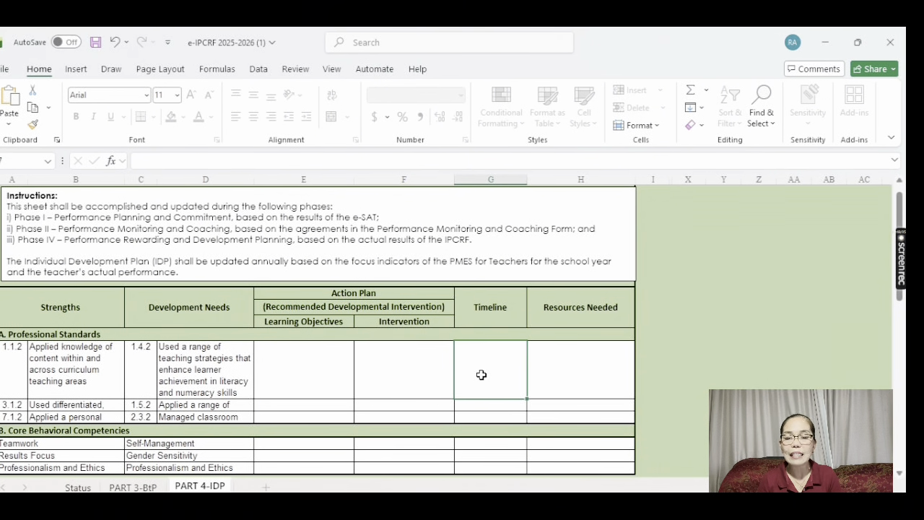
click(558, 374)
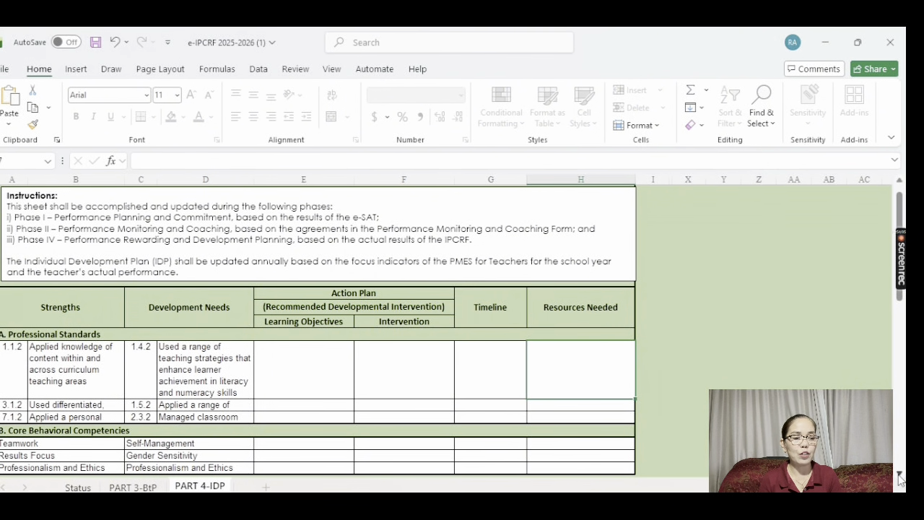
Review the Teamwork and Self-Management competency cells and Feedback box, then scroll to the signatures
scroll(899, 477, down, 1)
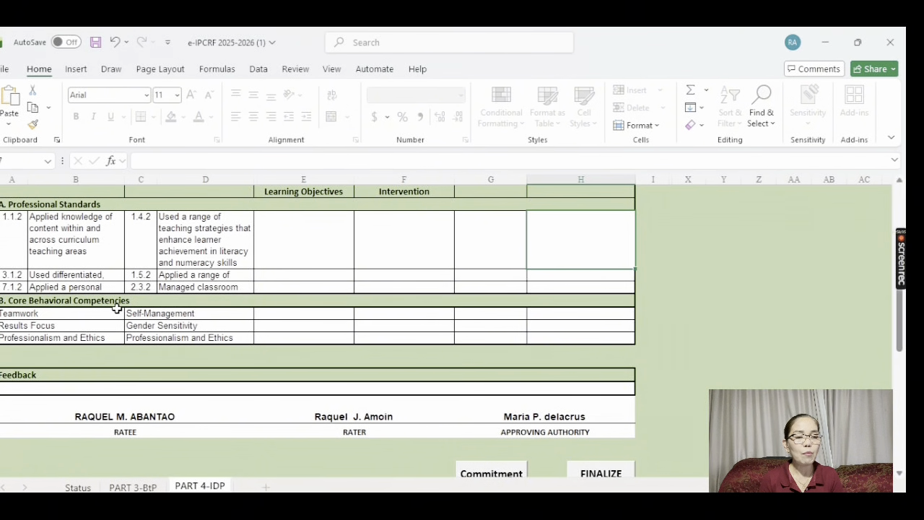
click(55, 313)
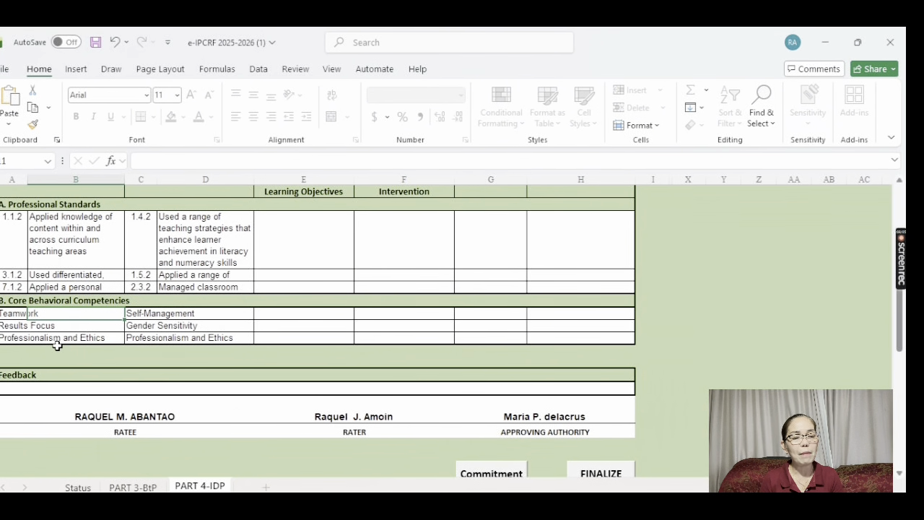
click(193, 315)
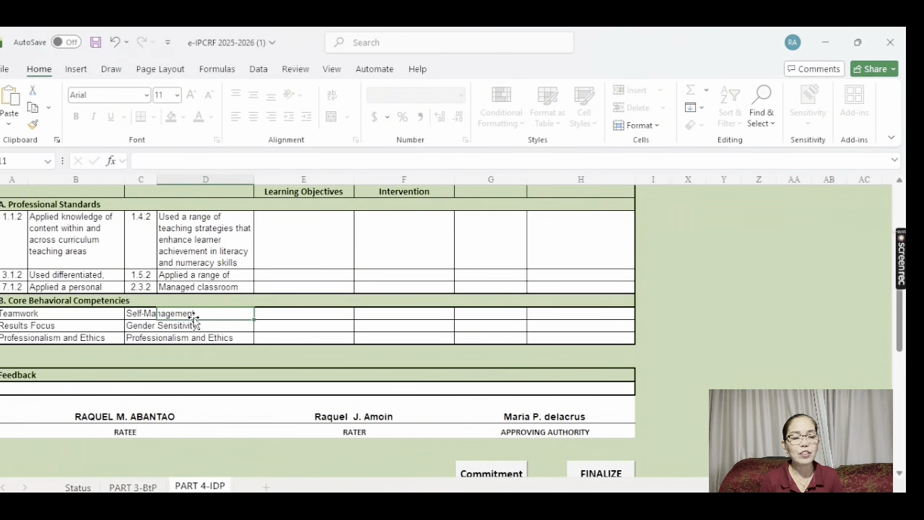
click(139, 314)
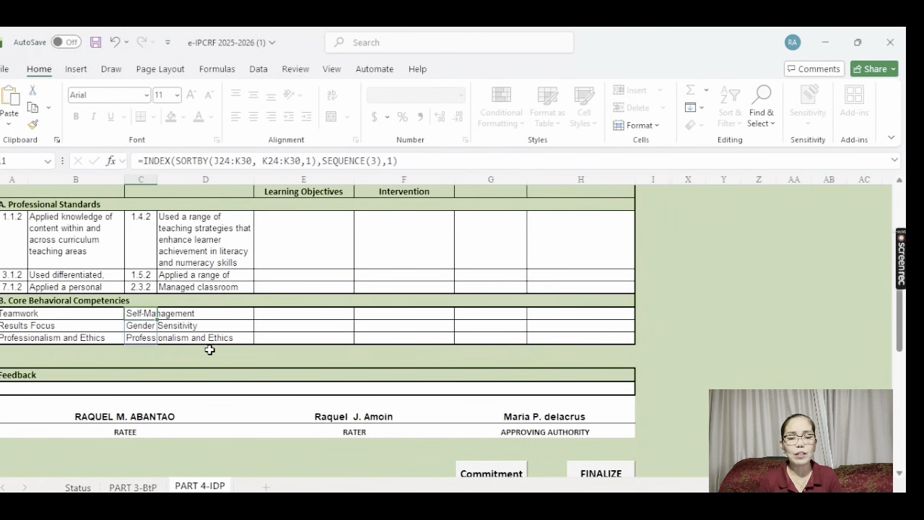
click(342, 316)
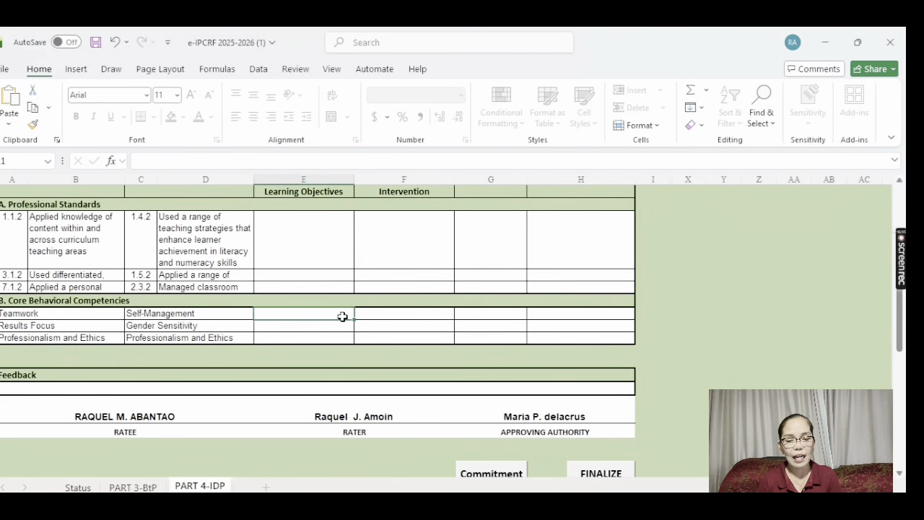
click(395, 314)
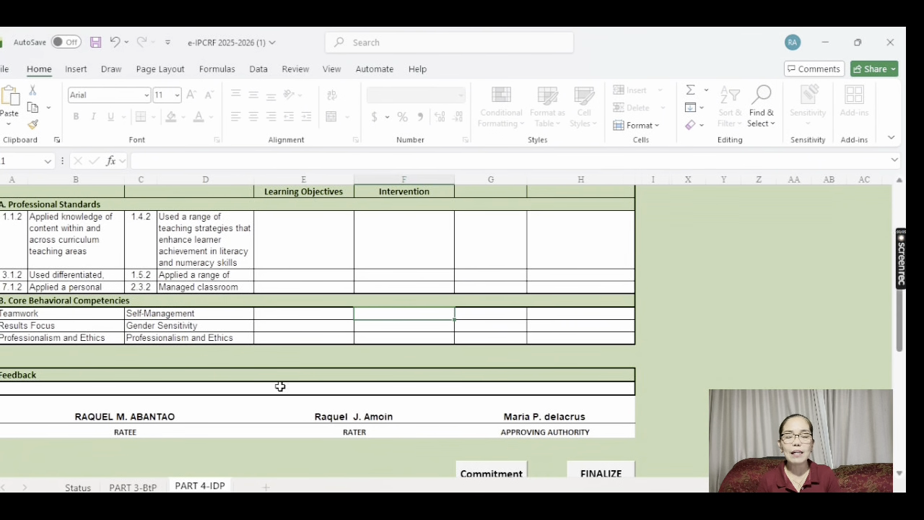
click(231, 393)
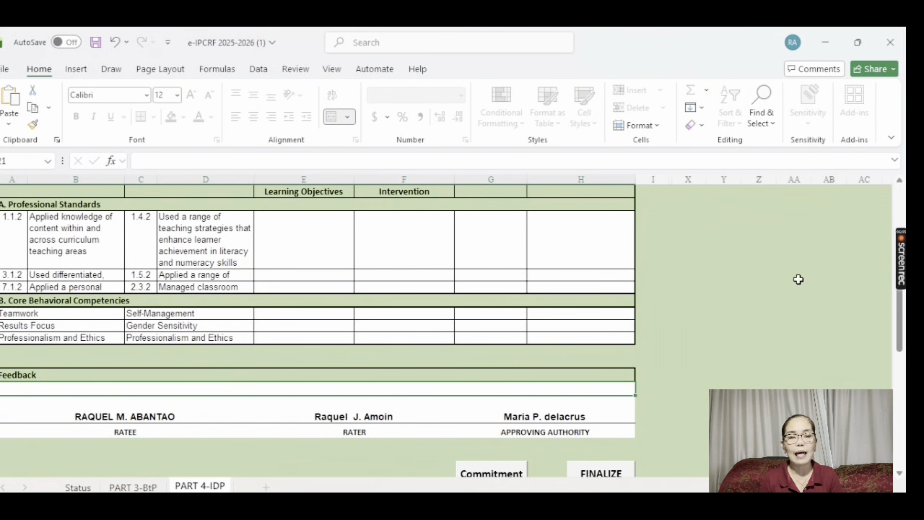
drag(898, 334, 896, 398)
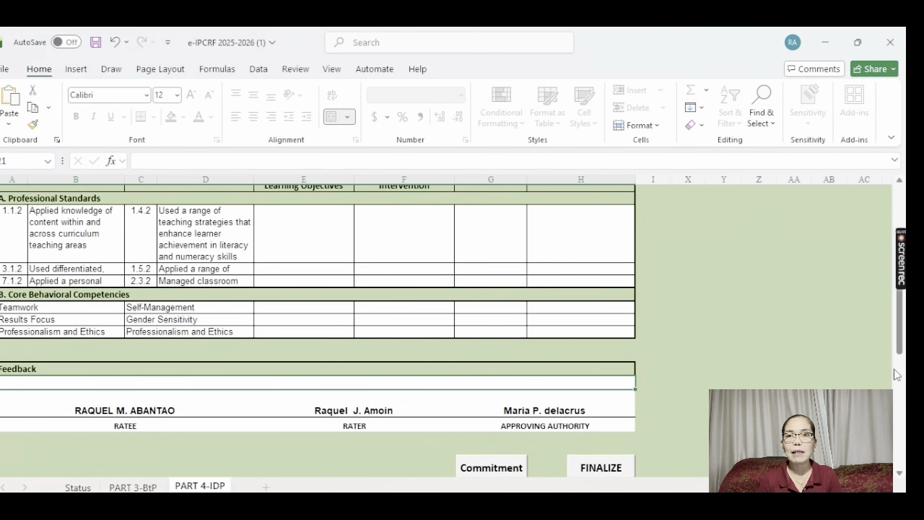
click(900, 475)
click(899, 475)
click(900, 475)
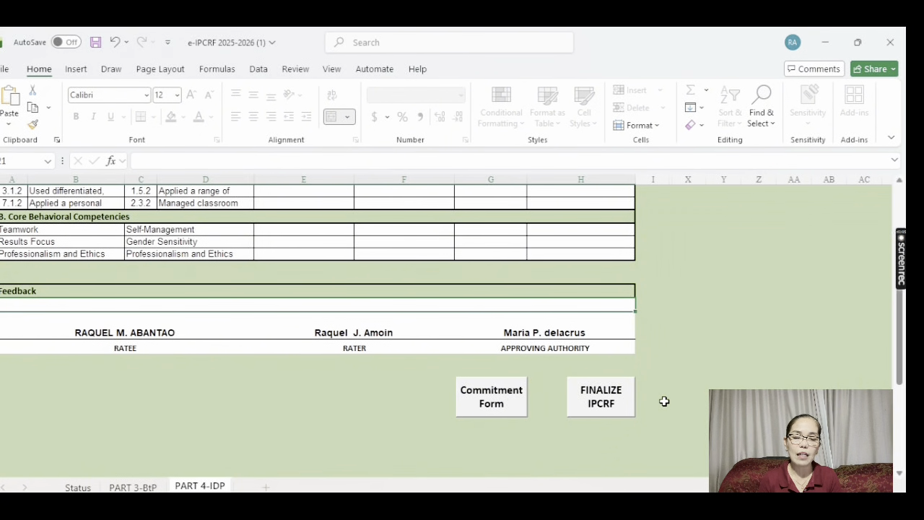
Create the PART 5-Commitment sheet via Commitment Form, preview its PPST Indicator list, and return to PART 4-IDP
click(504, 409)
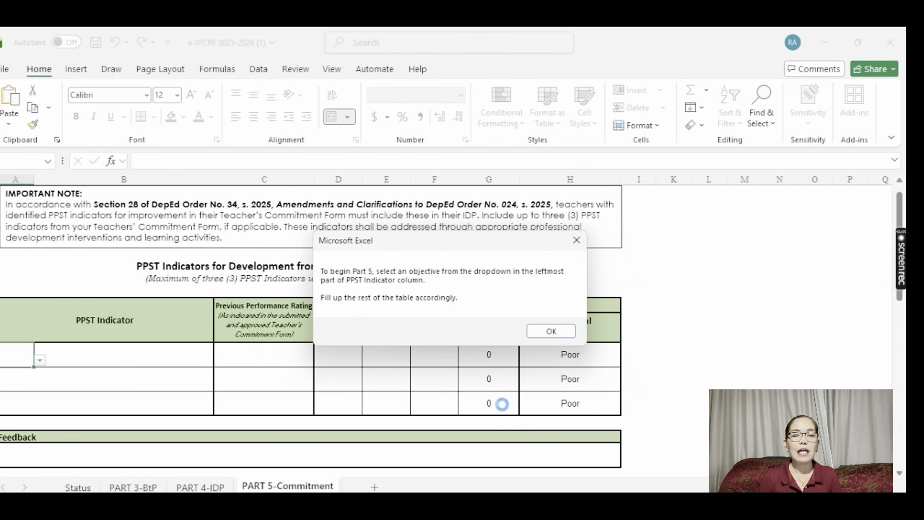
click(551, 331)
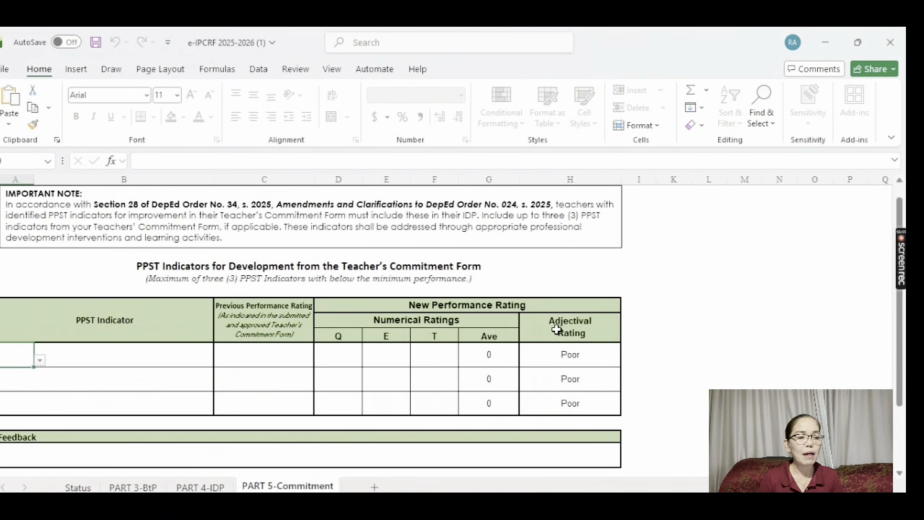
click(38, 362)
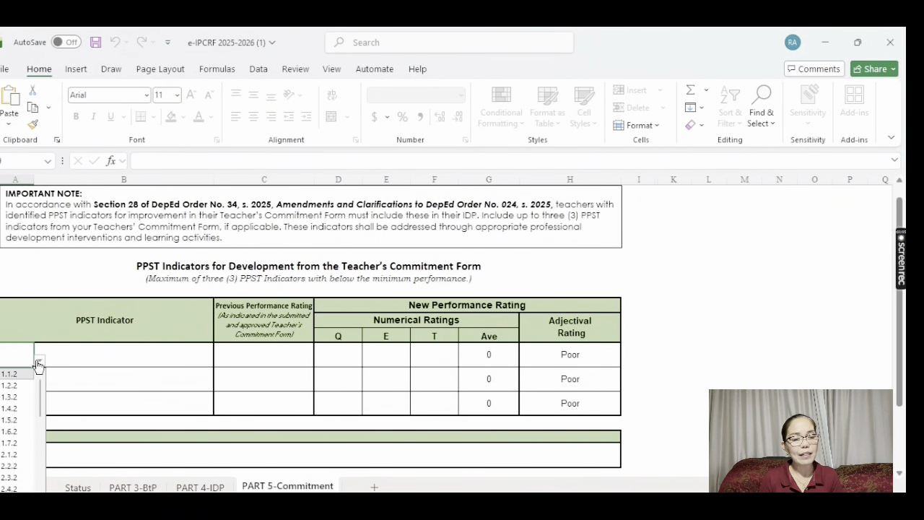
click(38, 363)
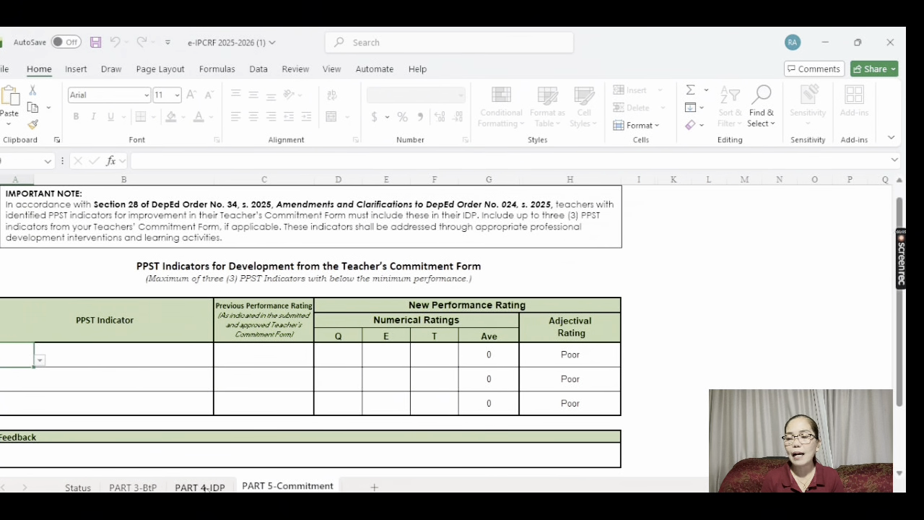
click(203, 488)
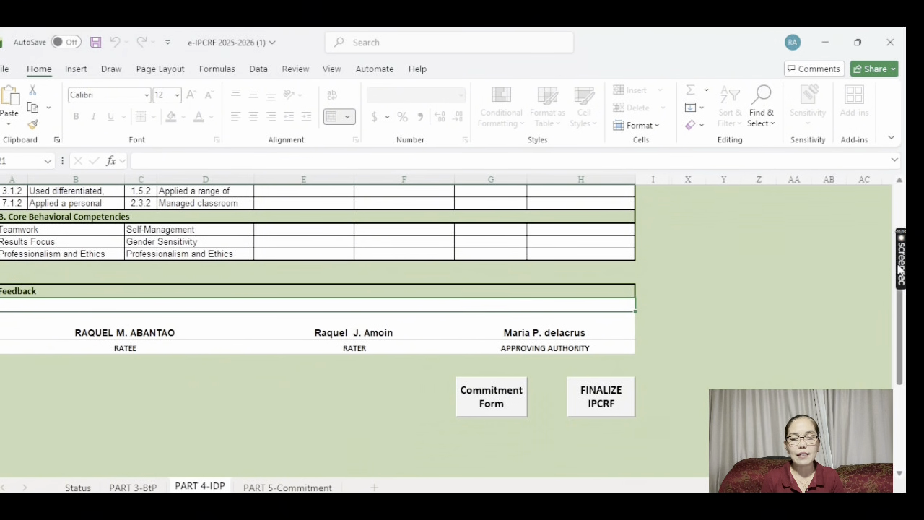
Return to the PART 5-Commitment sheet with its empty PPST indicator rows
drag(900, 326, 899, 275)
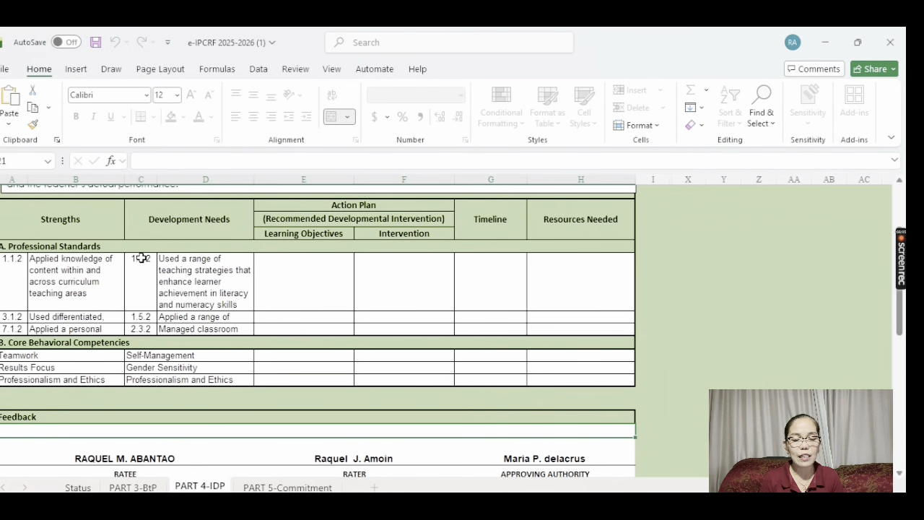
click(298, 487)
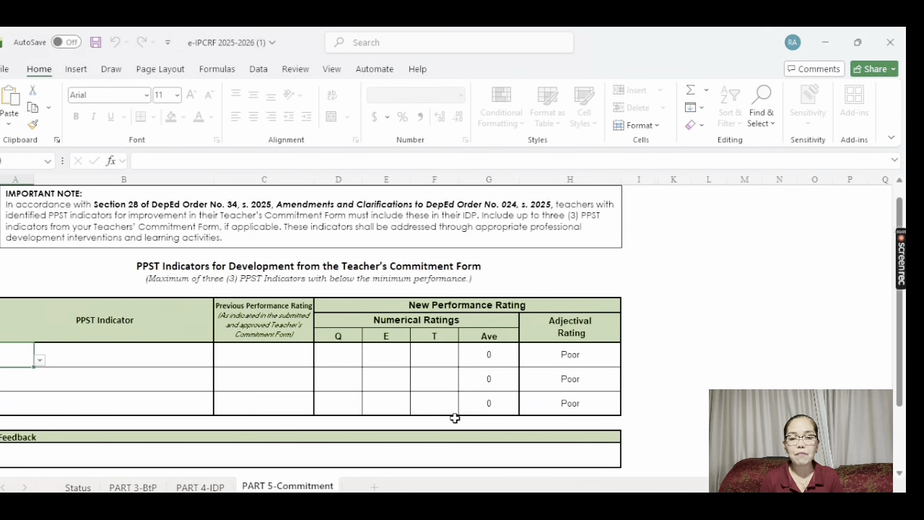
Check the commitment sheet's Feedback box and signatures, then go back to PART 4-IDP
click(605, 455)
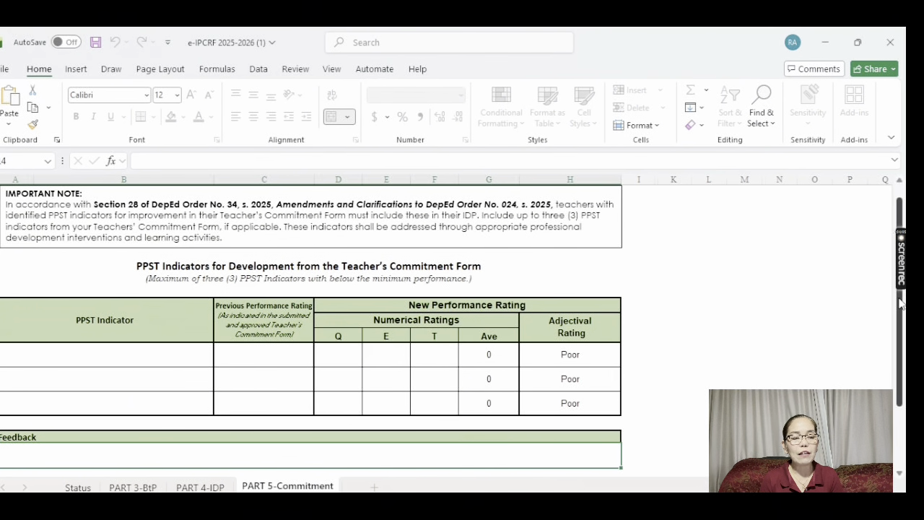
drag(900, 303, 905, 342)
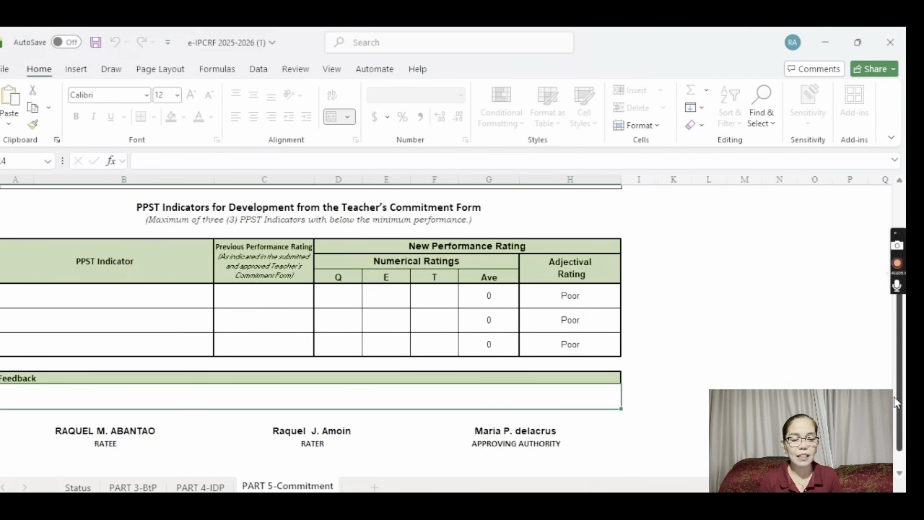
scroll(900, 402, down, 1)
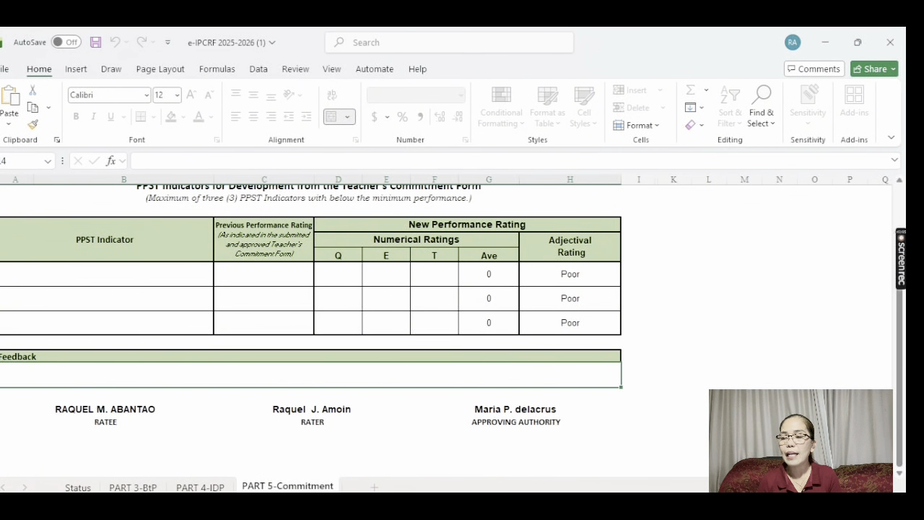
click(195, 489)
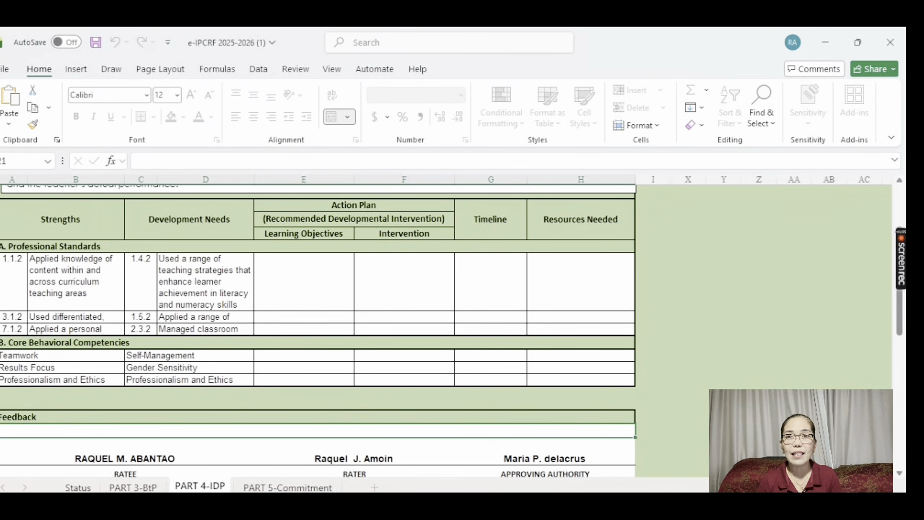
drag(900, 318, 900, 326)
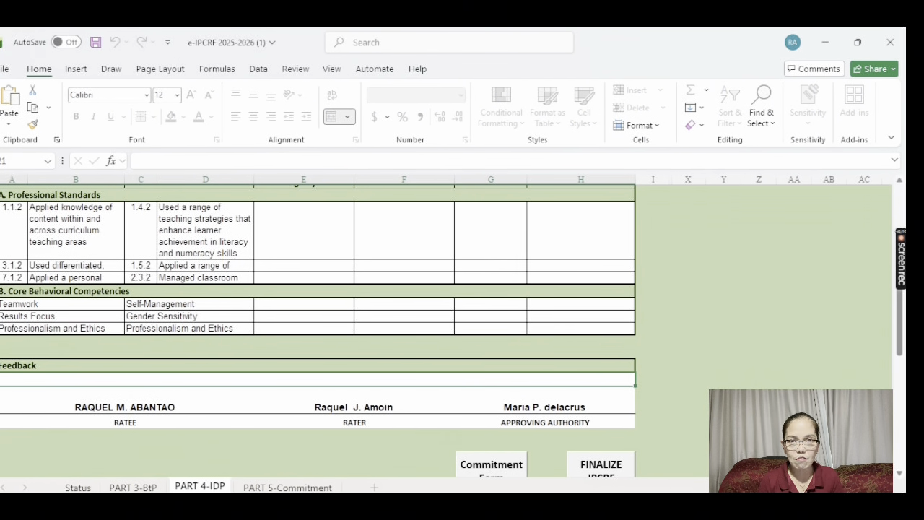